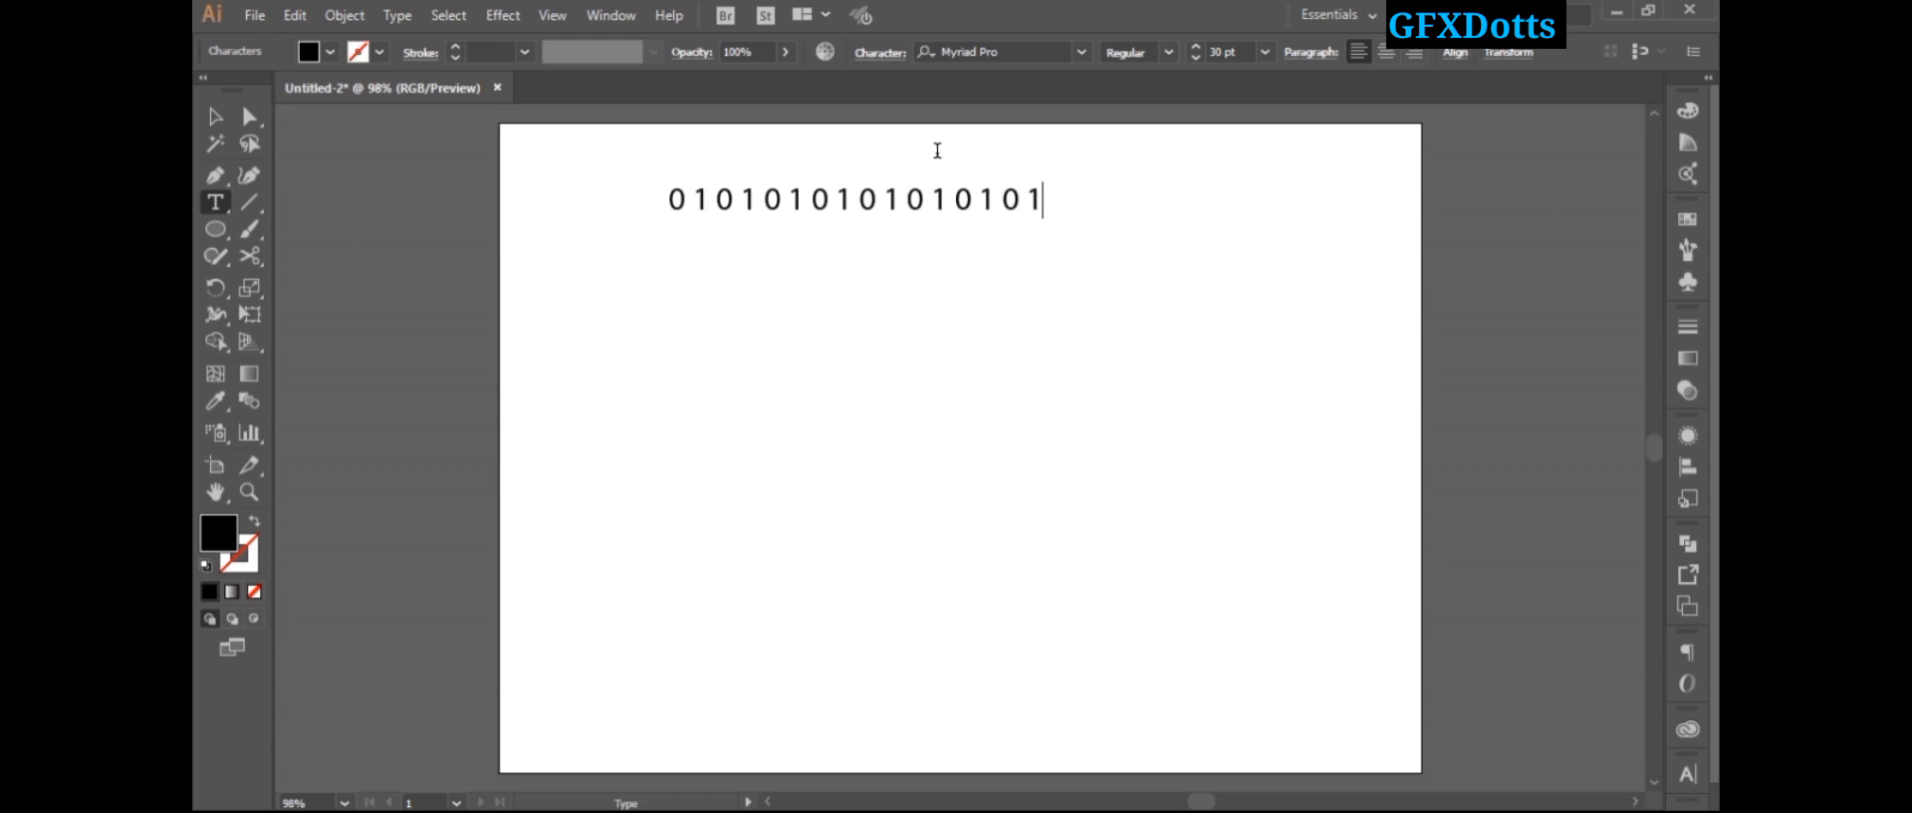
Step: Add a second line of alternating digits, 1 0 1 0…, beneath the first by copying its digits after the leading 0
left_click_drag(1059, 203, 691, 212)
key("ctrl+c")
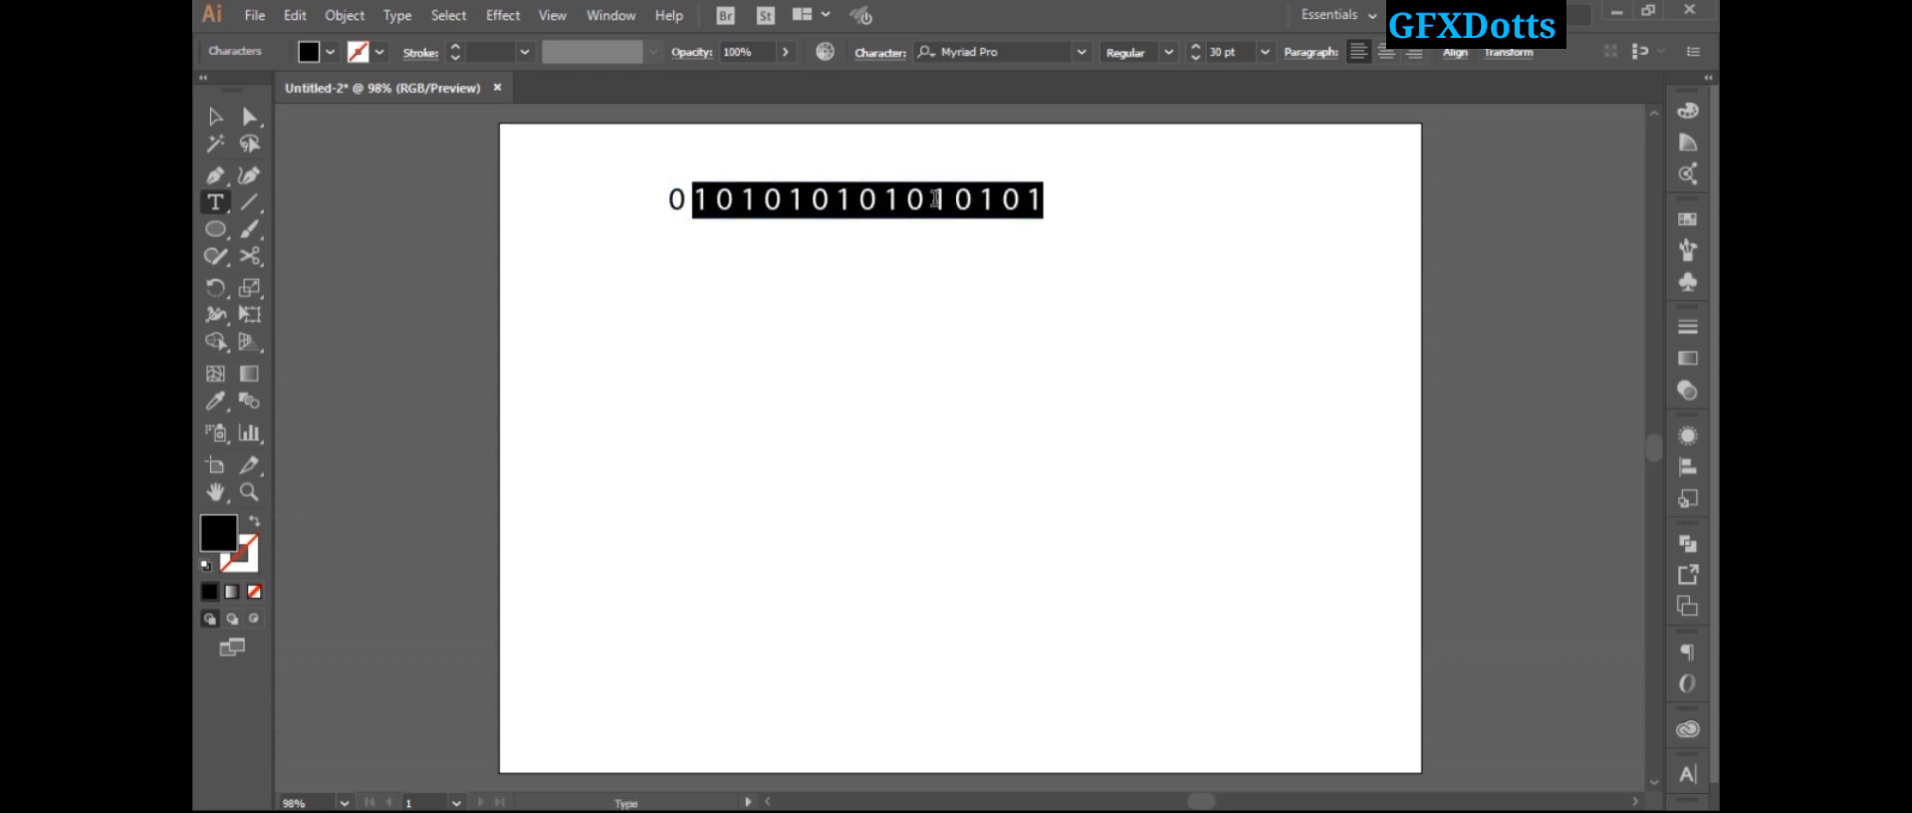
left_click(1053, 199)
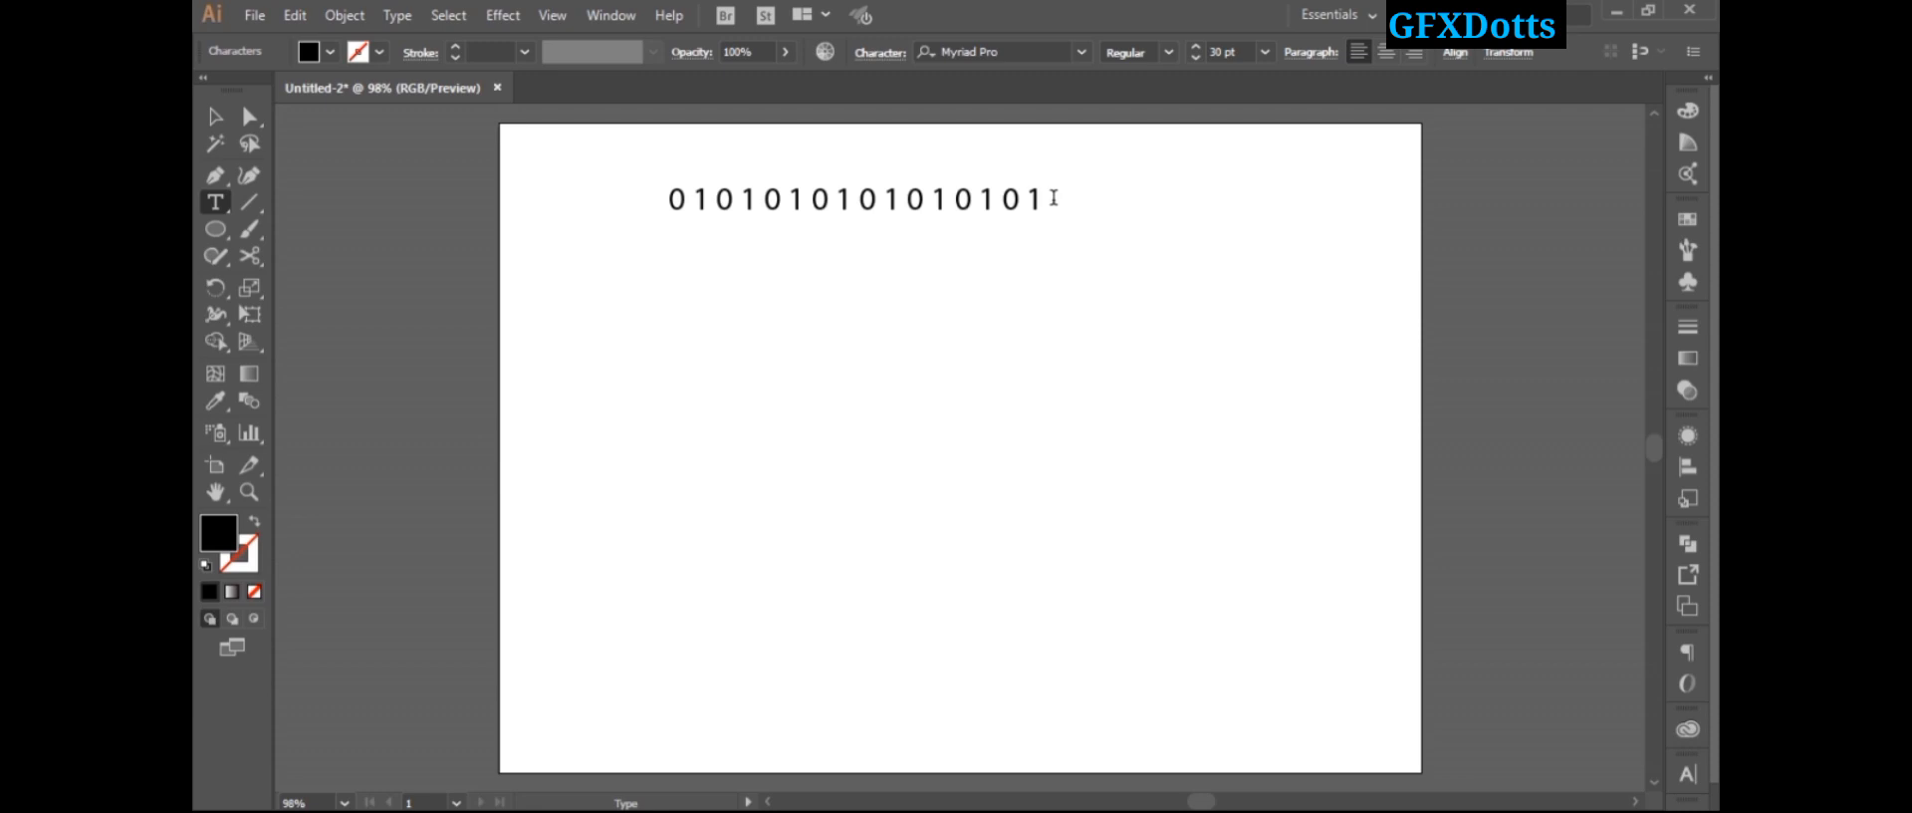
key("Return")
key("ctrl+v")
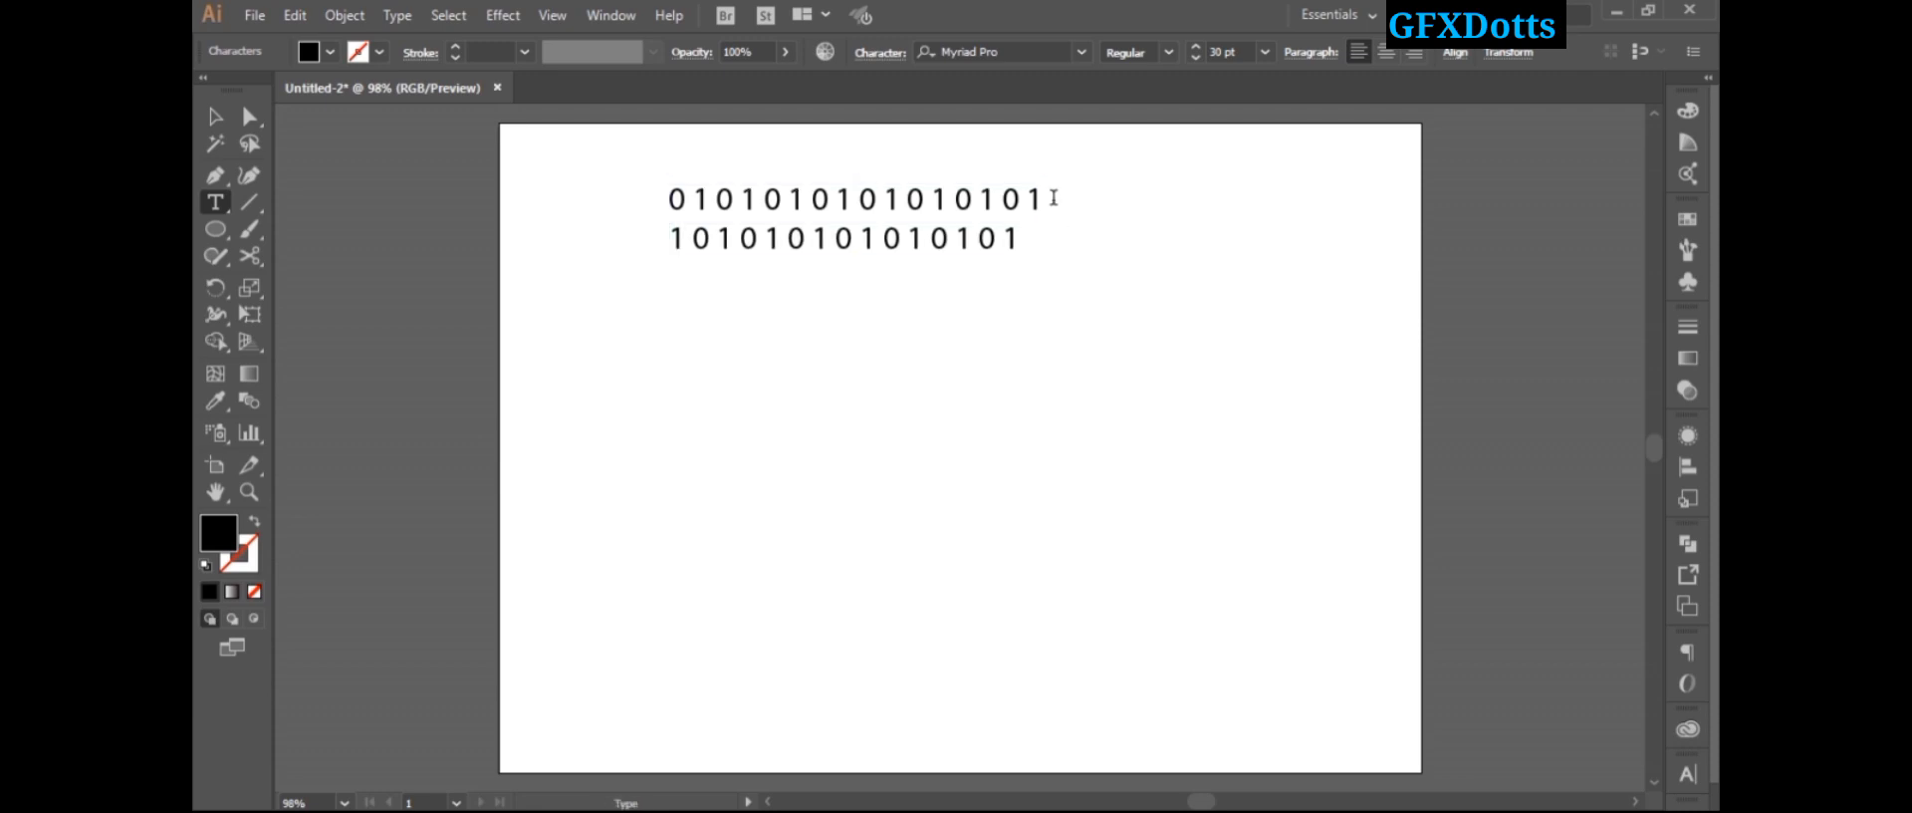
Step: Change the font of the two-line binary text to Lato Black
left_click(213, 118)
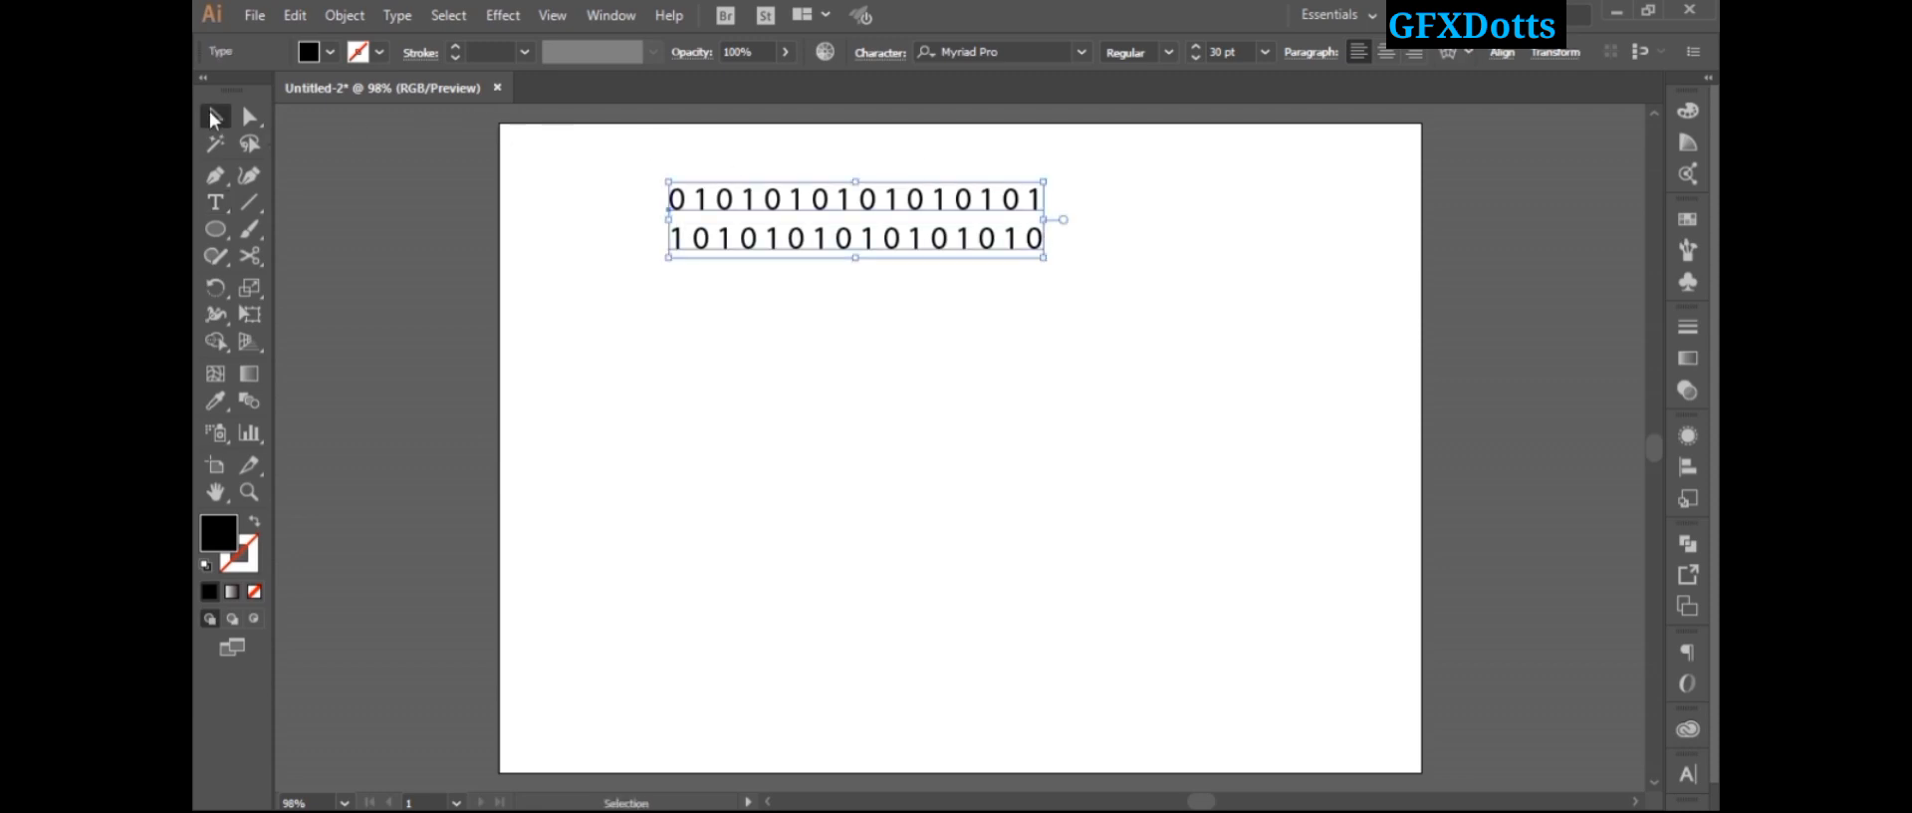
left_click(1008, 54)
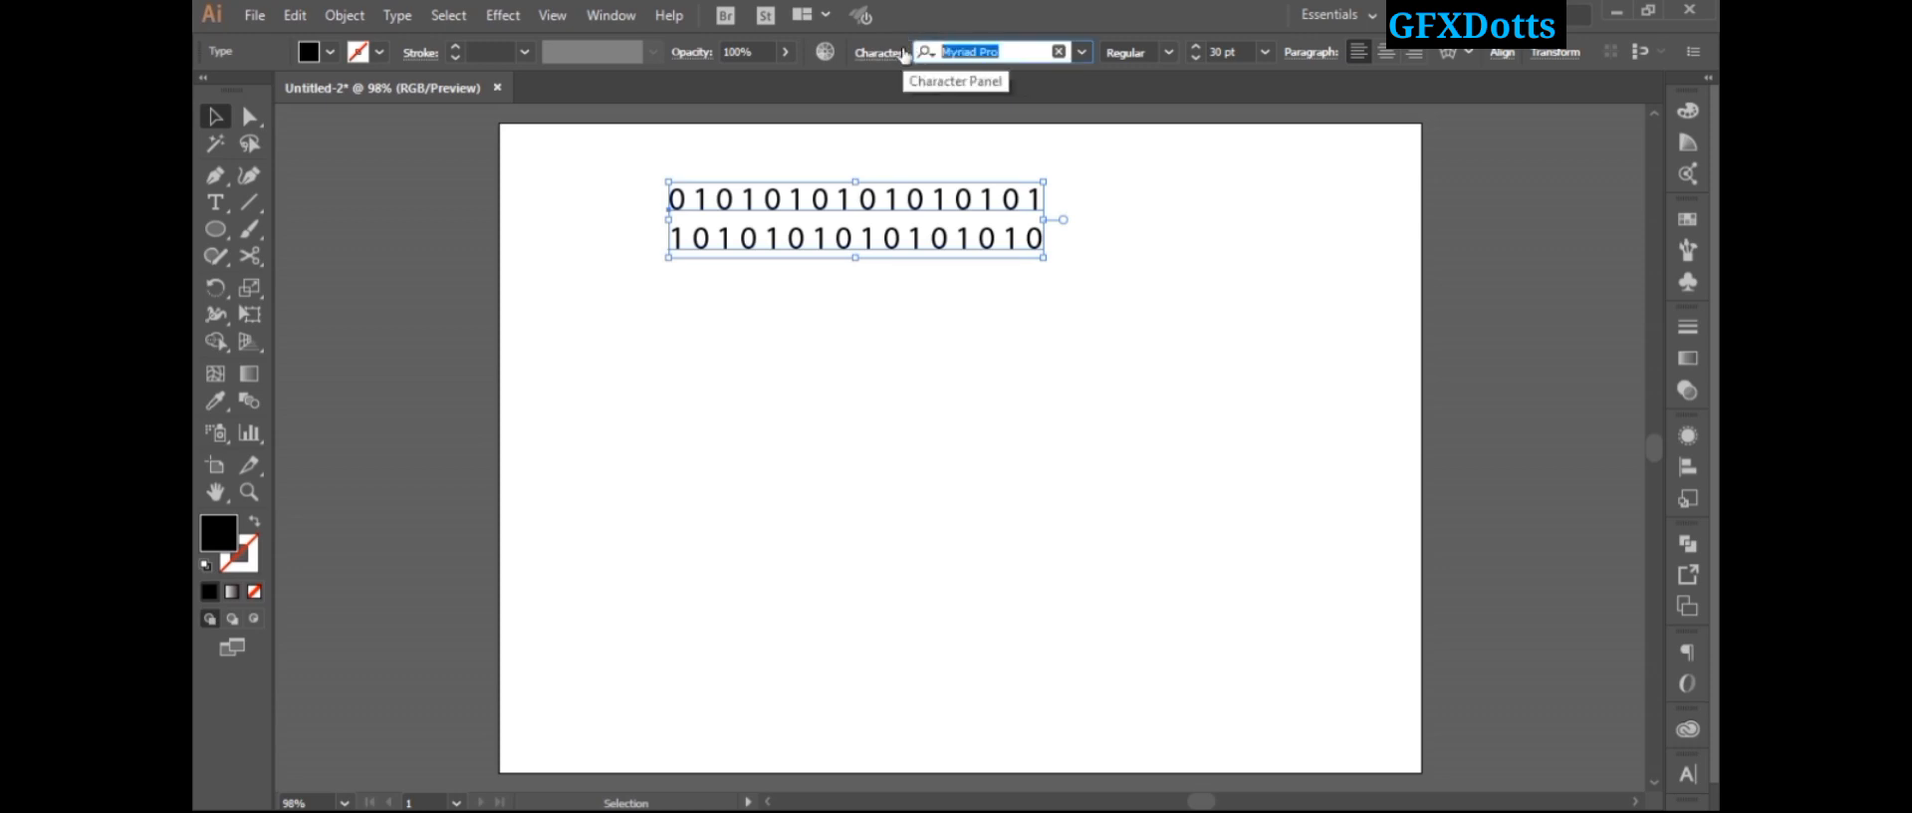
type("LAto")
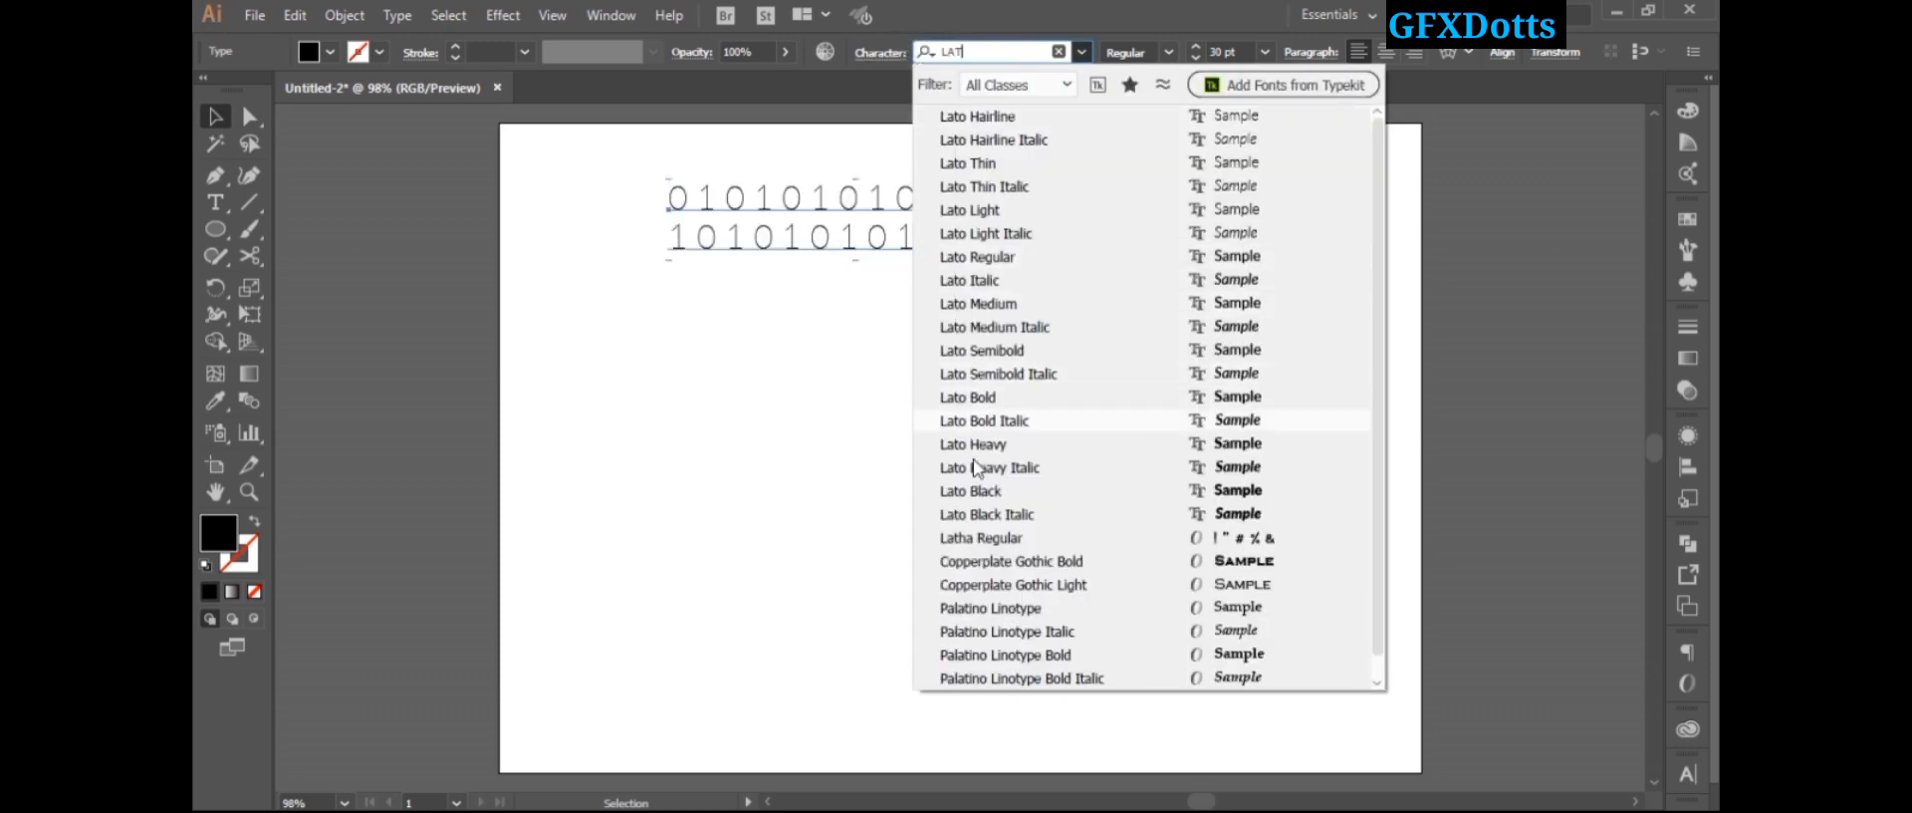
left_click(975, 490)
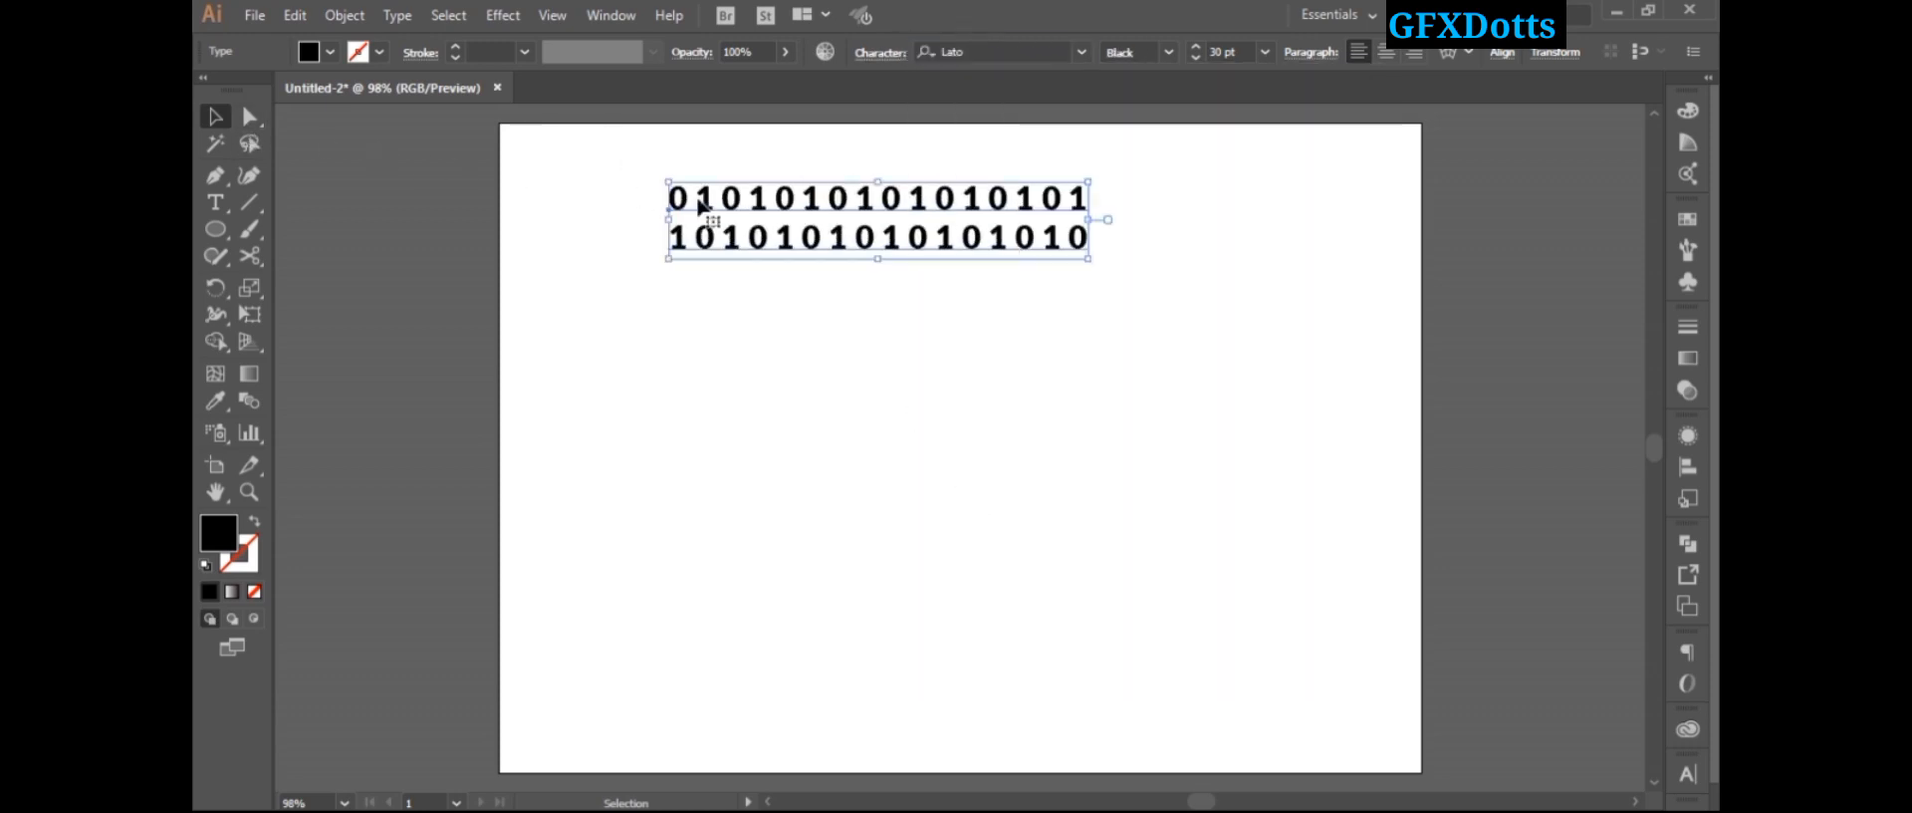
Step: Duplicate the two-line text straight down six times to build a column of fourteen evenly spaced rows
left_click_drag(675, 204, 674, 291)
key("ctrl+d")
key("ctrl+d")
key("ctrl+d")
key("ctrl+d")
key("ctrl+d")
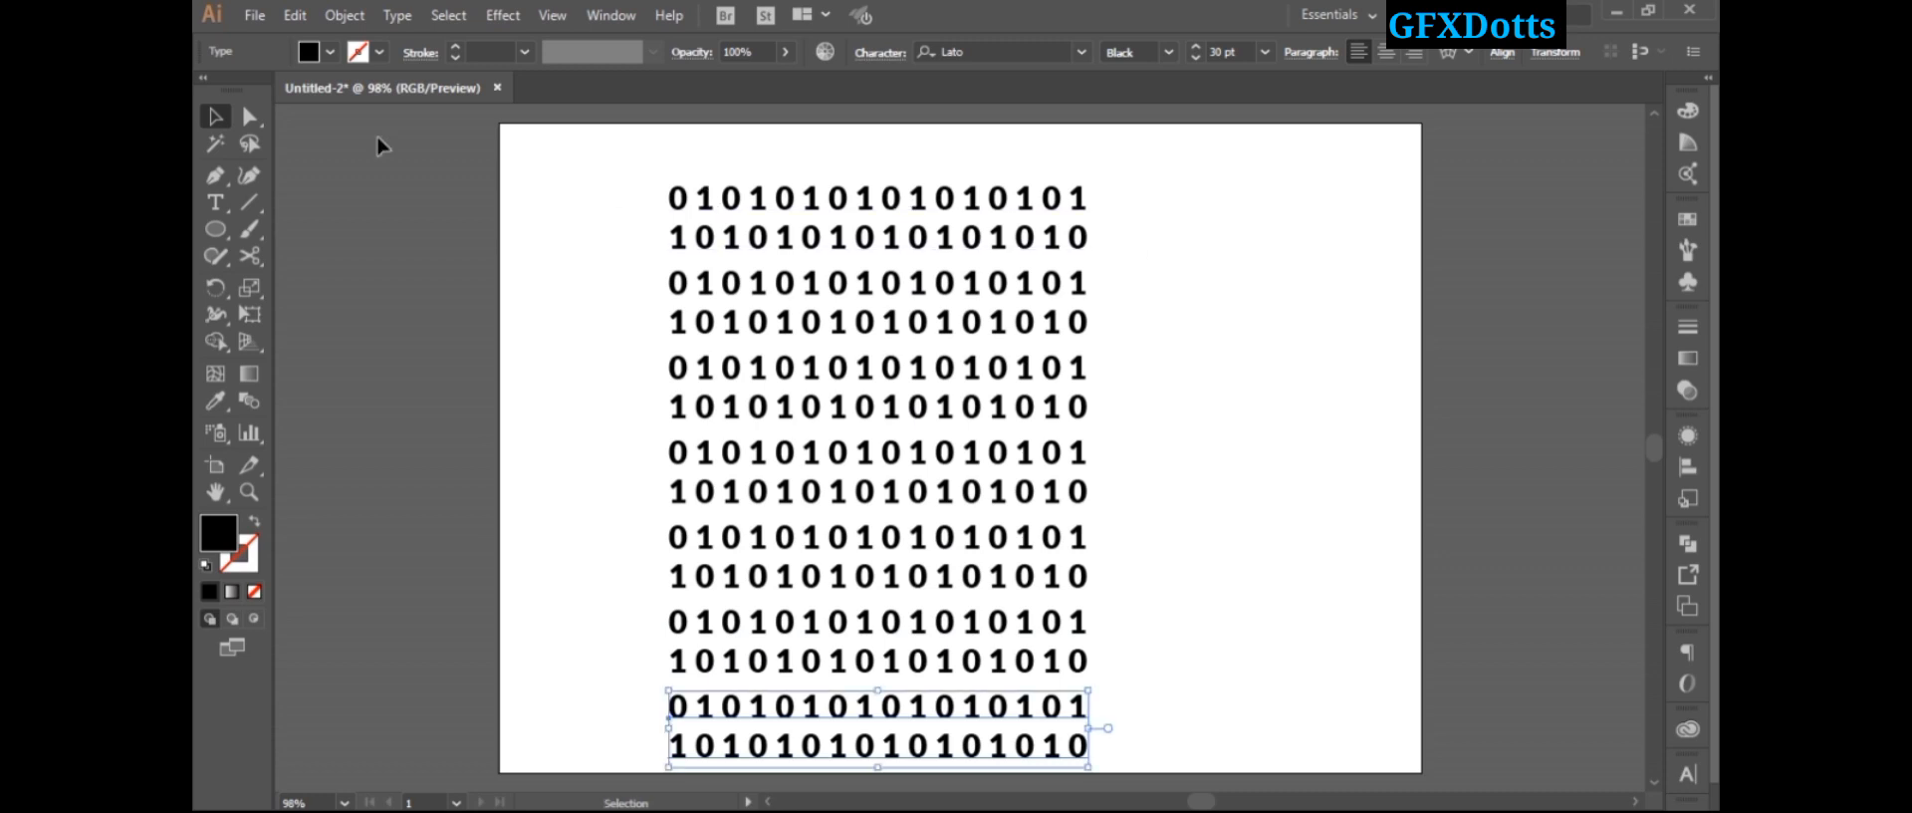
Step: Select all the rows of digits and convert them to outlines
left_click_drag(560, 150, 1155, 774)
right_click(862, 380)
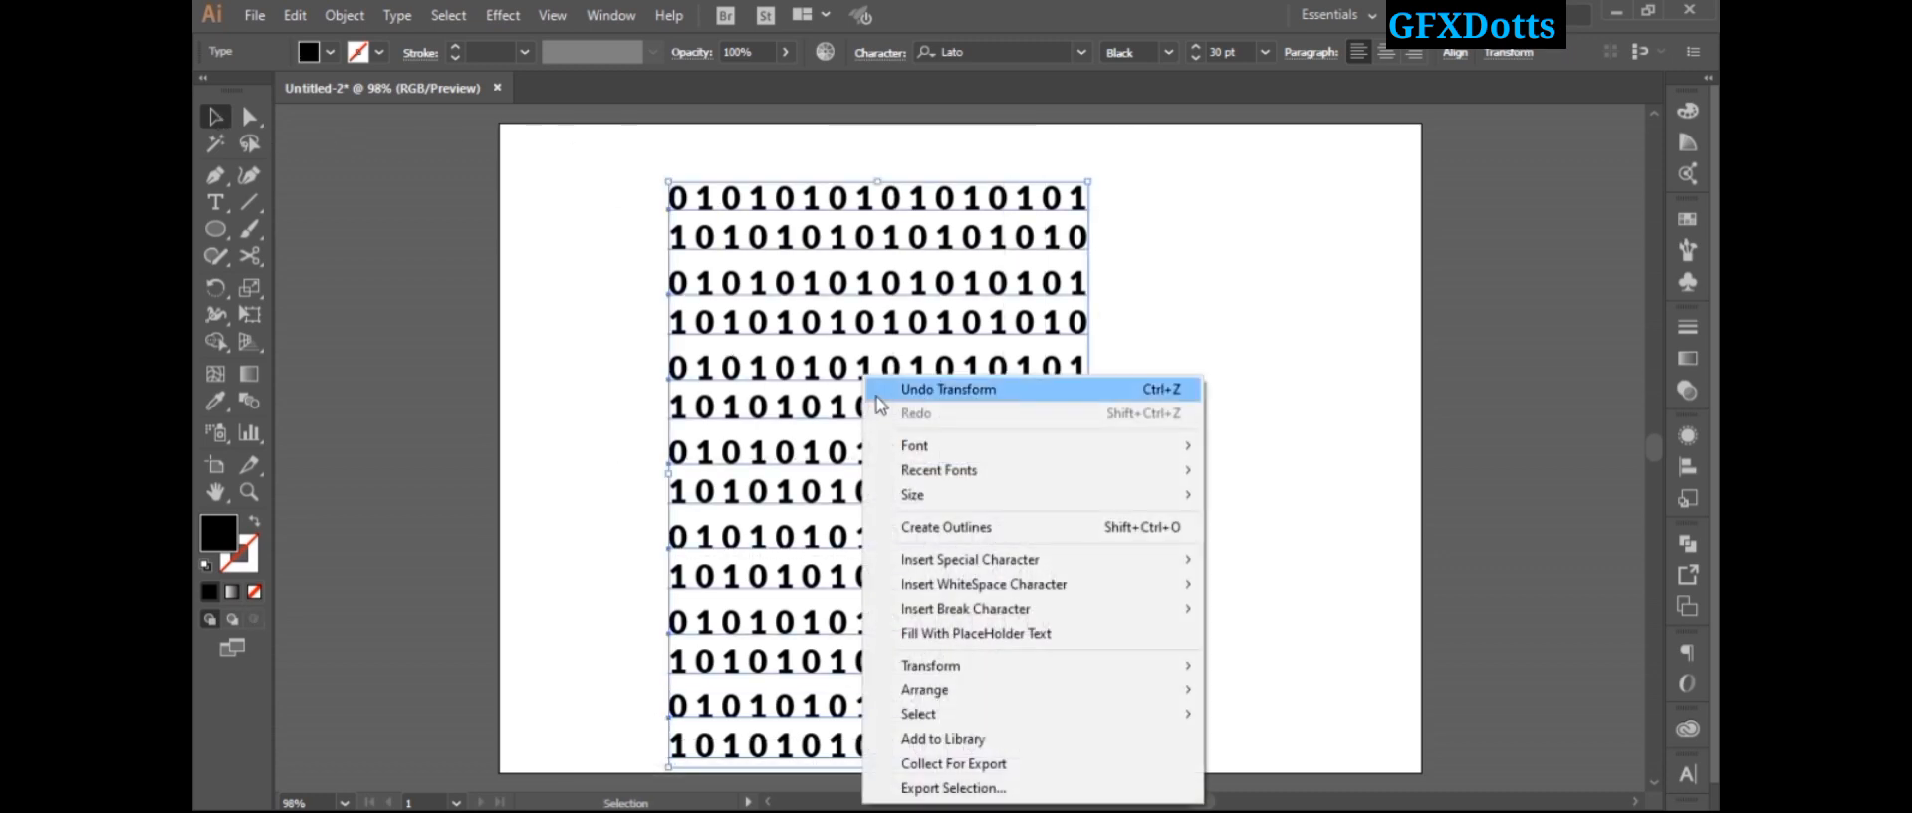
left_click(921, 522)
Step: Save the outlined digits as a new symbol named 12 and delete the original artwork from the artboard
left_click(1688, 282)
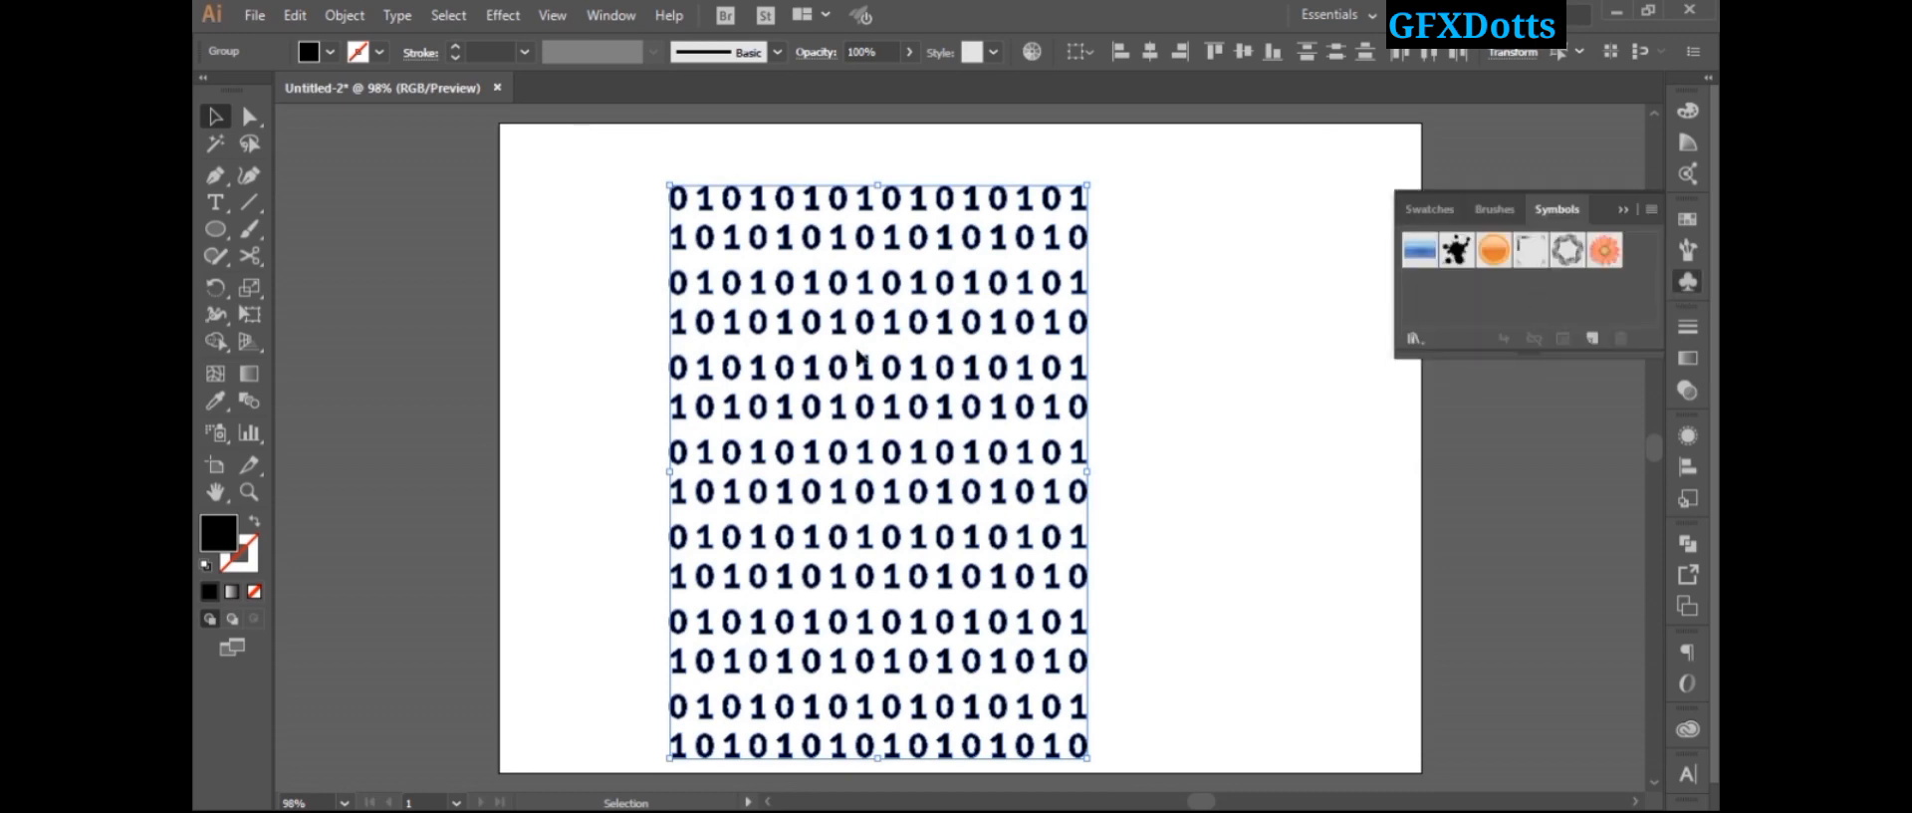
left_click_drag(784, 344, 1423, 291)
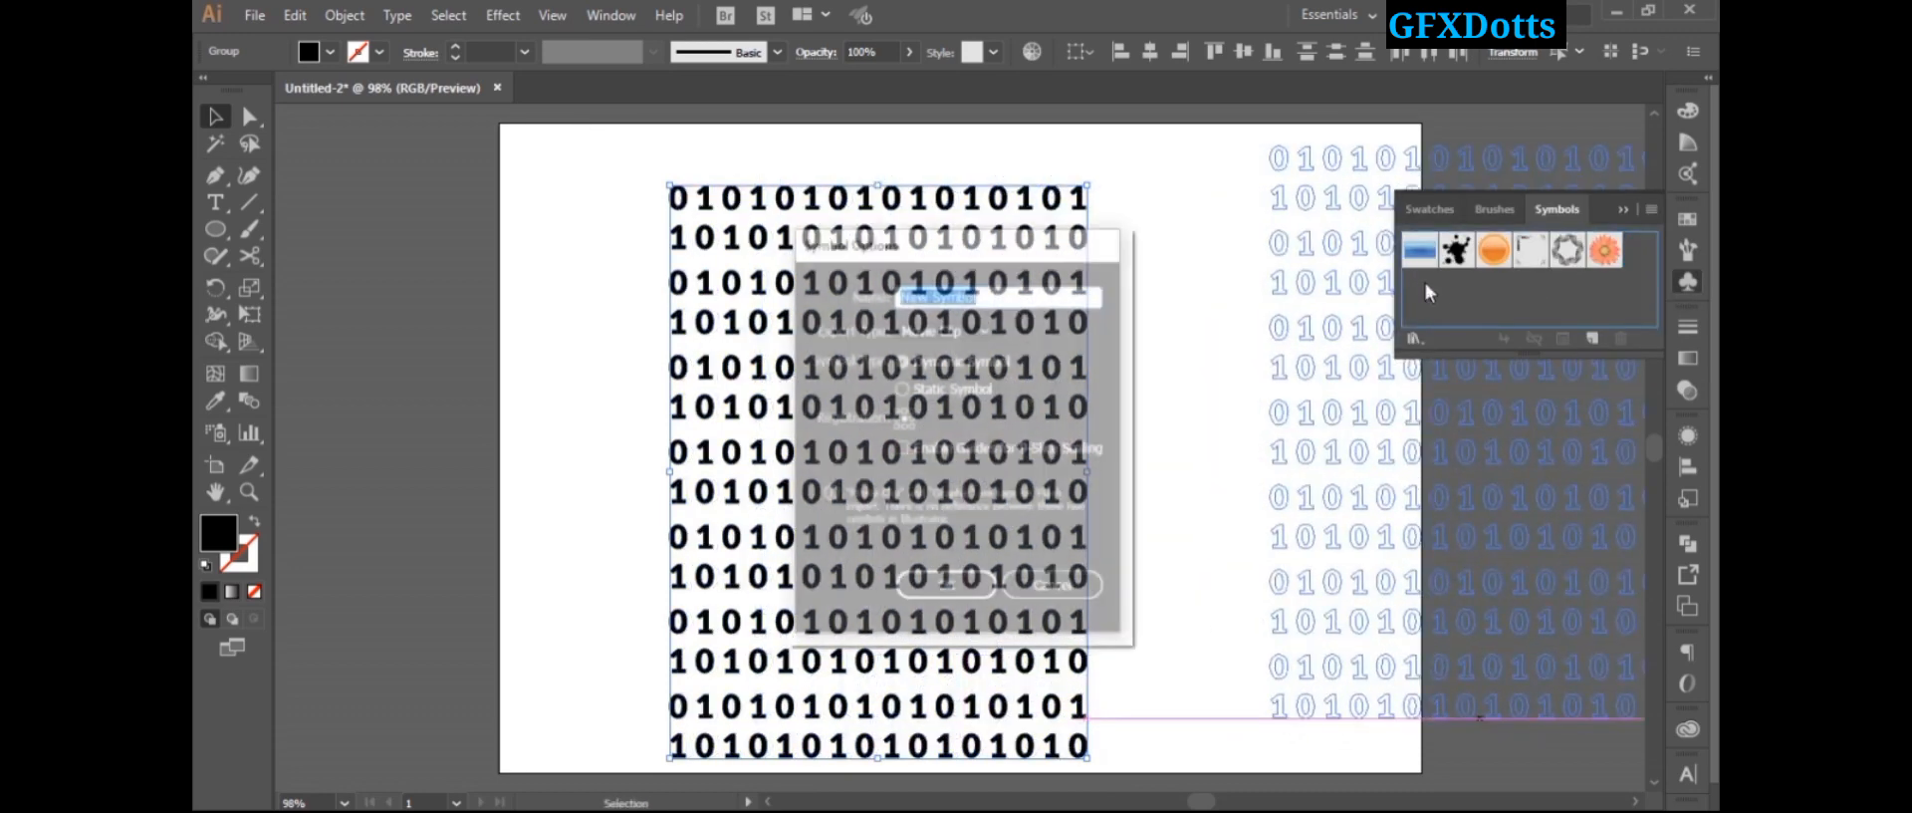
left_click_drag(974, 288, 779, 303)
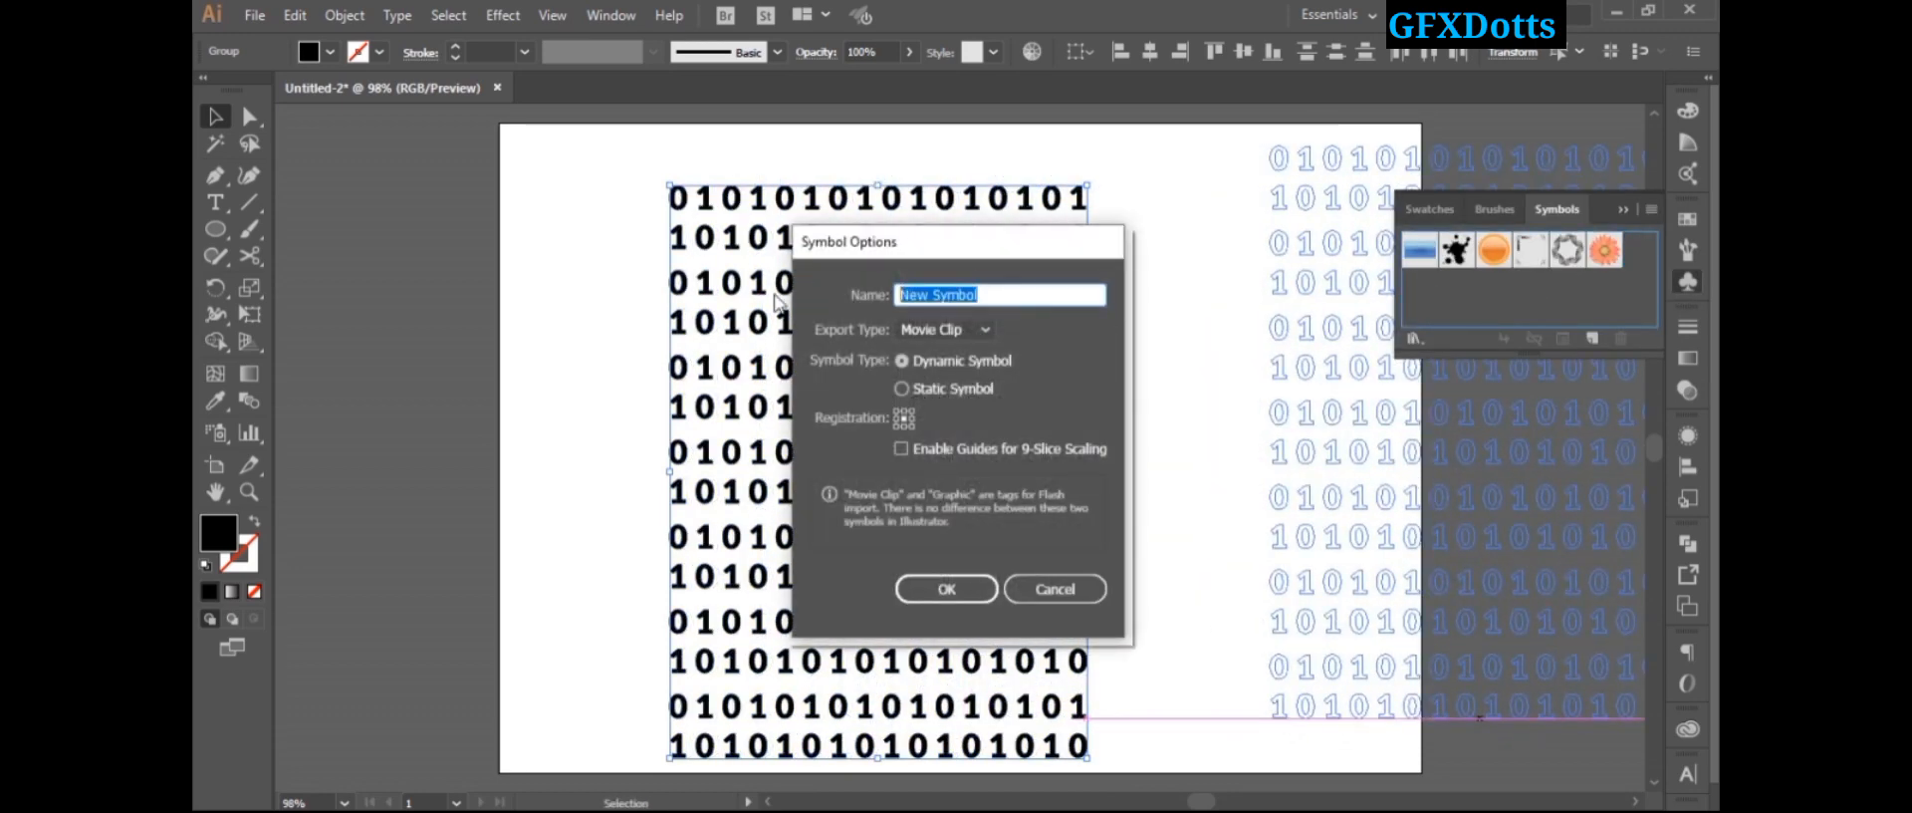
type("12")
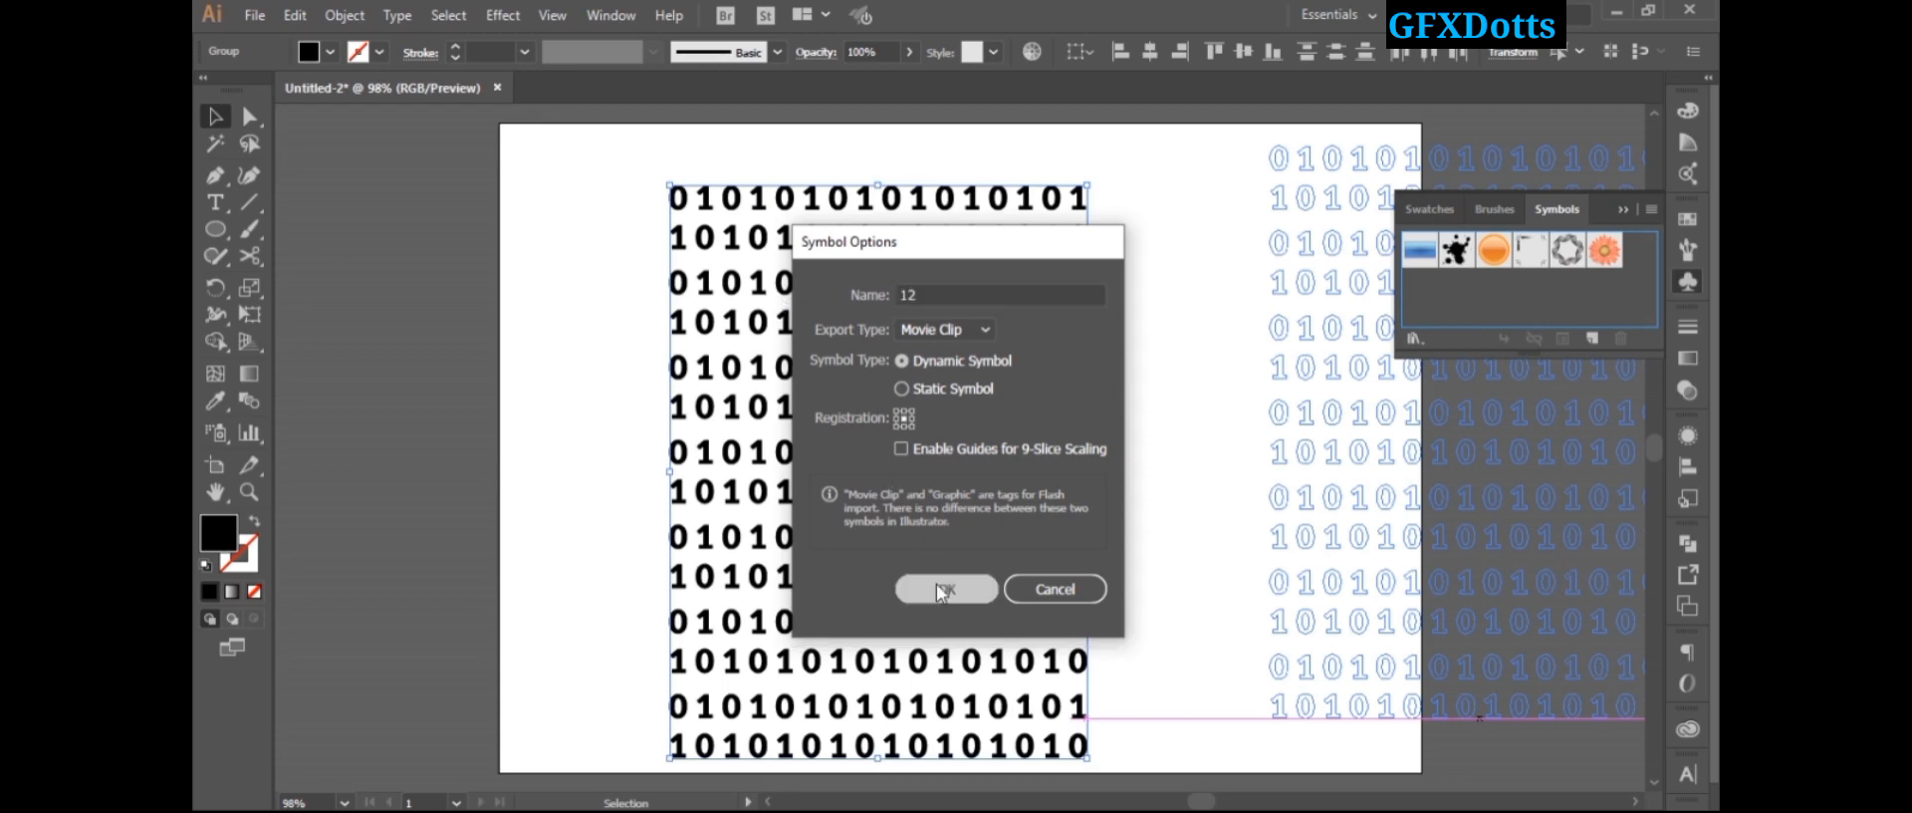
left_click(941, 586)
key("Delete")
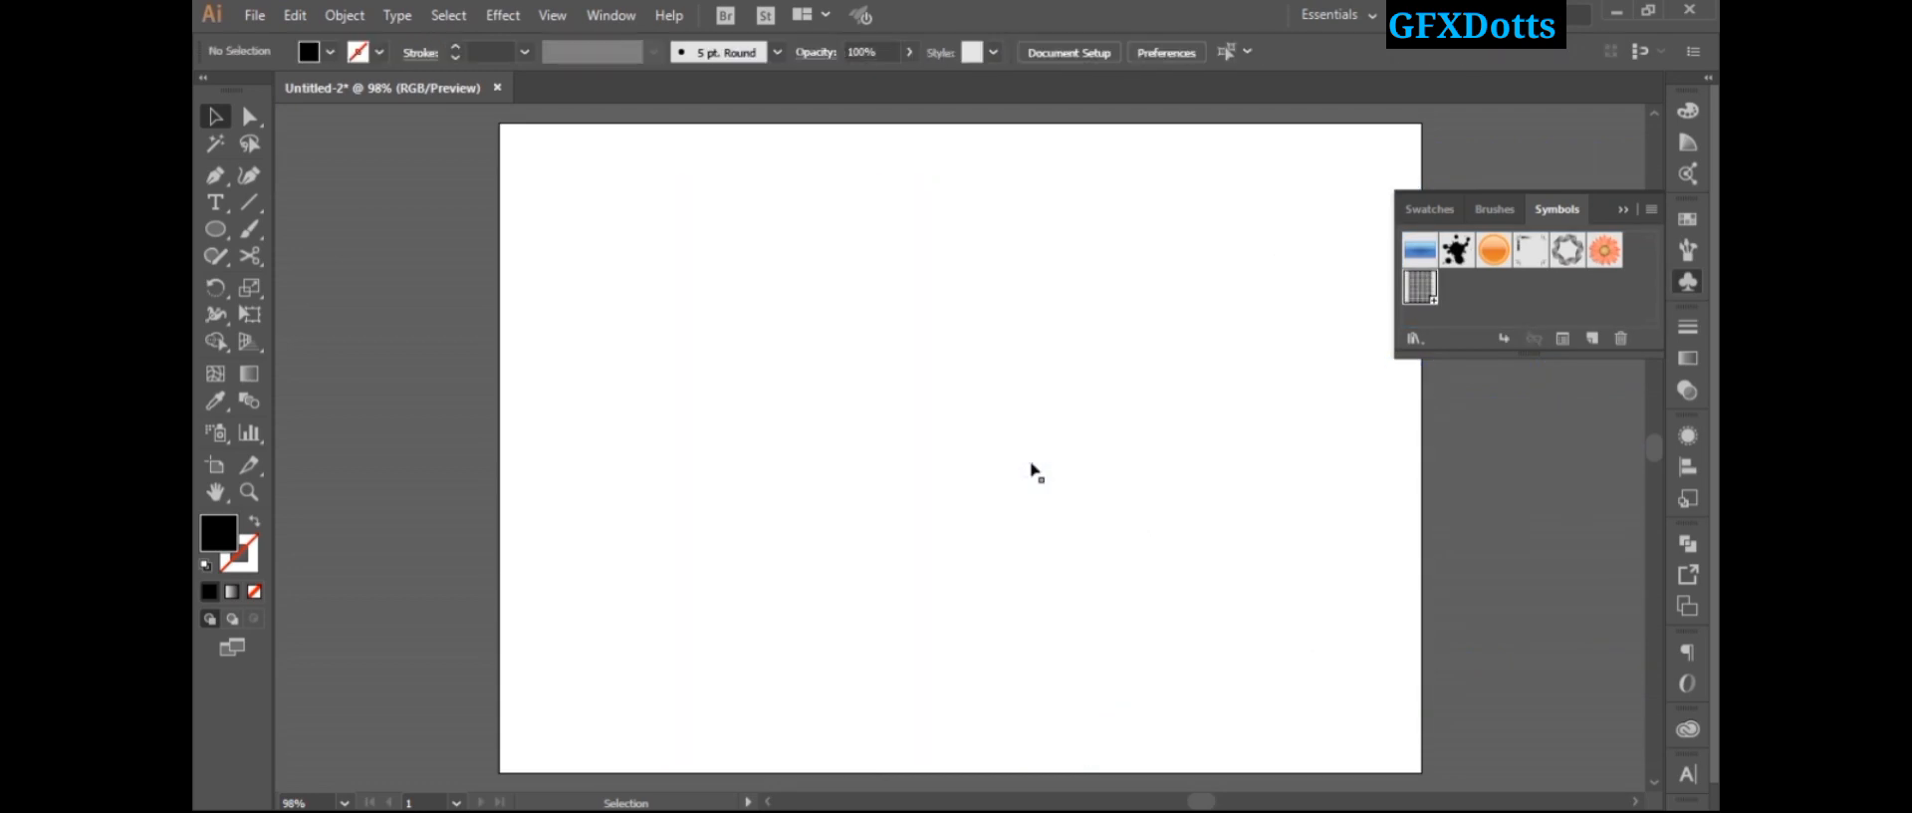
left_click(1620, 211)
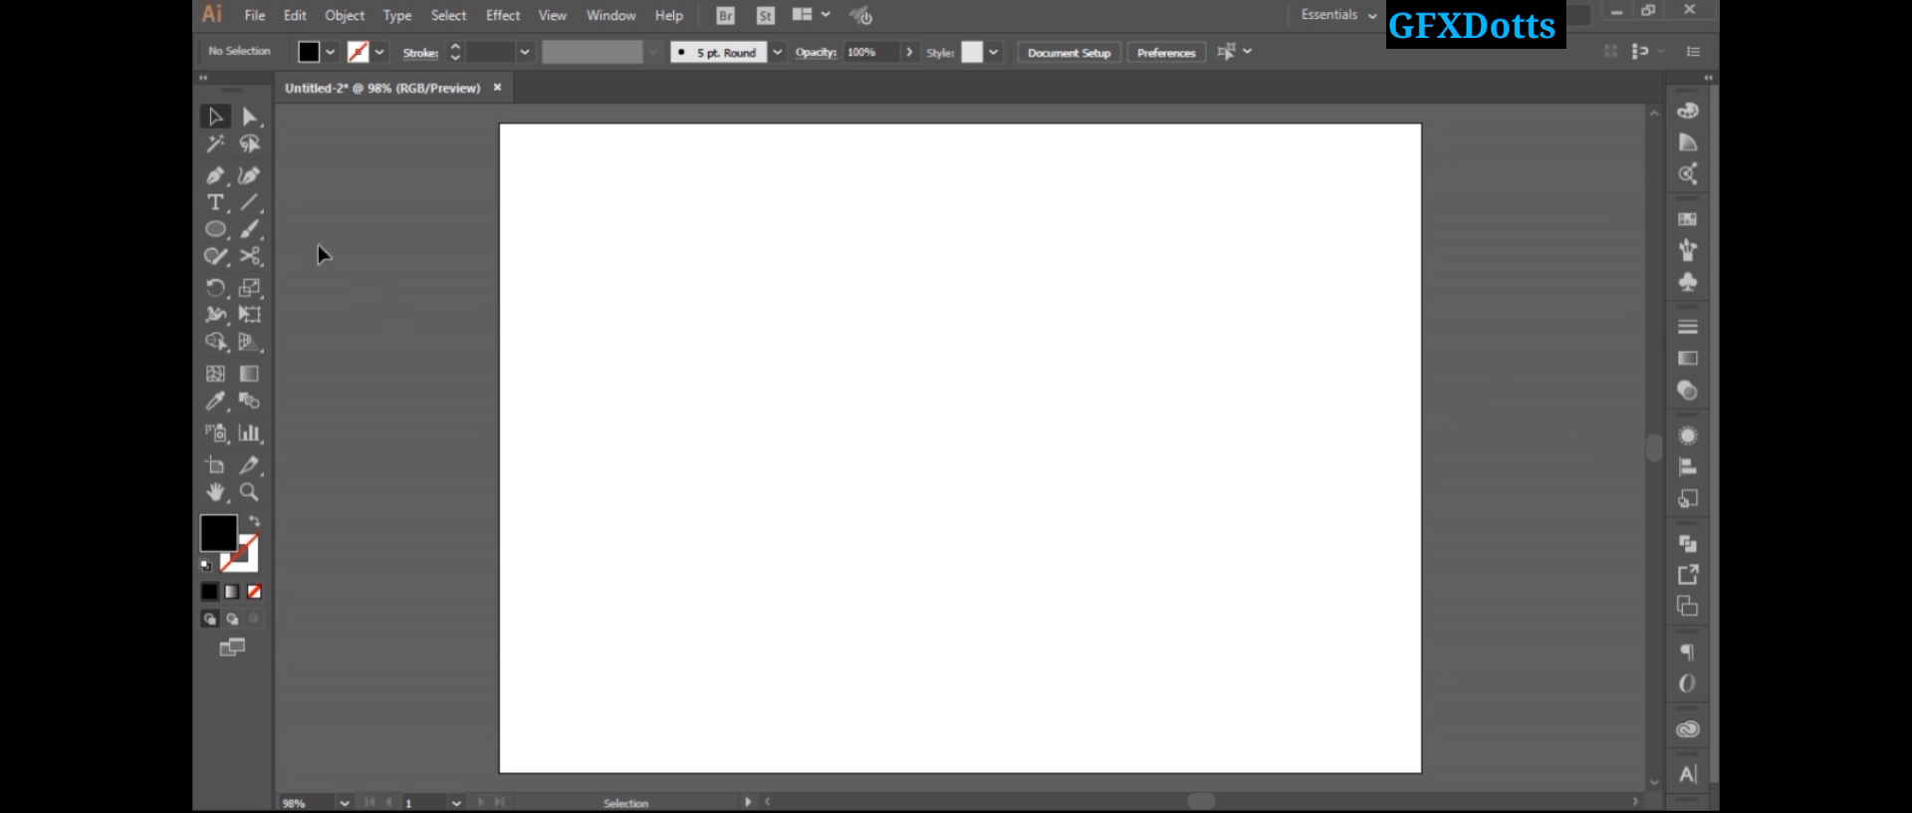
Step: Draw a circle about 276 pt in diameter and fill it with a fully saturated blue of hue 210°
left_click(216, 230)
left_click_drag(917, 358, 1069, 497)
double_click(221, 547)
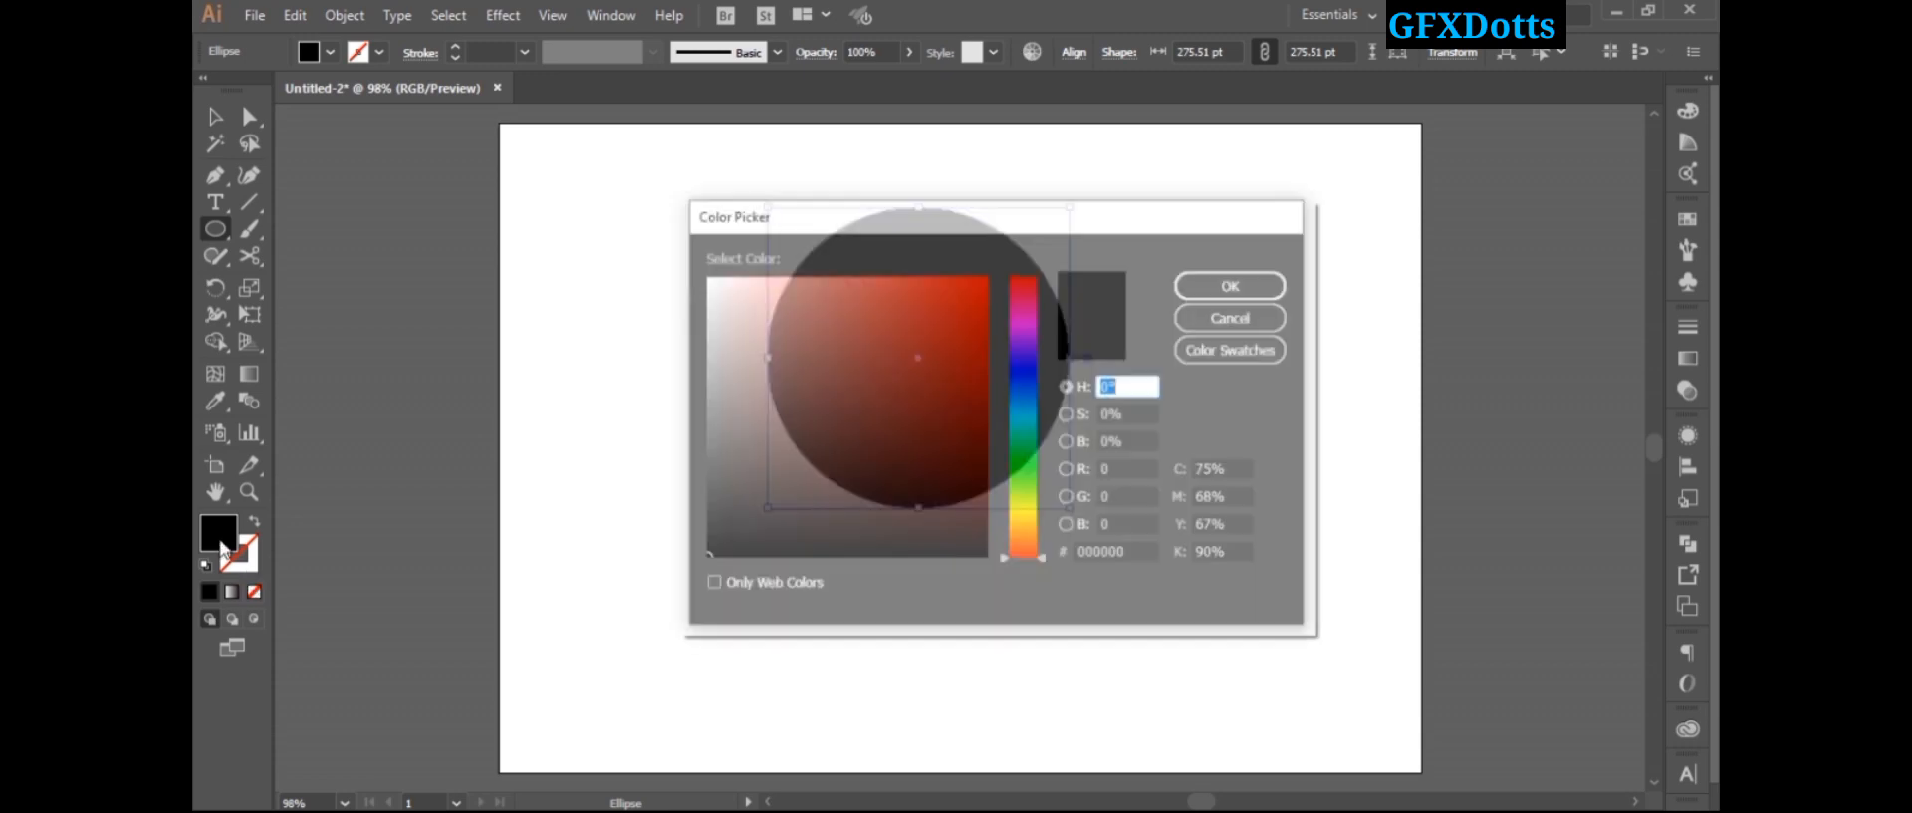
left_click(1013, 395)
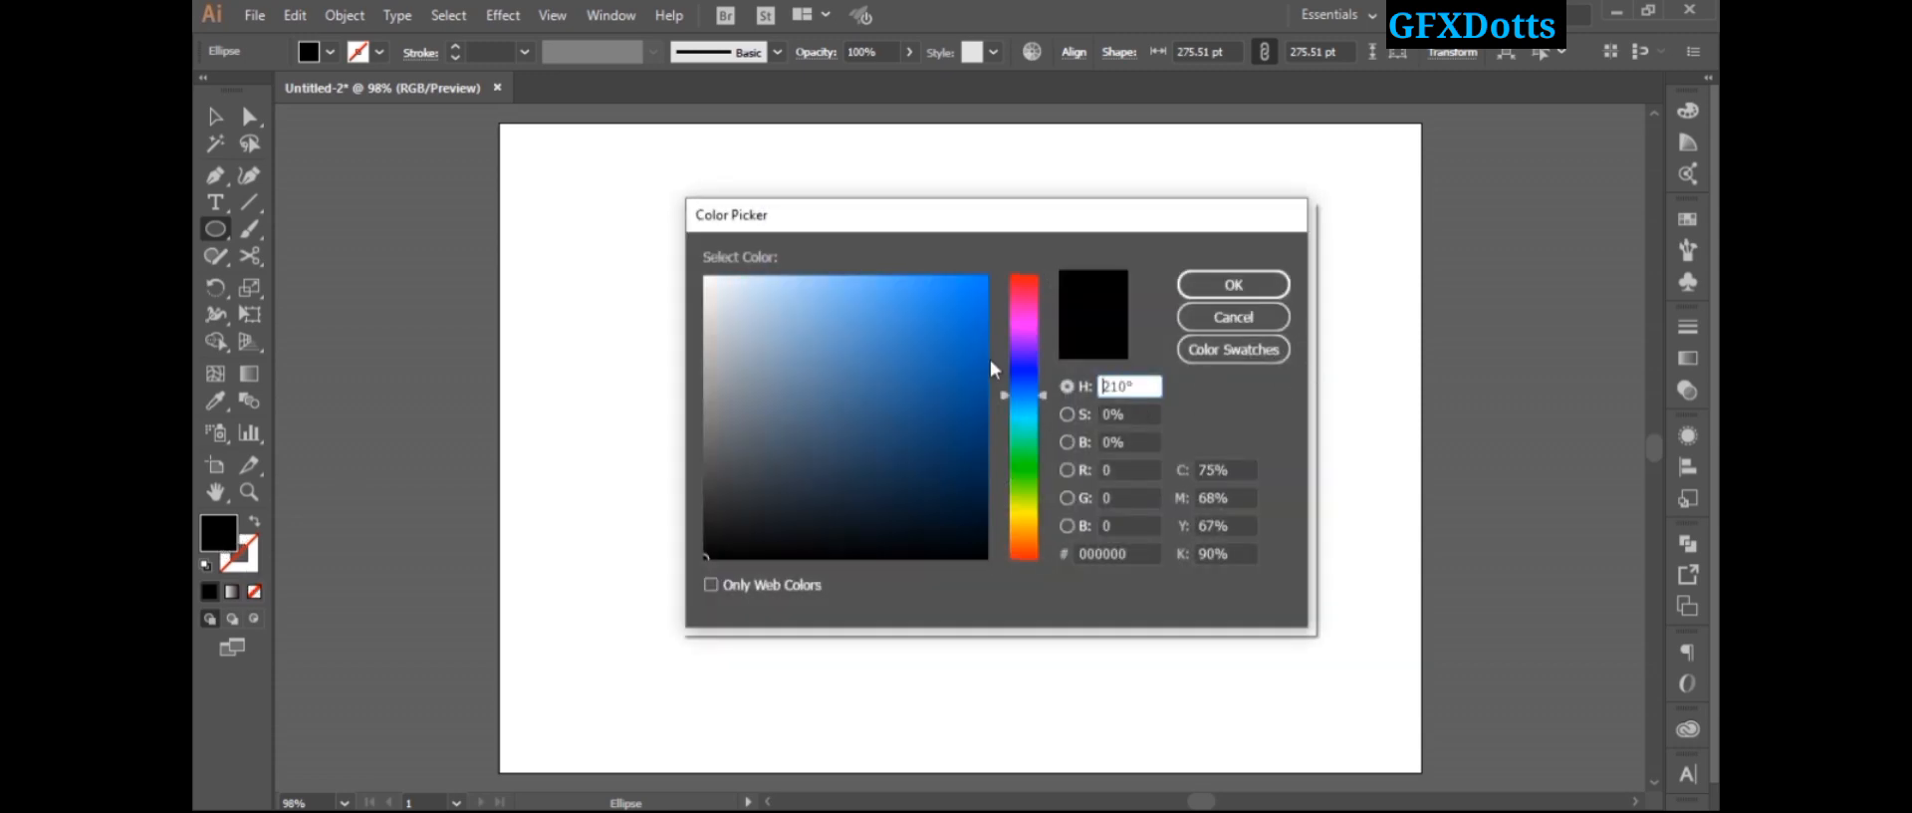
left_click(986, 277)
left_click(1213, 288)
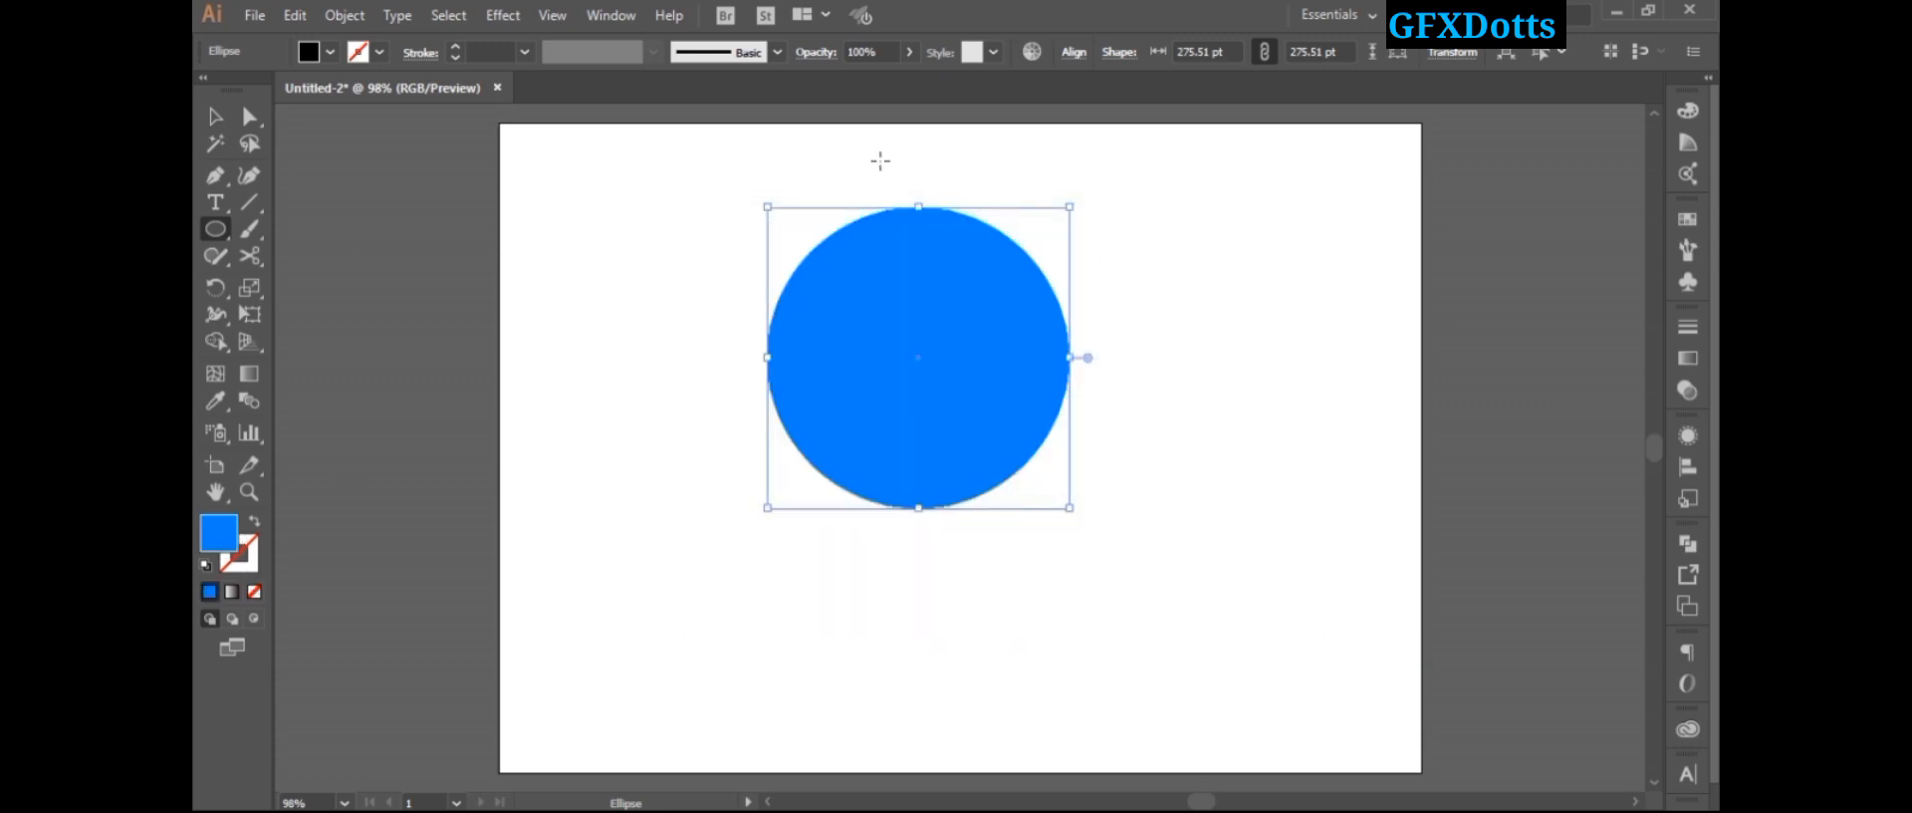
left_click(503, 15)
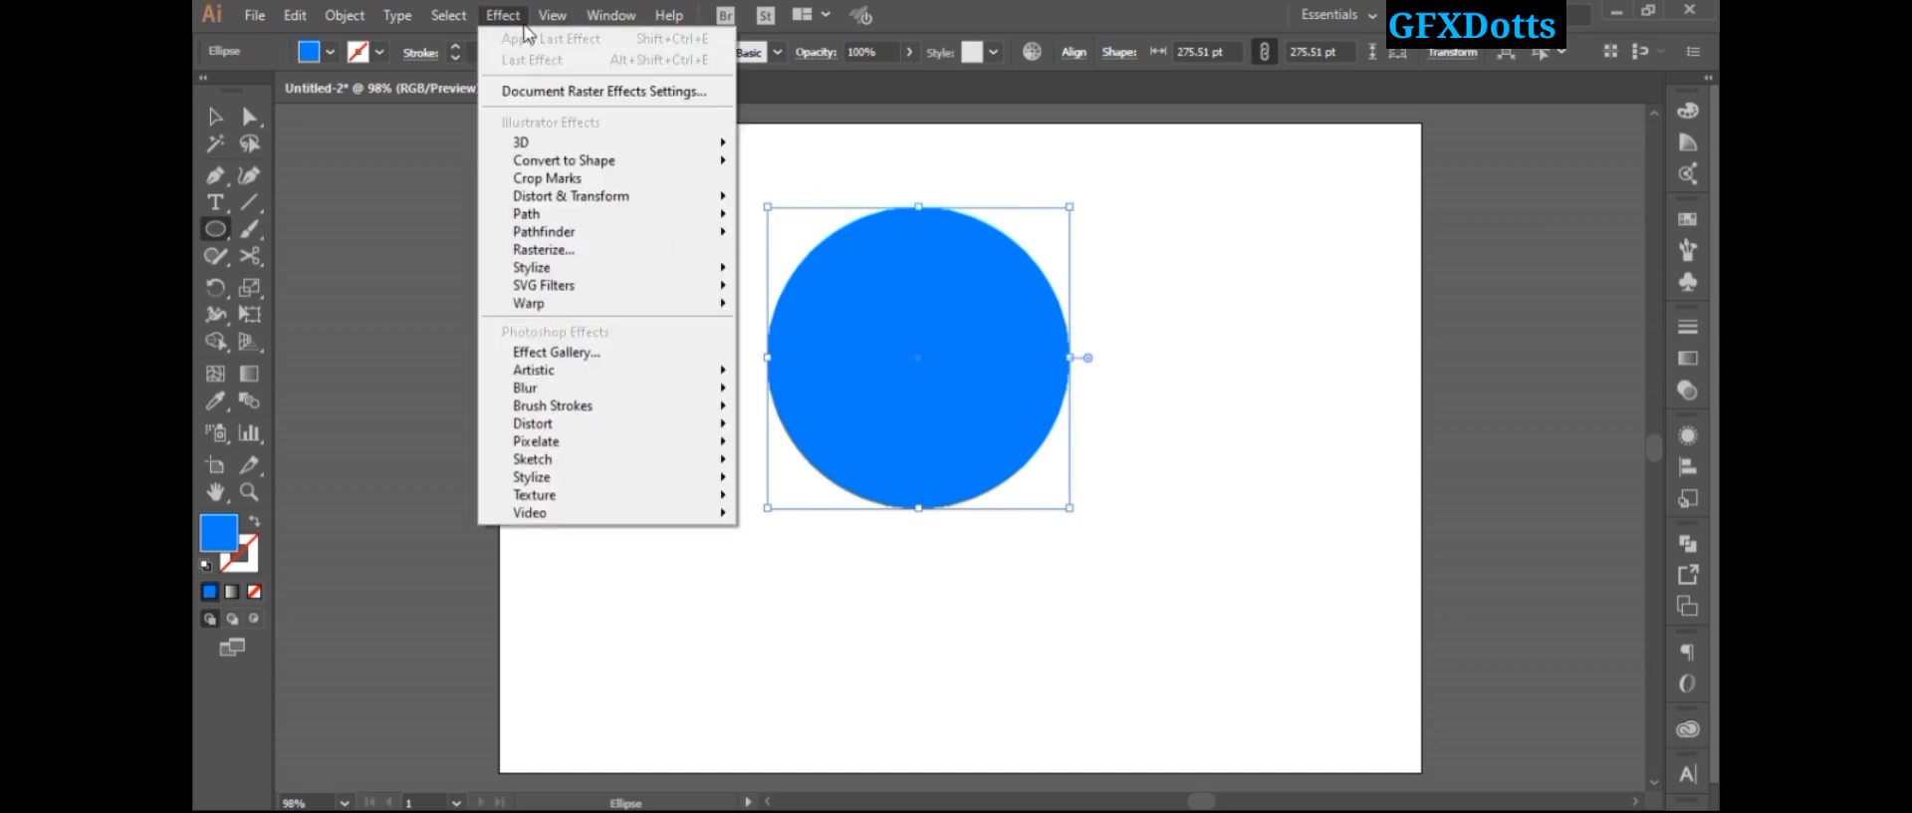
left_click(823, 164)
left_click(942, 199)
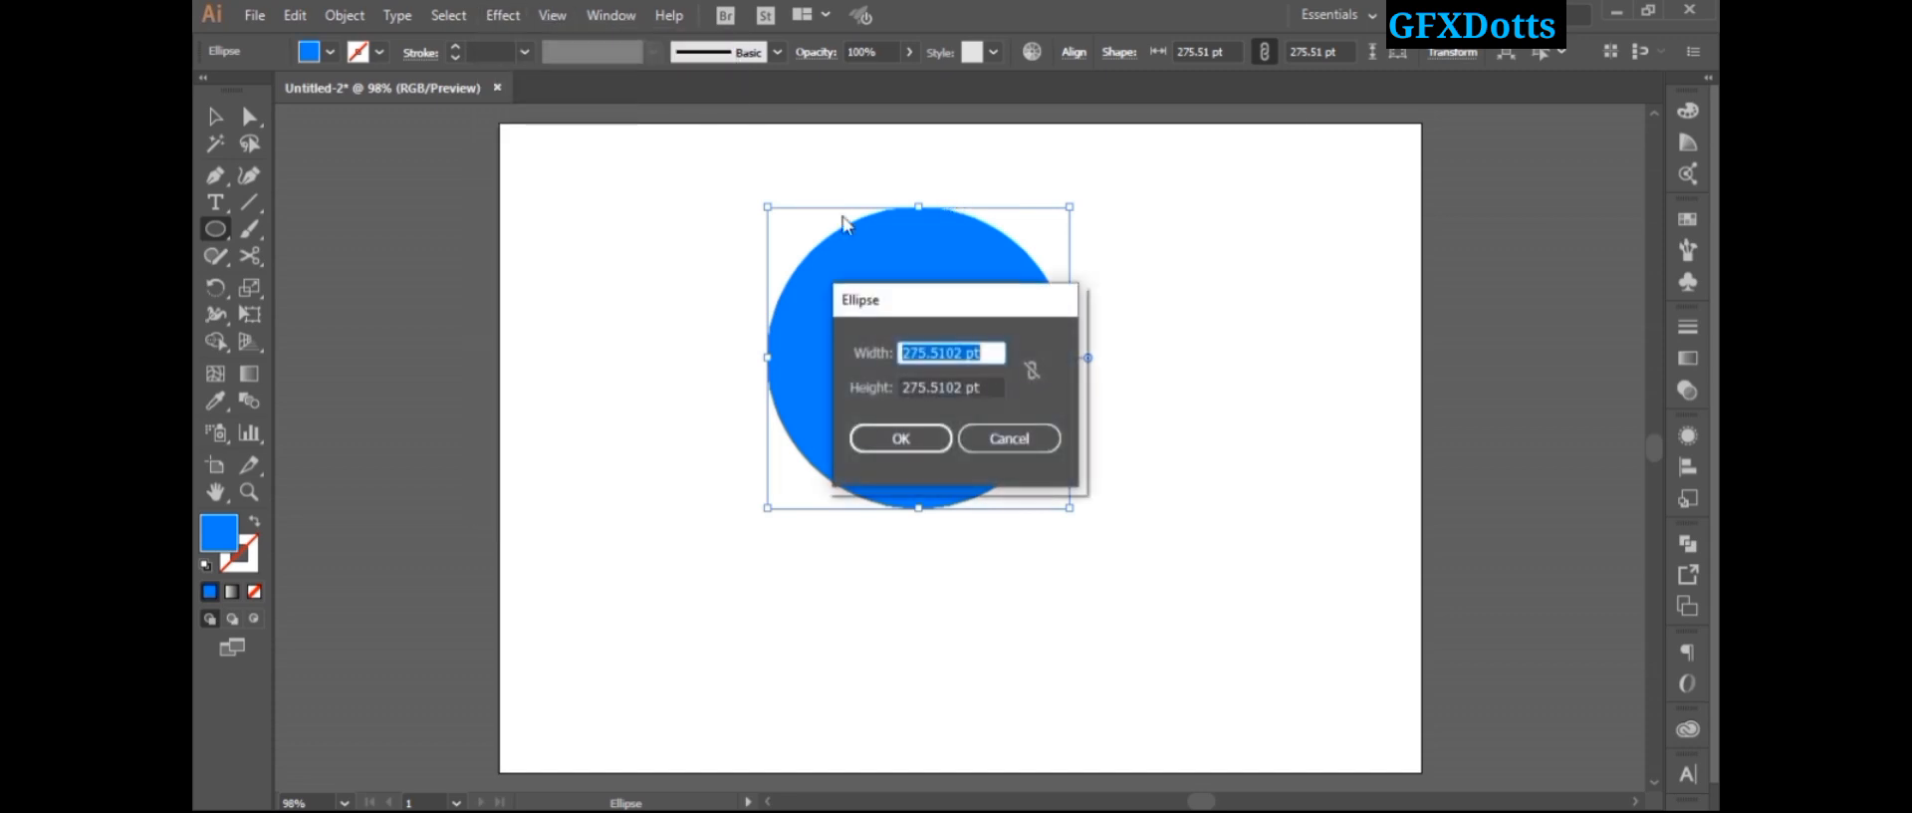
left_click(1031, 440)
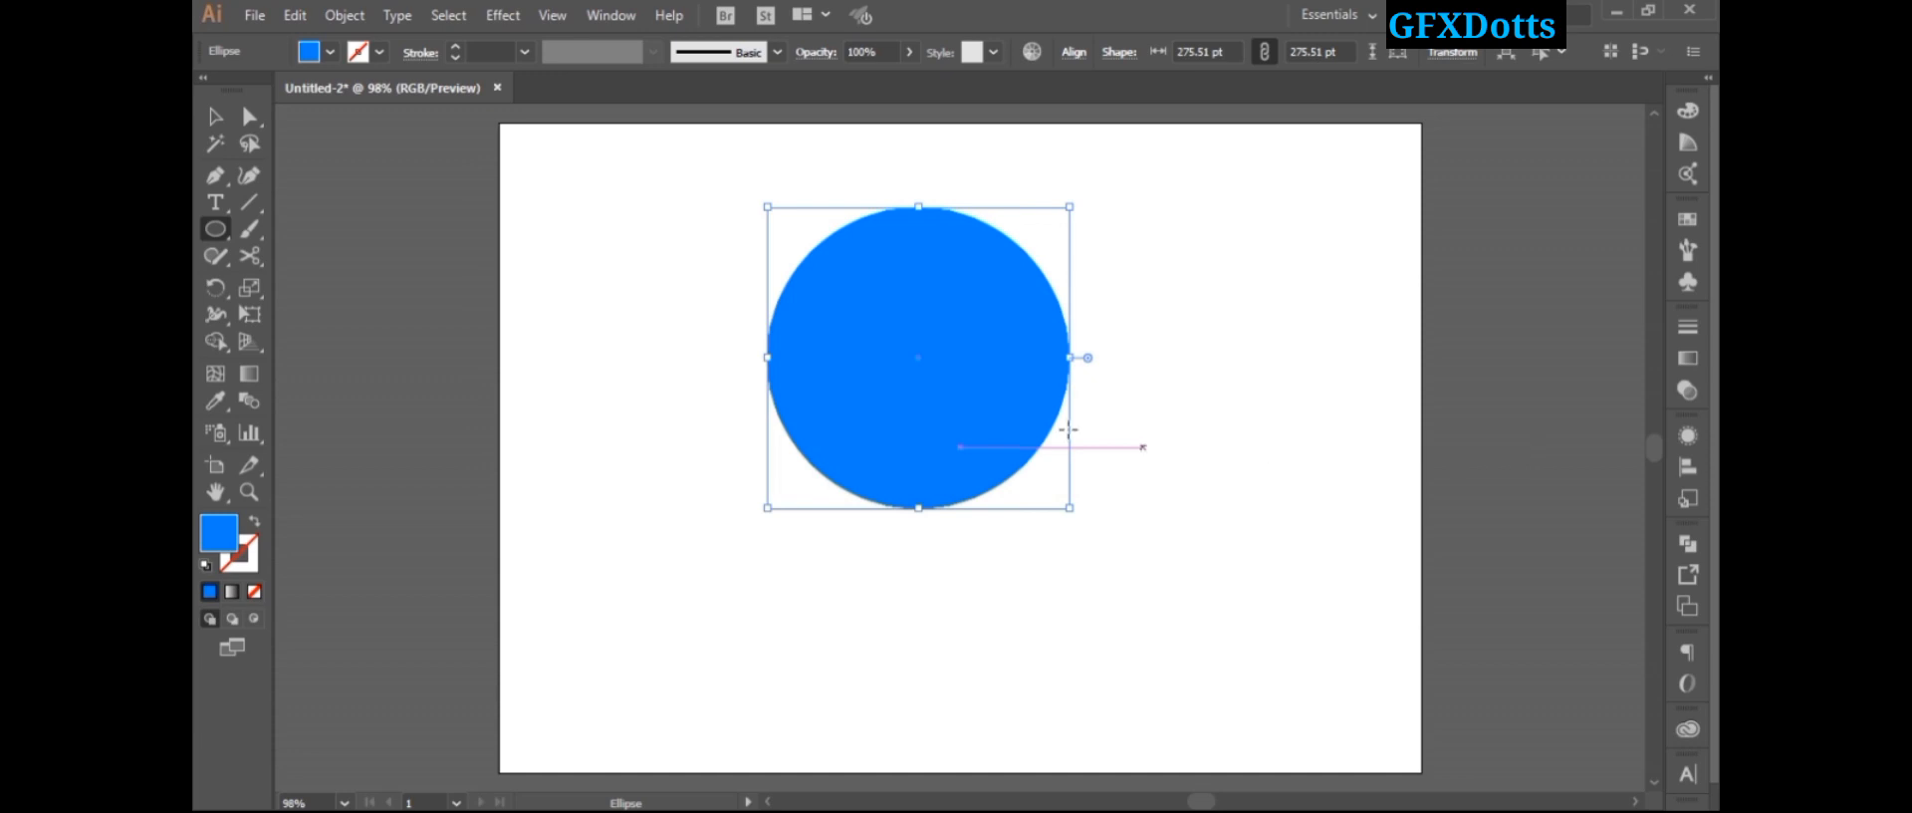
Step: Cut the circle at its top and bottom anchor points with the Scissors tool and delete the left half
left_click(257, 266)
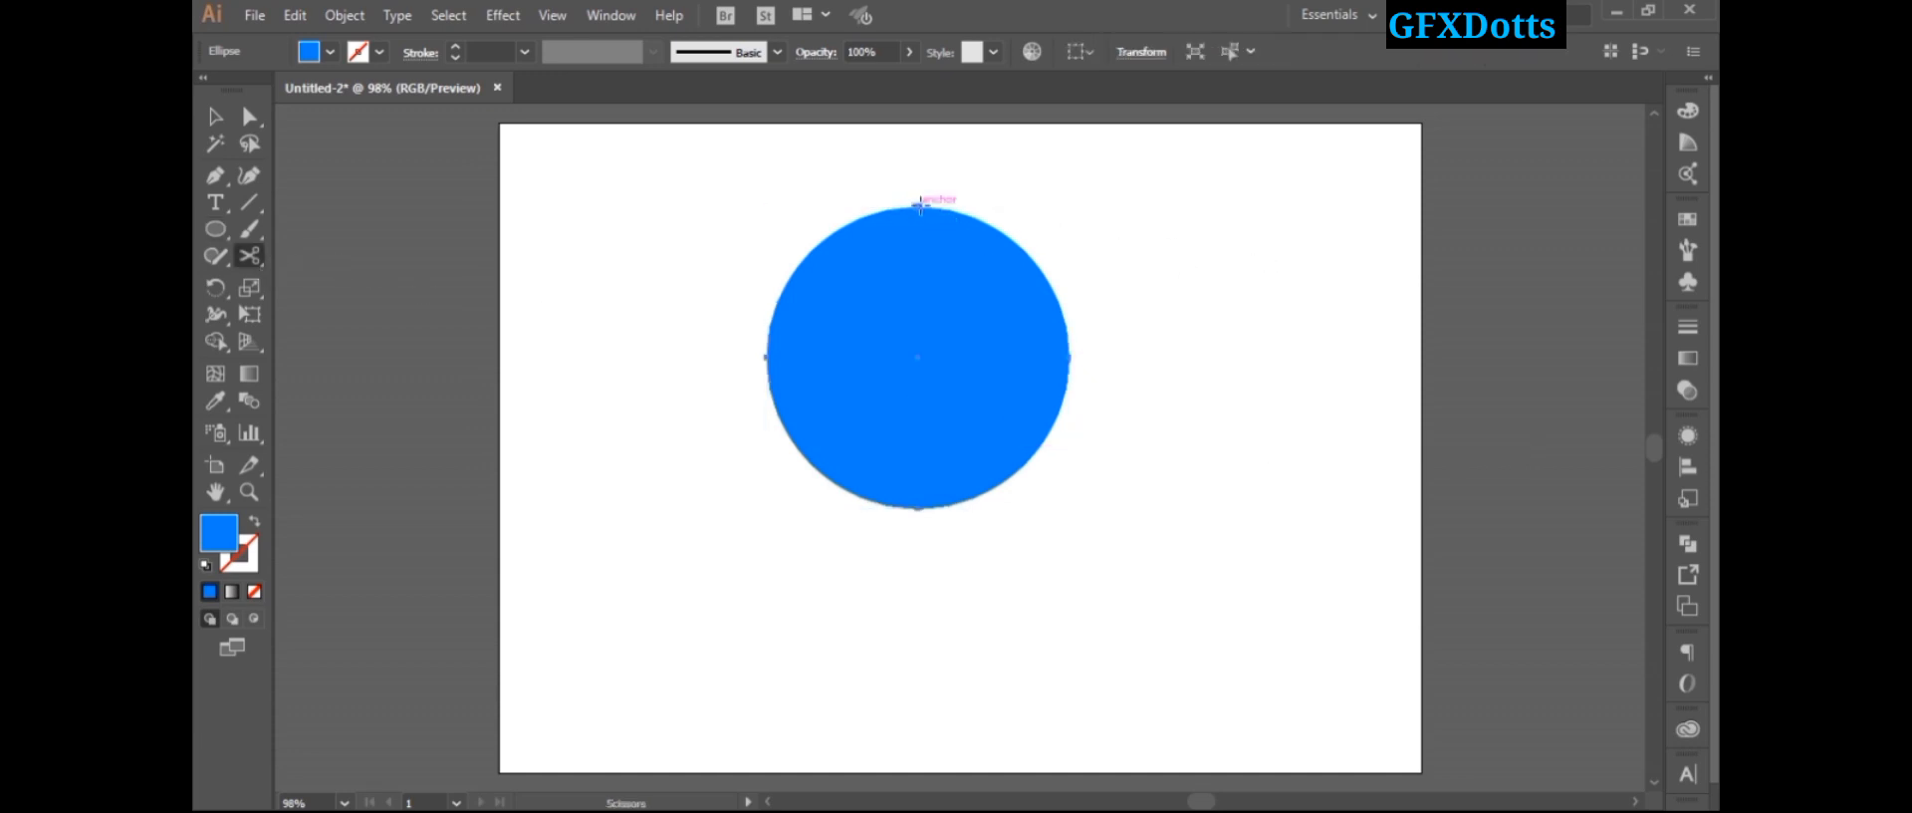
left_click(920, 207)
left_click(918, 507)
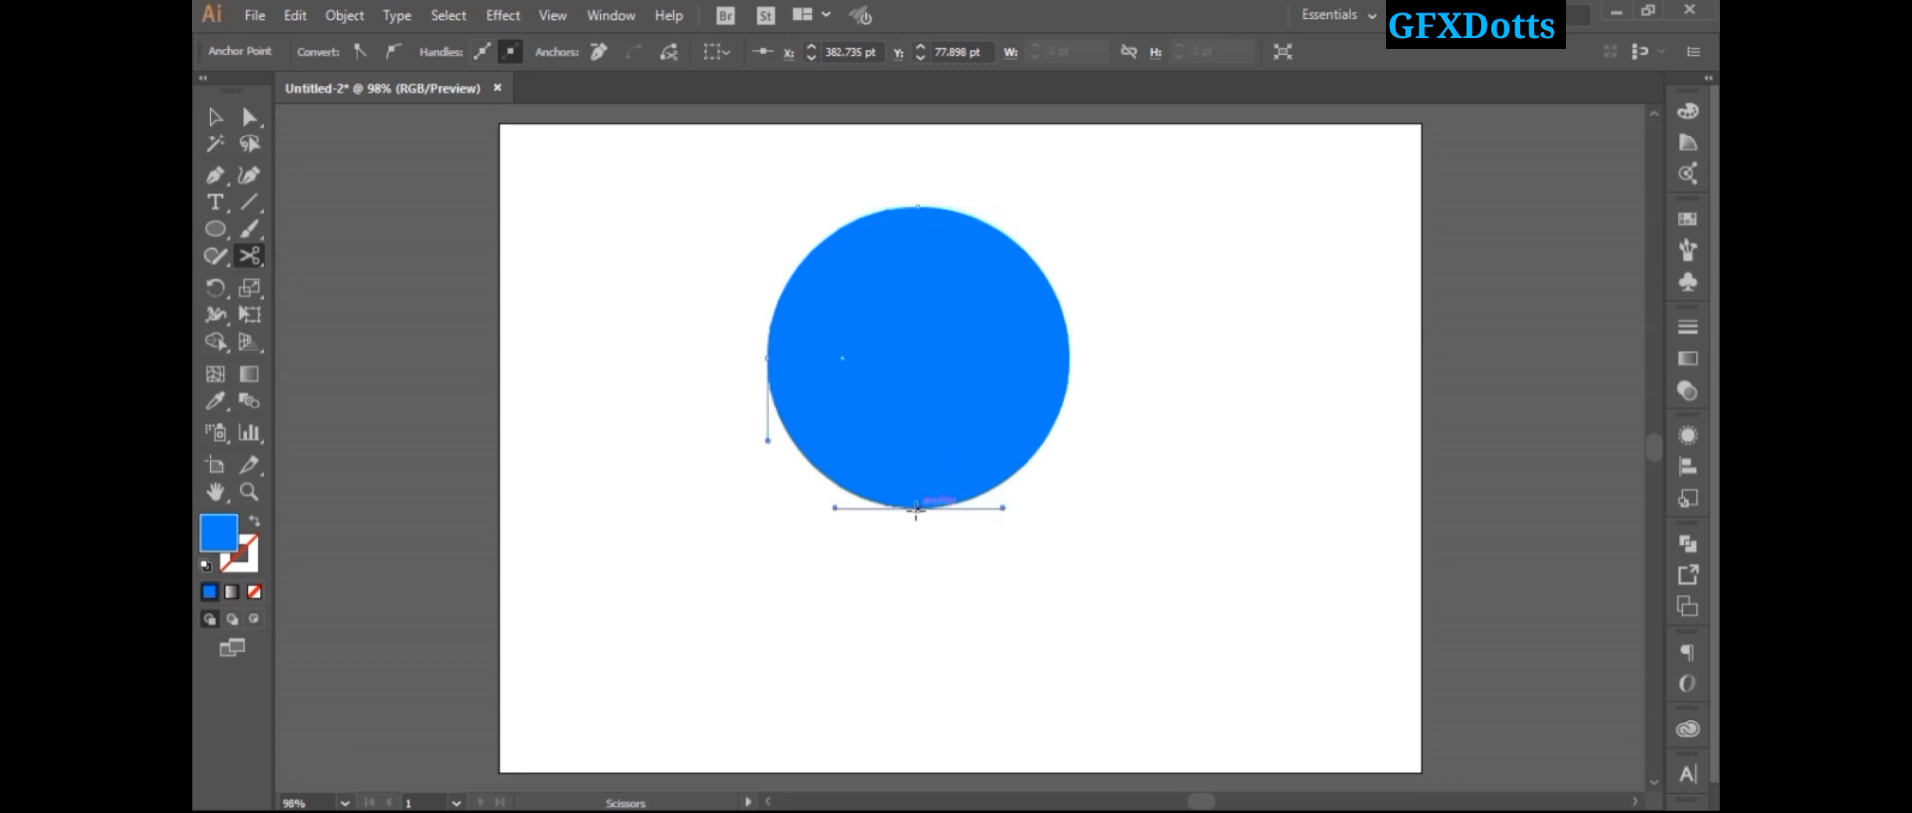
left_click(213, 118)
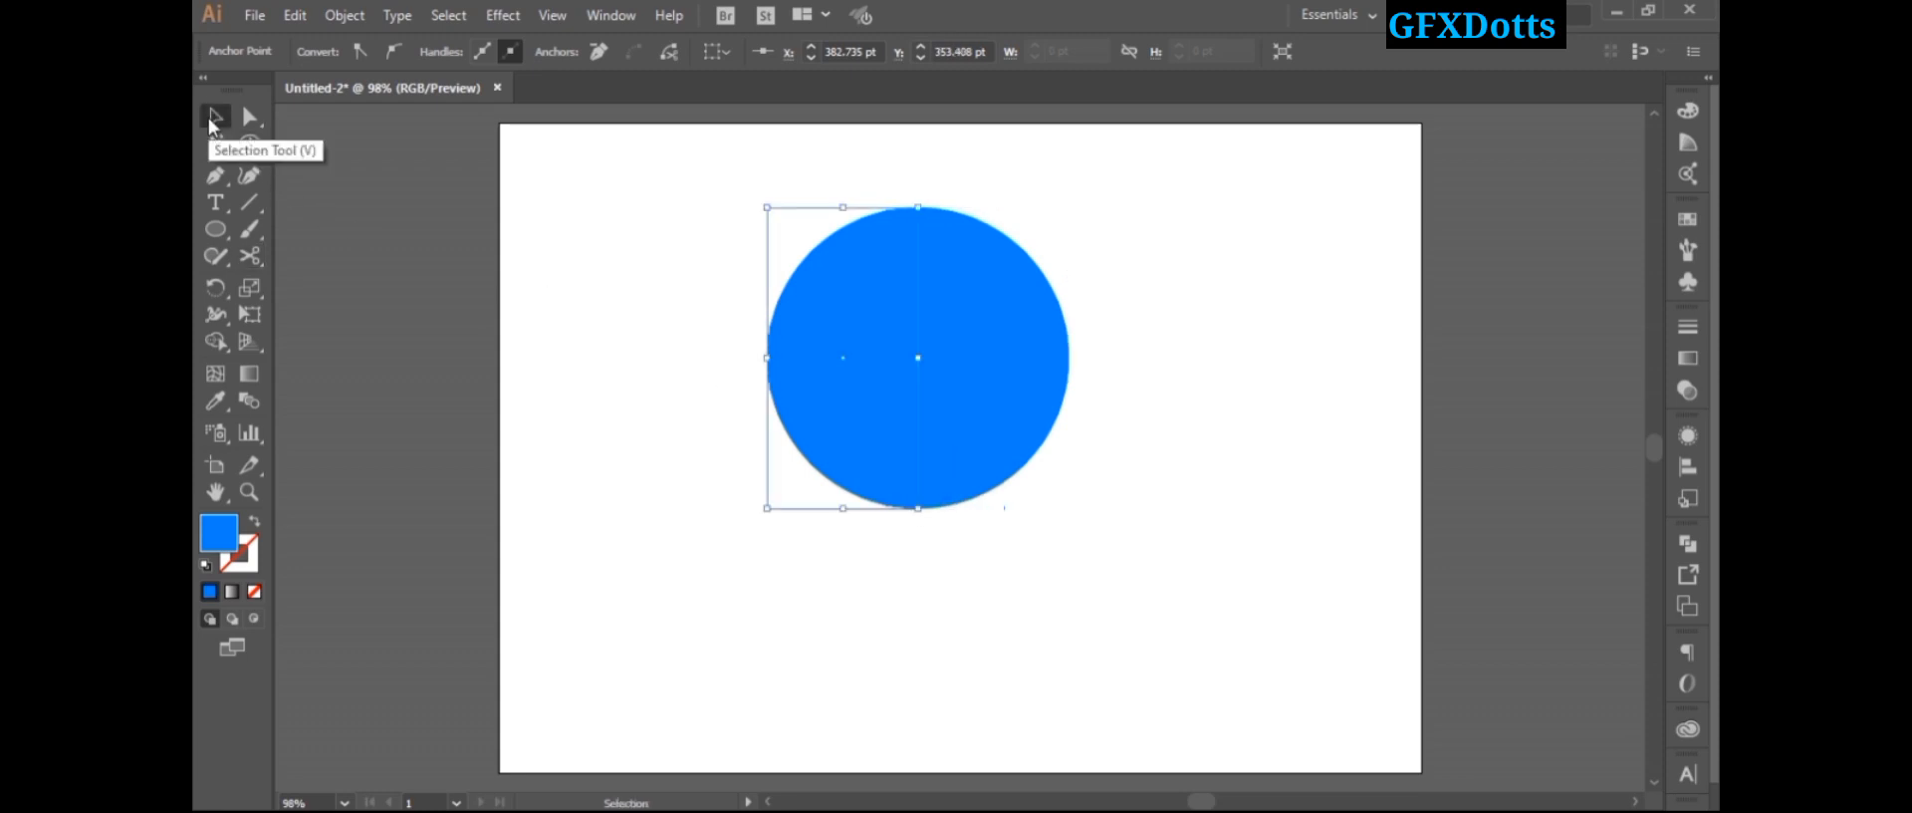
key("Delete")
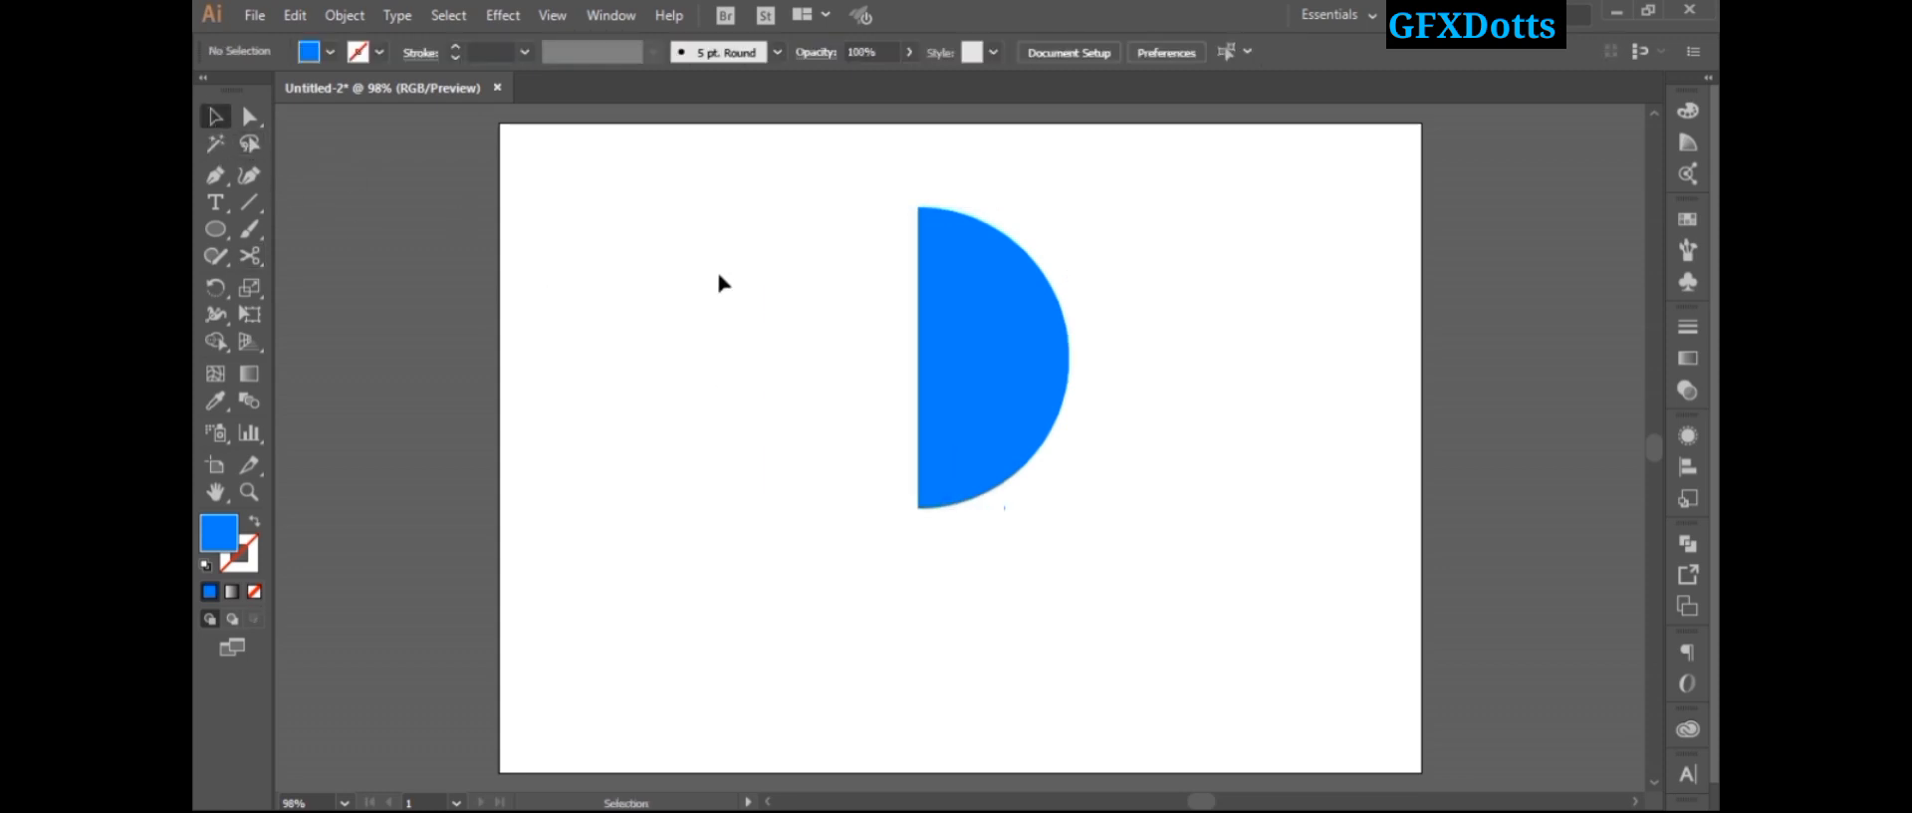
Step: Apply the 3D Revolve effect to the blue half circle and turn on its preview
left_click(978, 328)
left_click(500, 17)
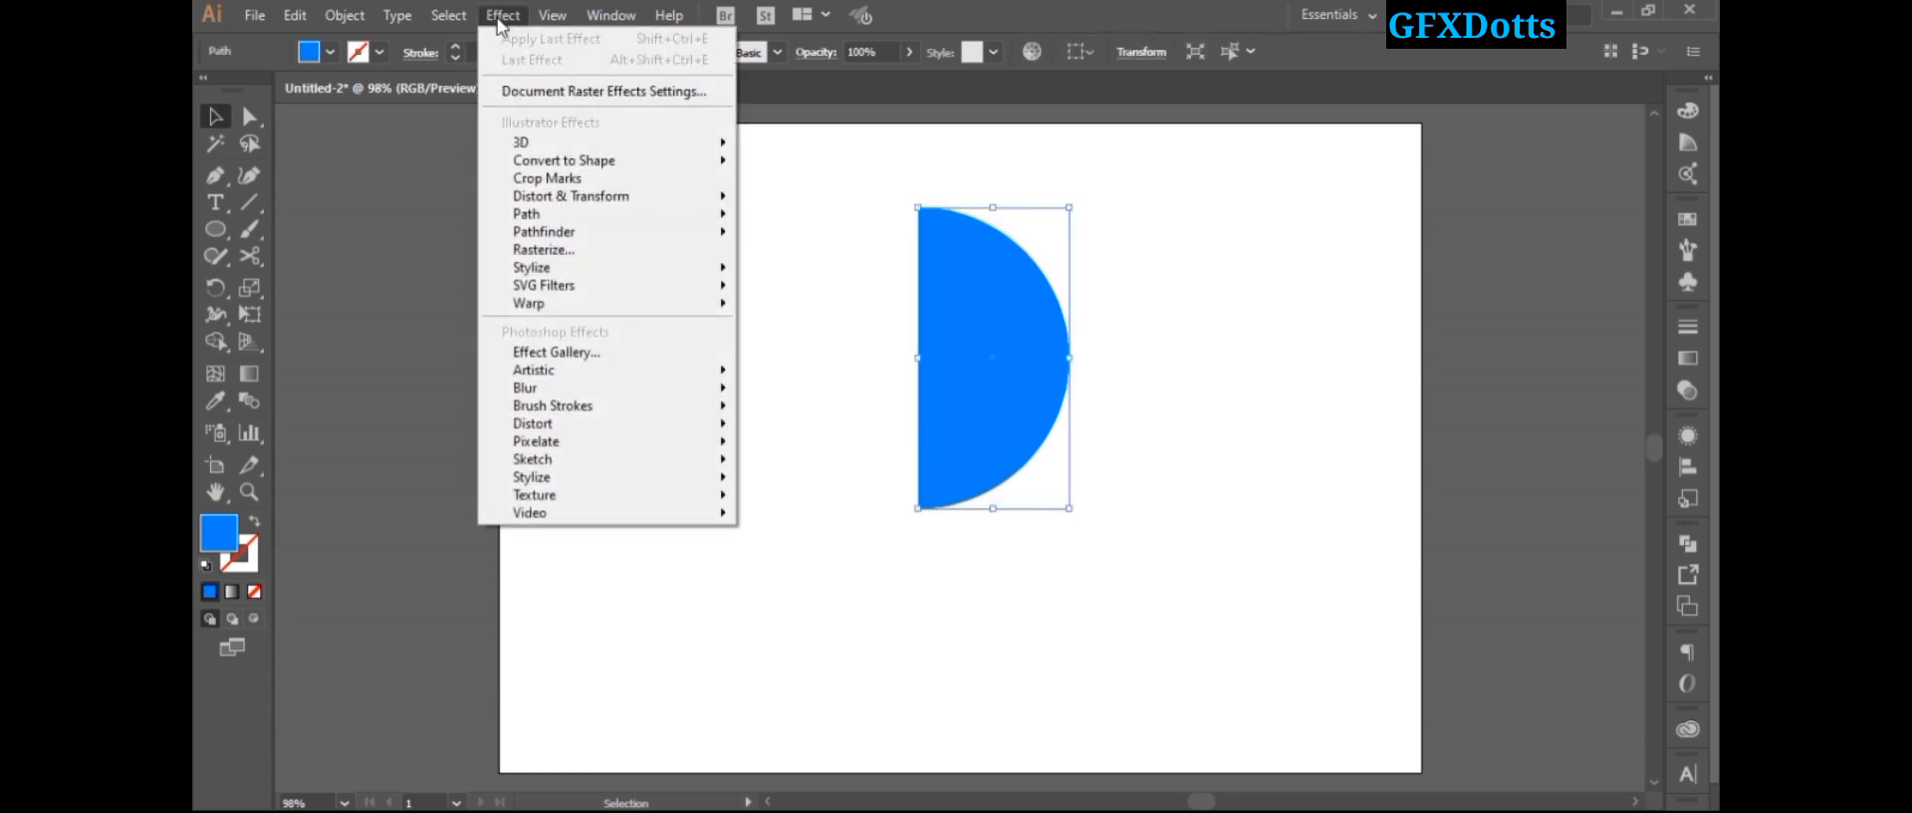
mouse_move(564, 144)
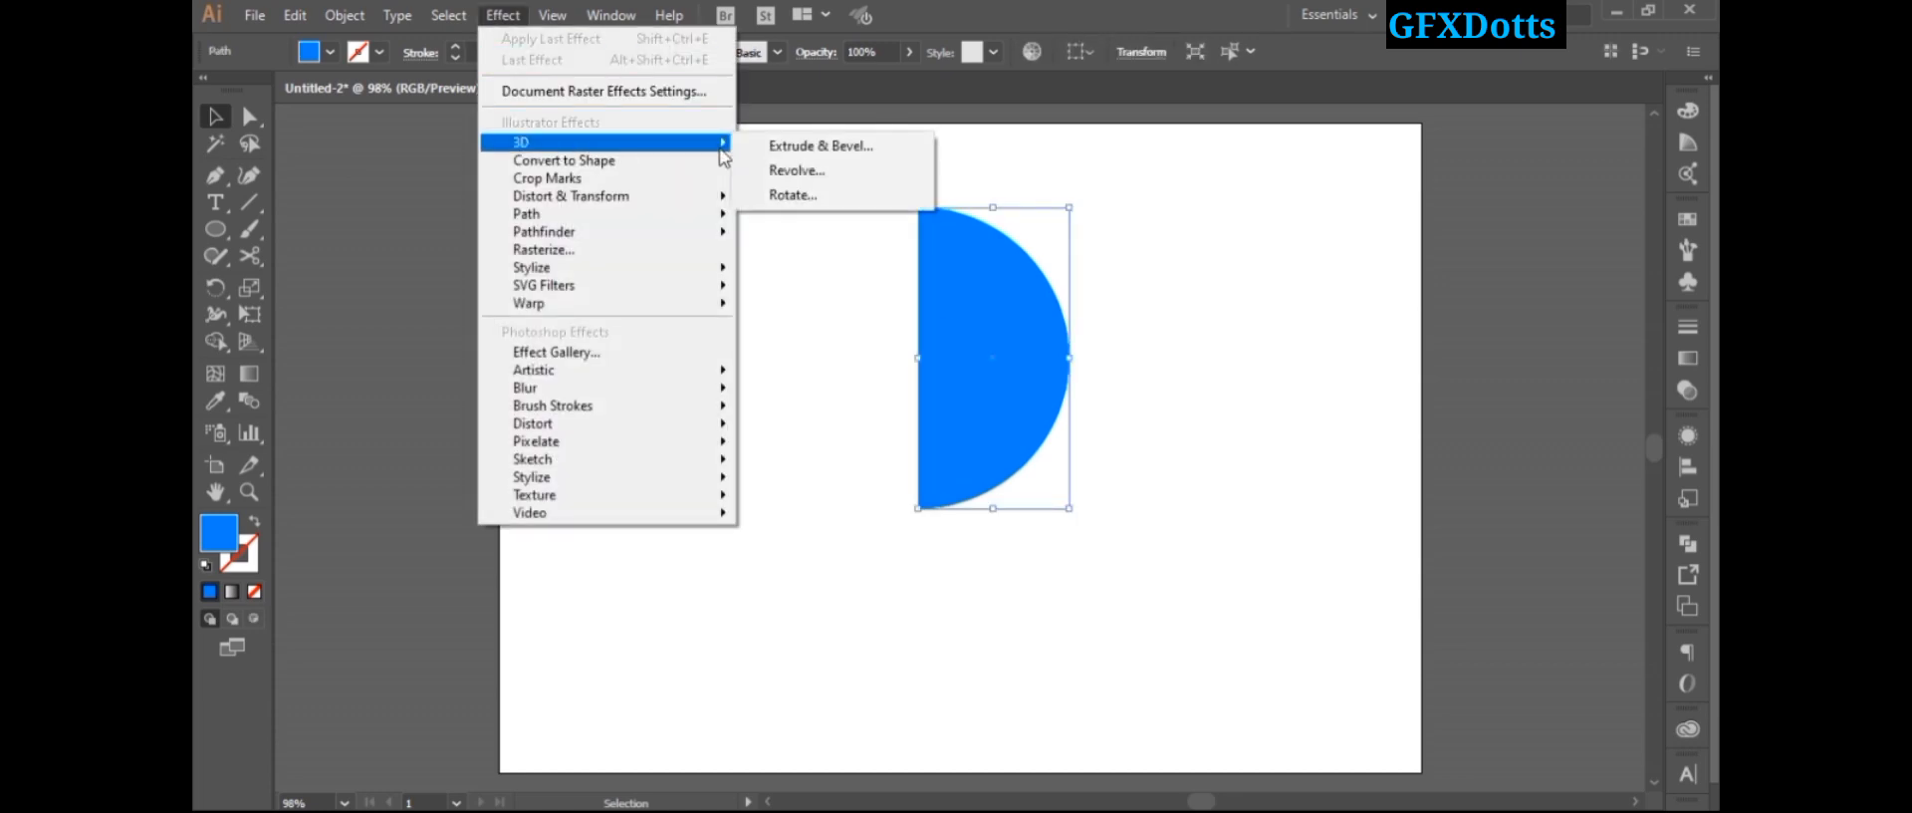
left_click(779, 172)
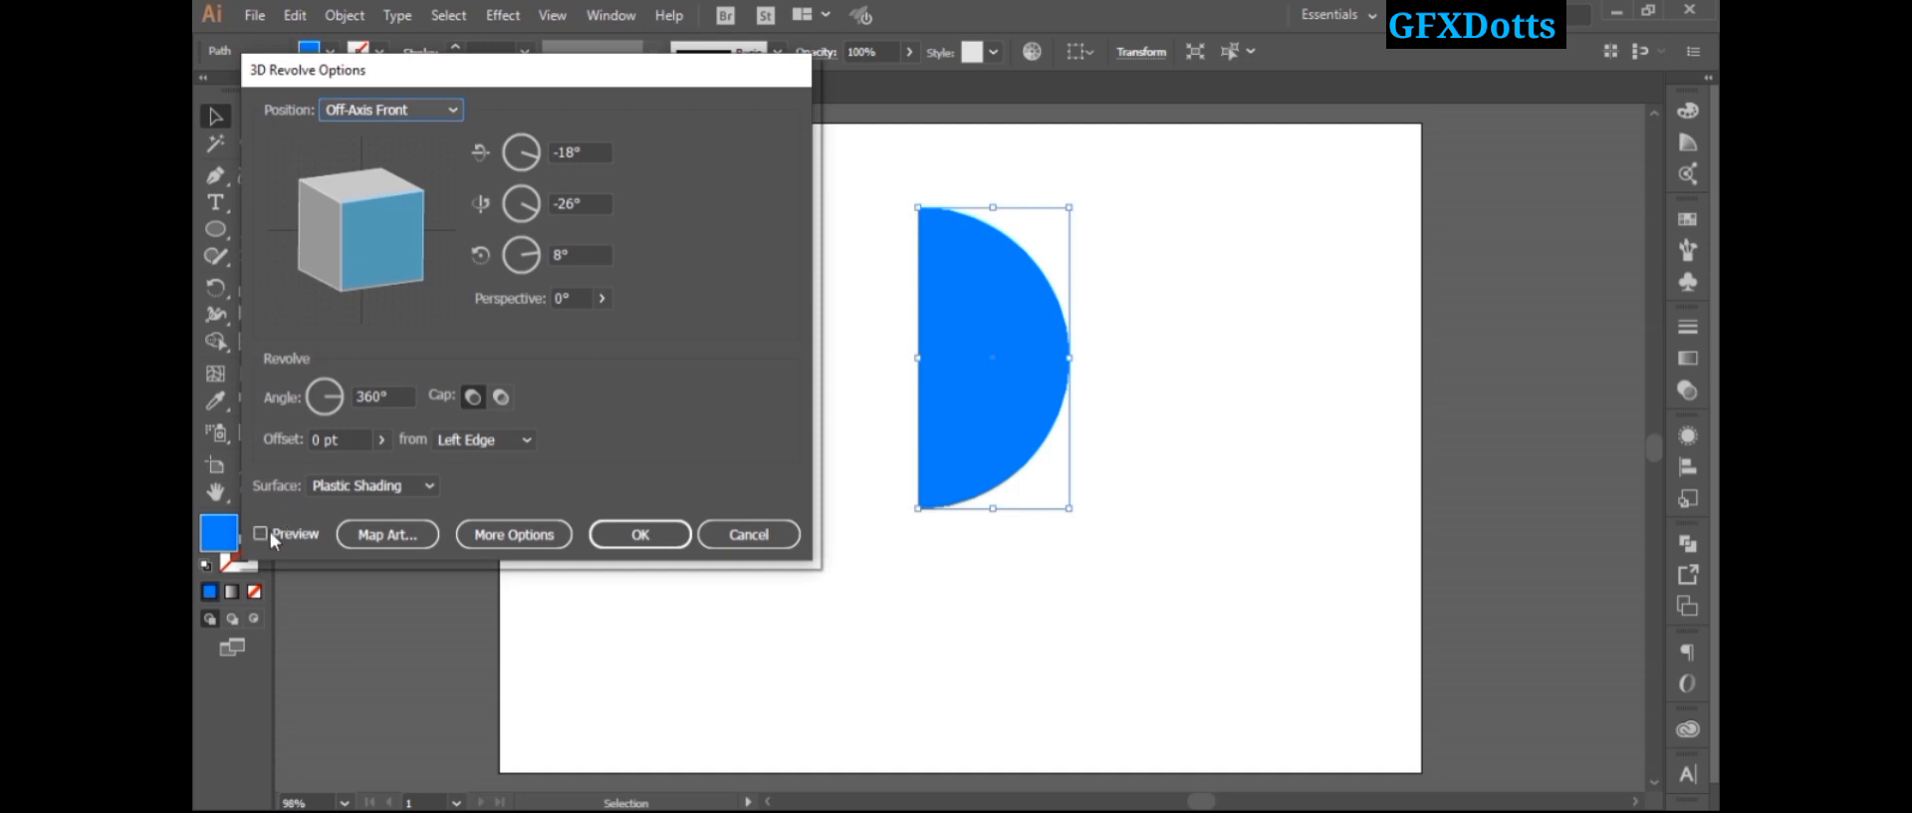
left_click(271, 536)
Step: Map the symbol 12 onto the surface of the revolved sphere
left_click(386, 534)
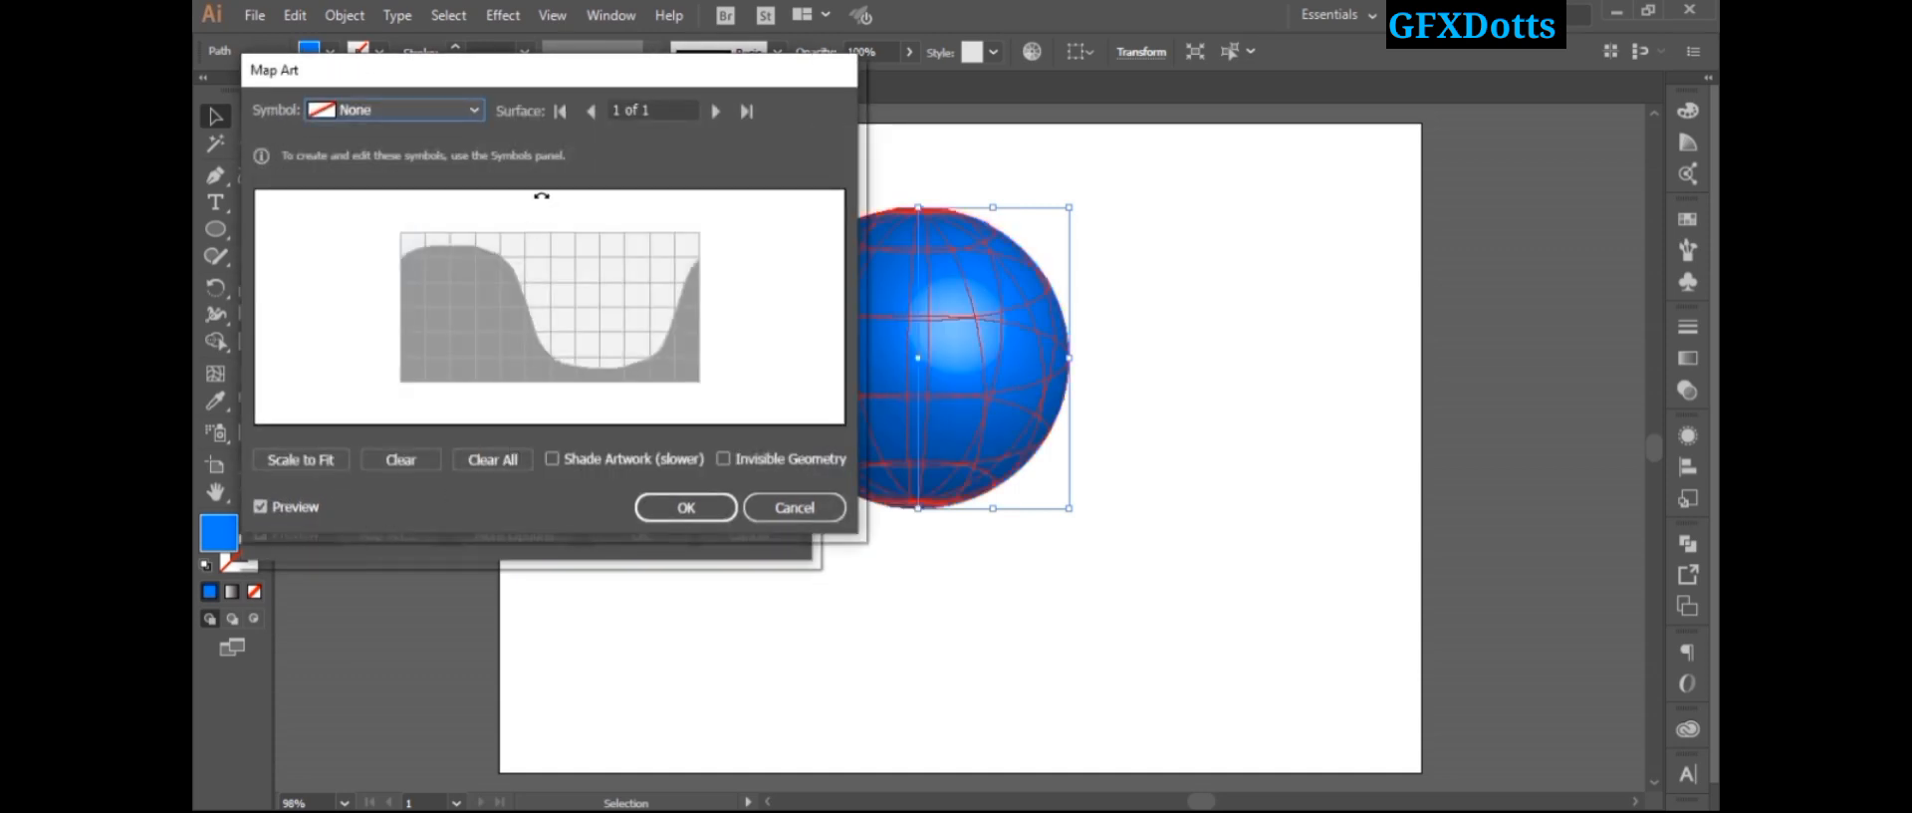
left_click_drag(546, 80, 520, 79)
left_click(397, 104)
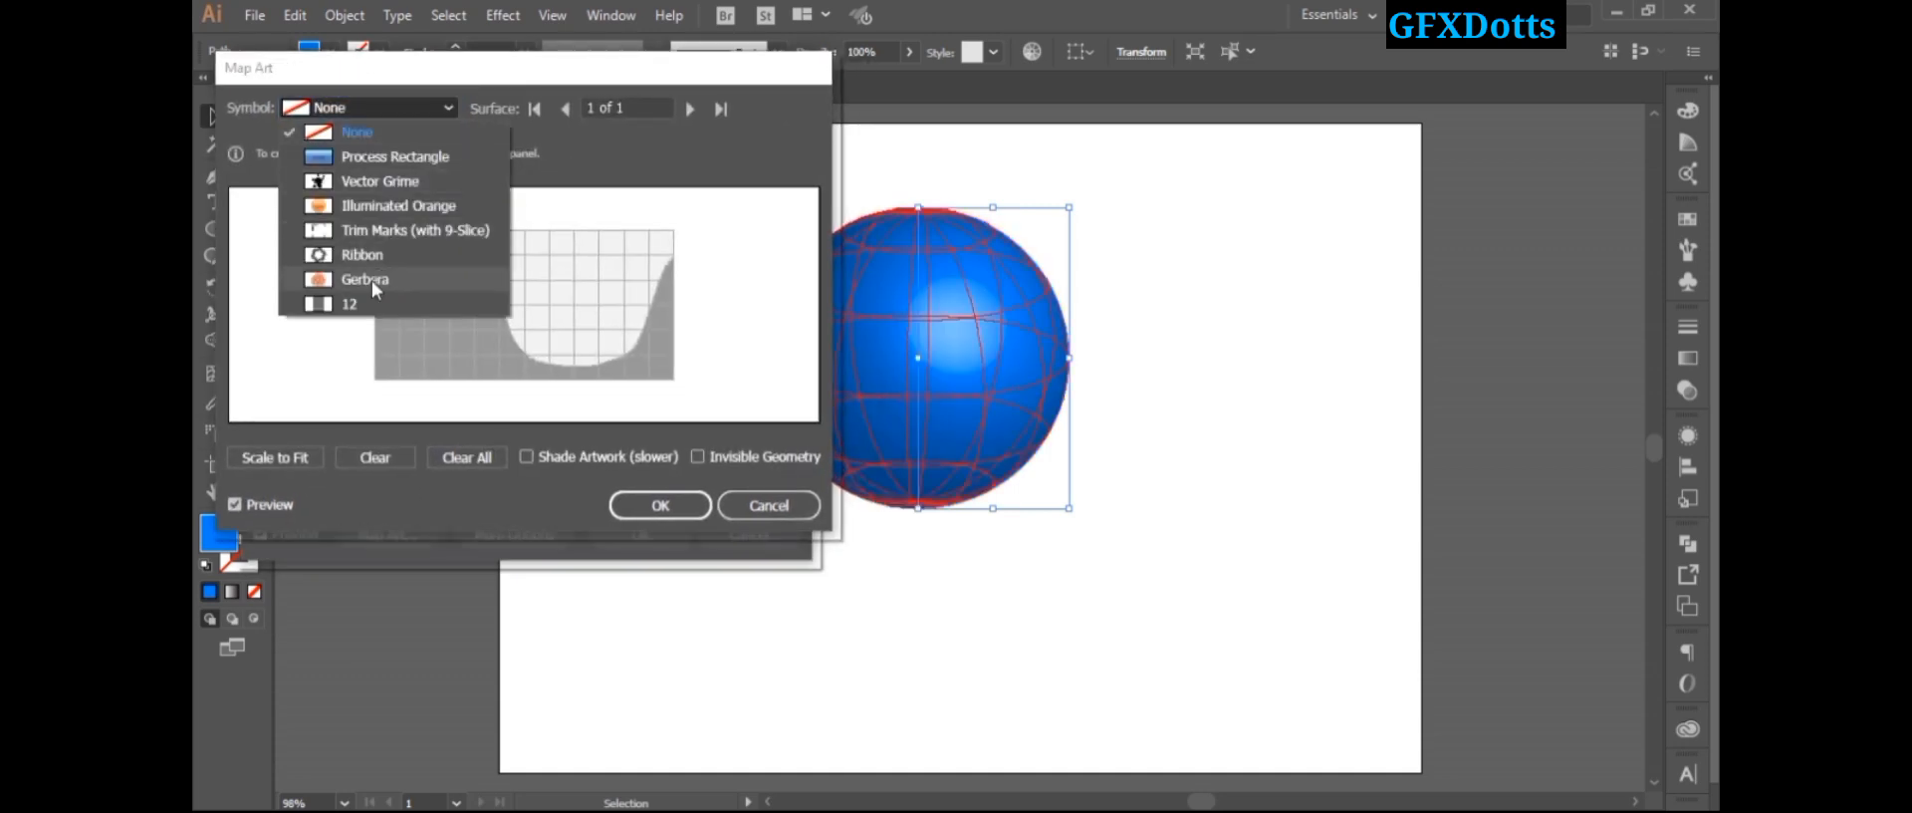
left_click(360, 316)
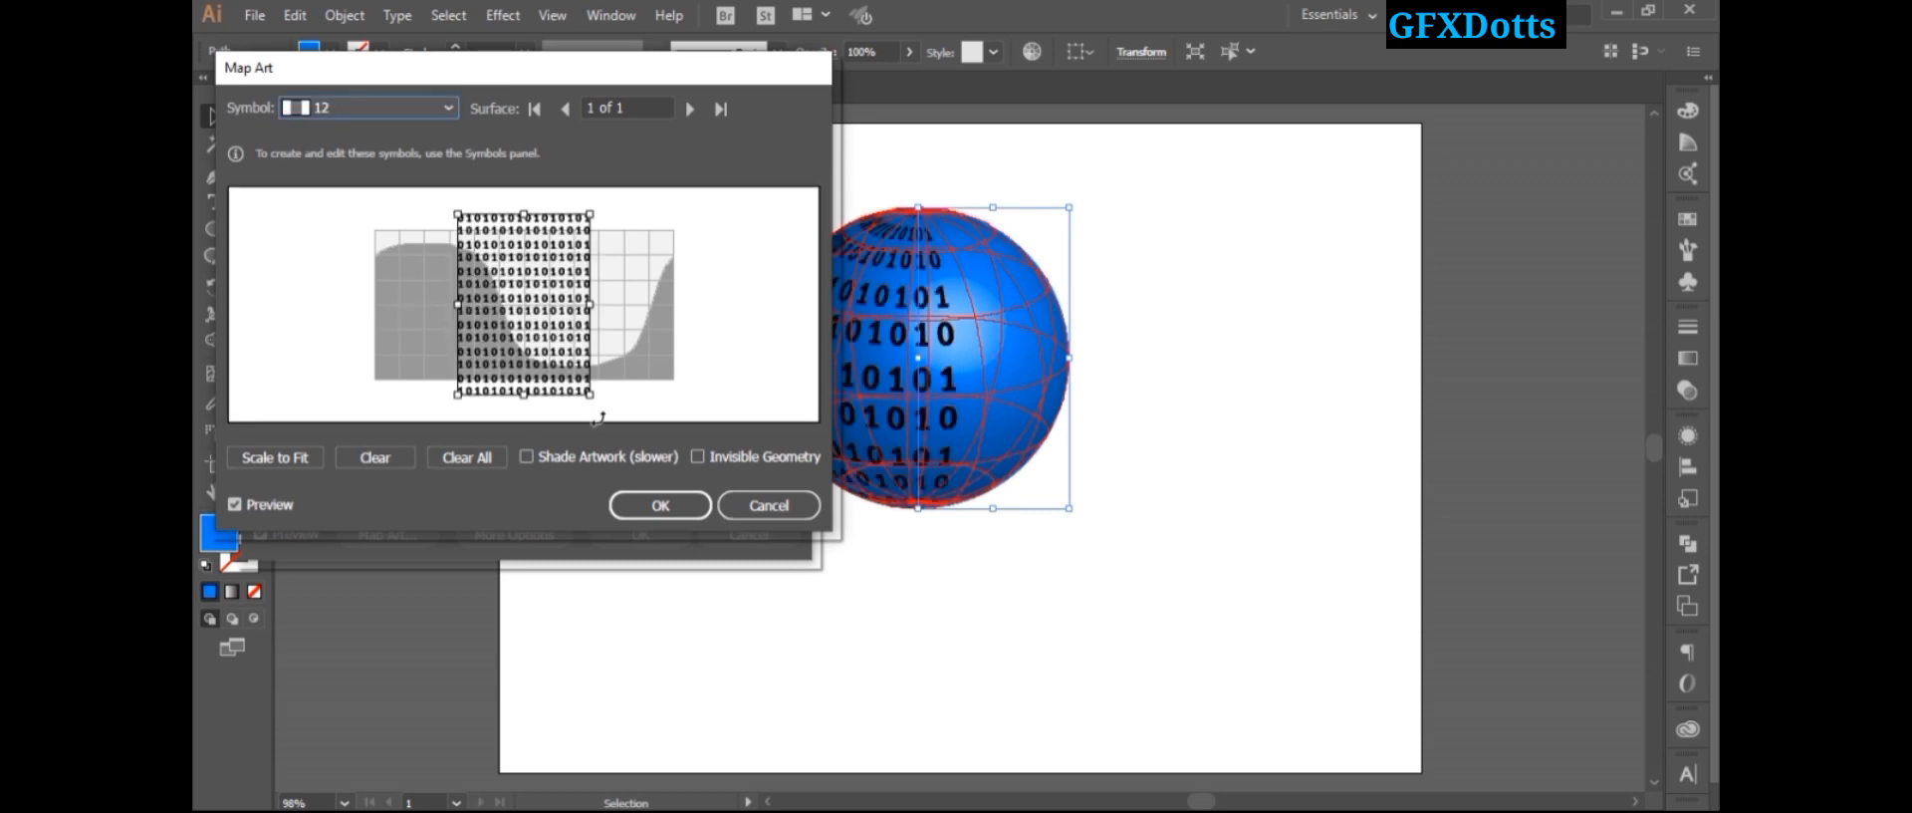
Step: Rotate the mapped binary symbol diagonally over the surface so its rows slant upward to the right, and apply the Map Art and 3D Revolve settings
left_click_drag(597, 404, 658, 378)
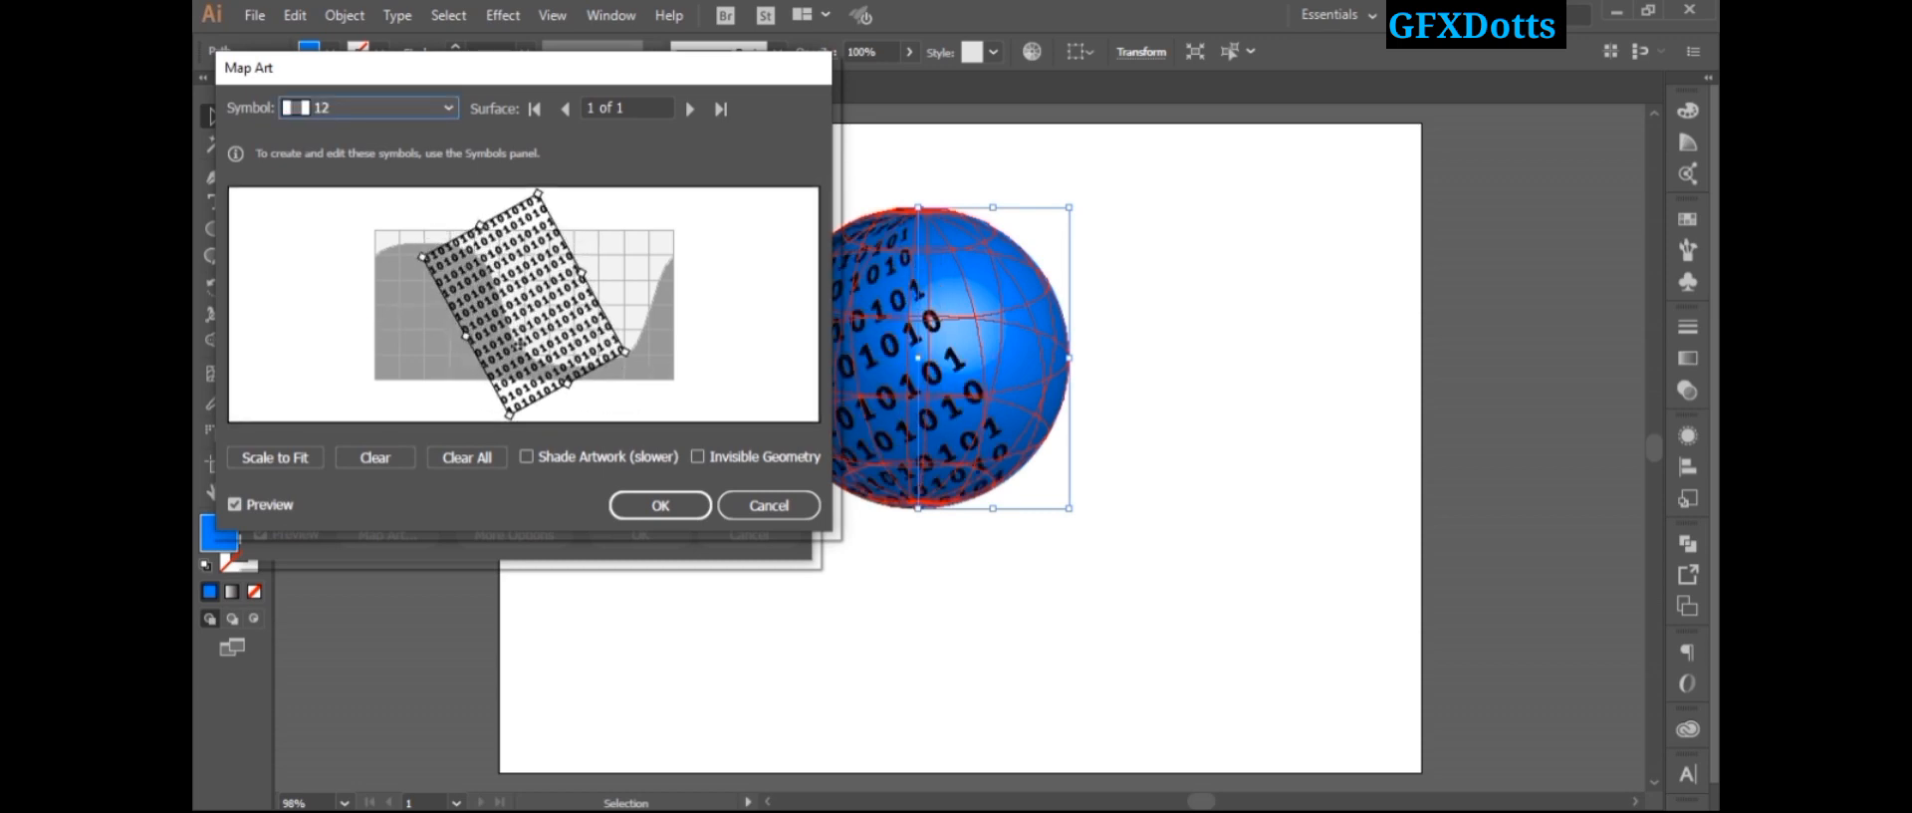
left_click_drag(532, 333, 538, 333)
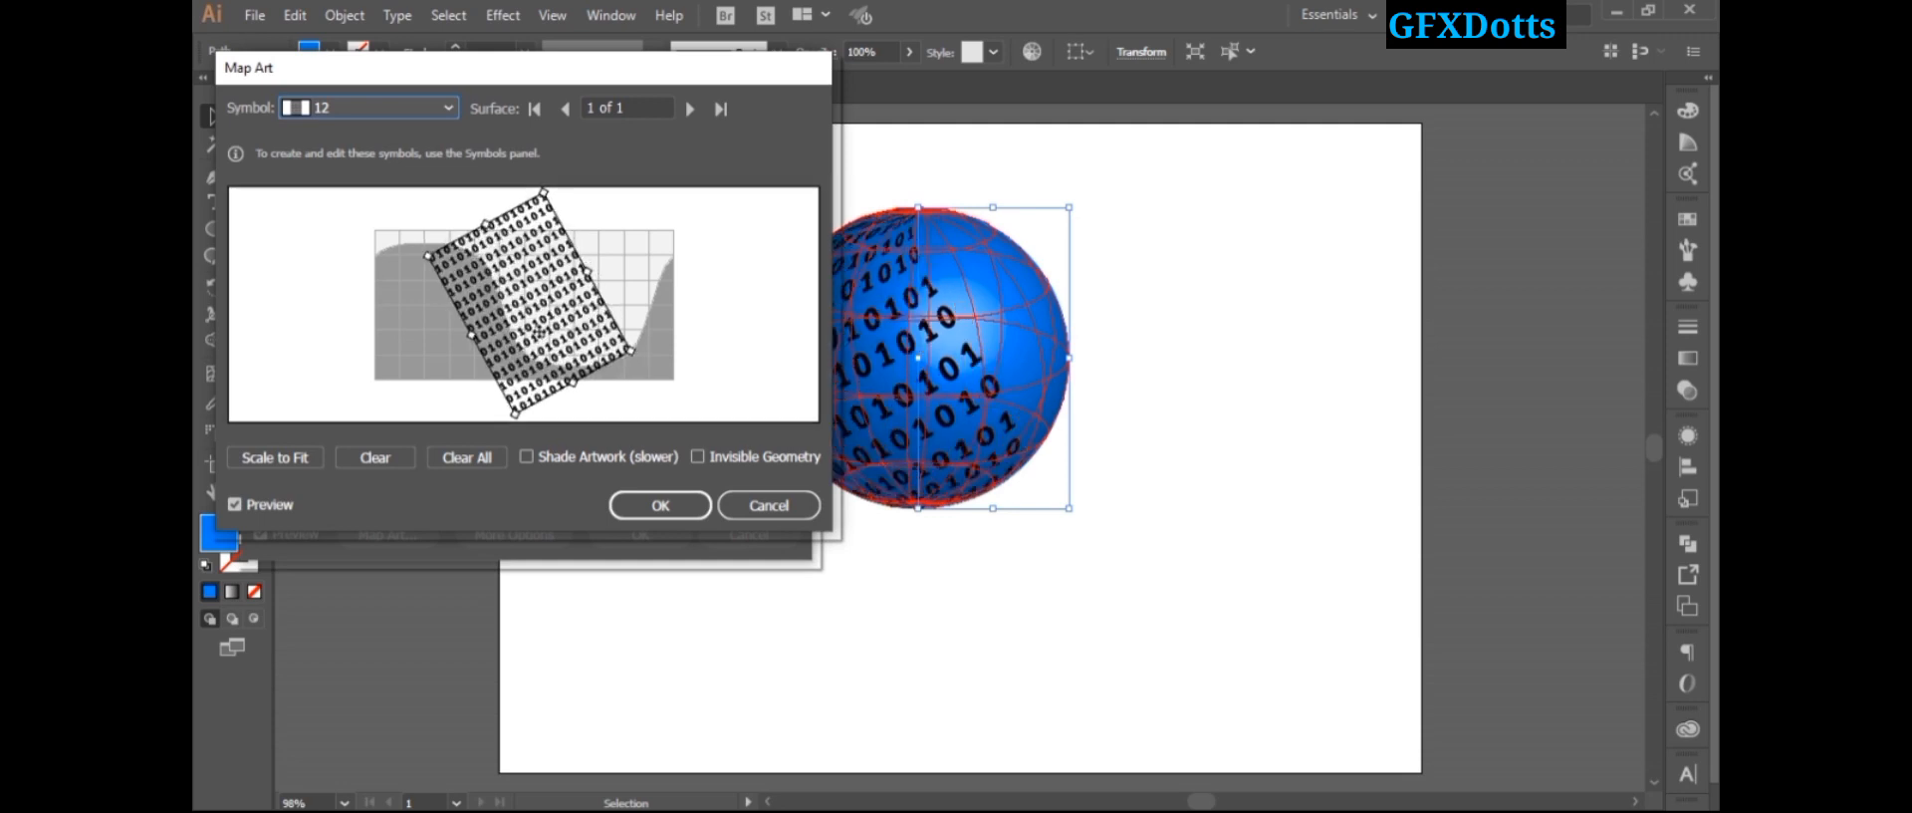
left_click_drag(568, 354, 647, 349)
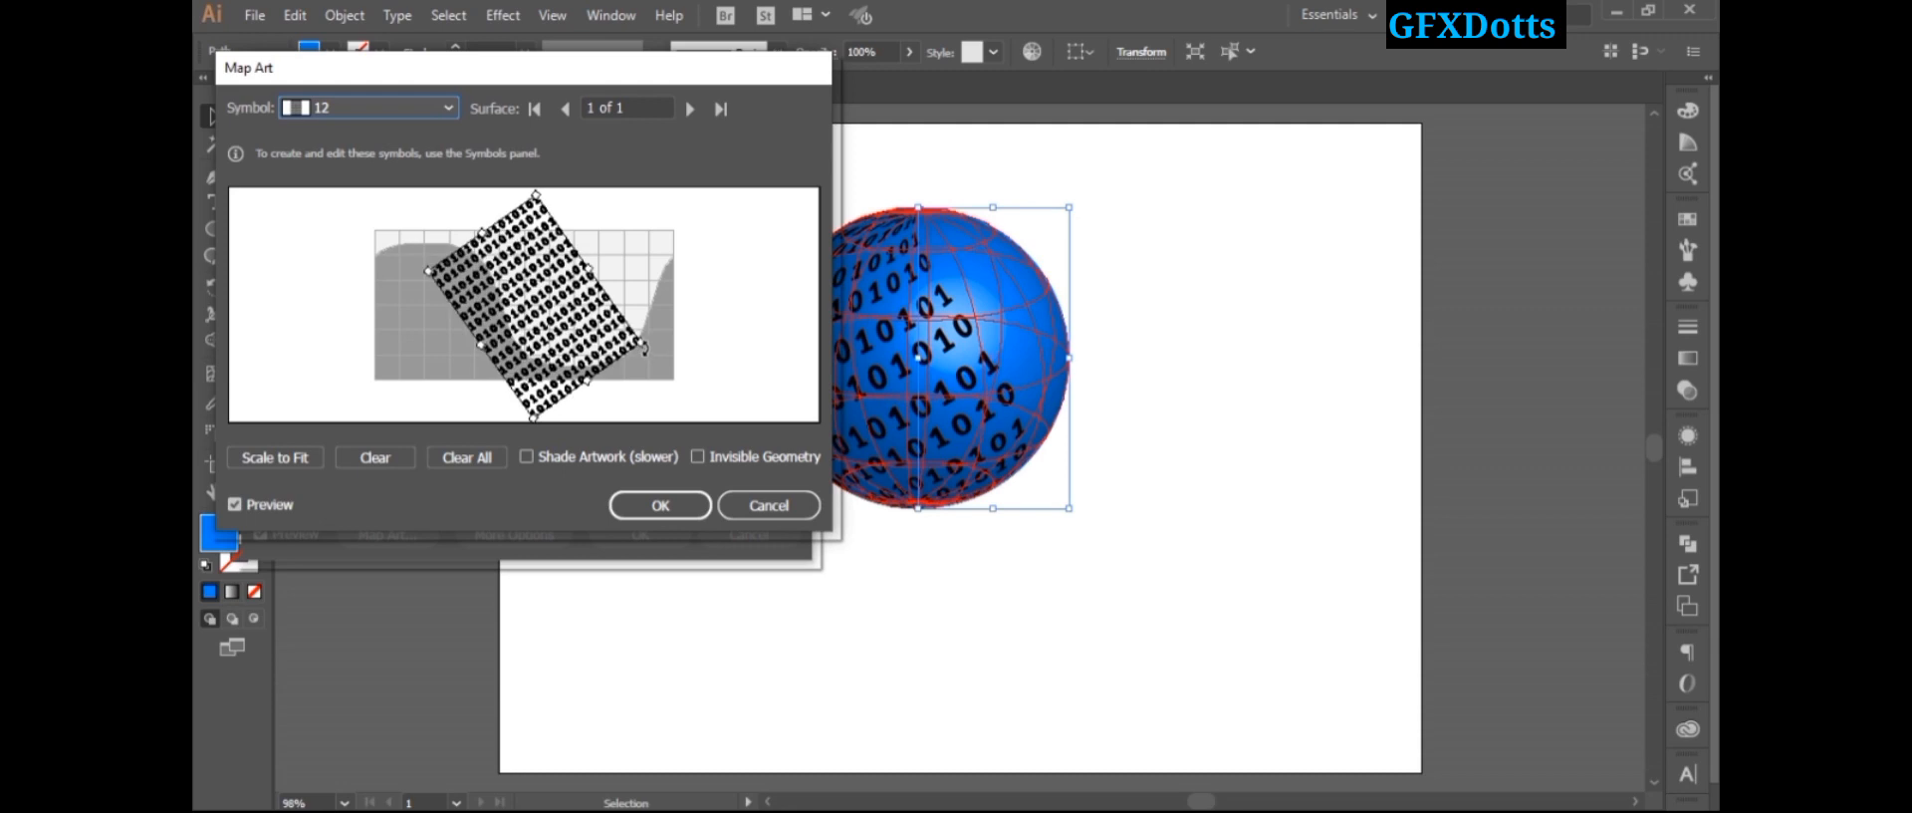
left_click_drag(538, 321, 530, 322)
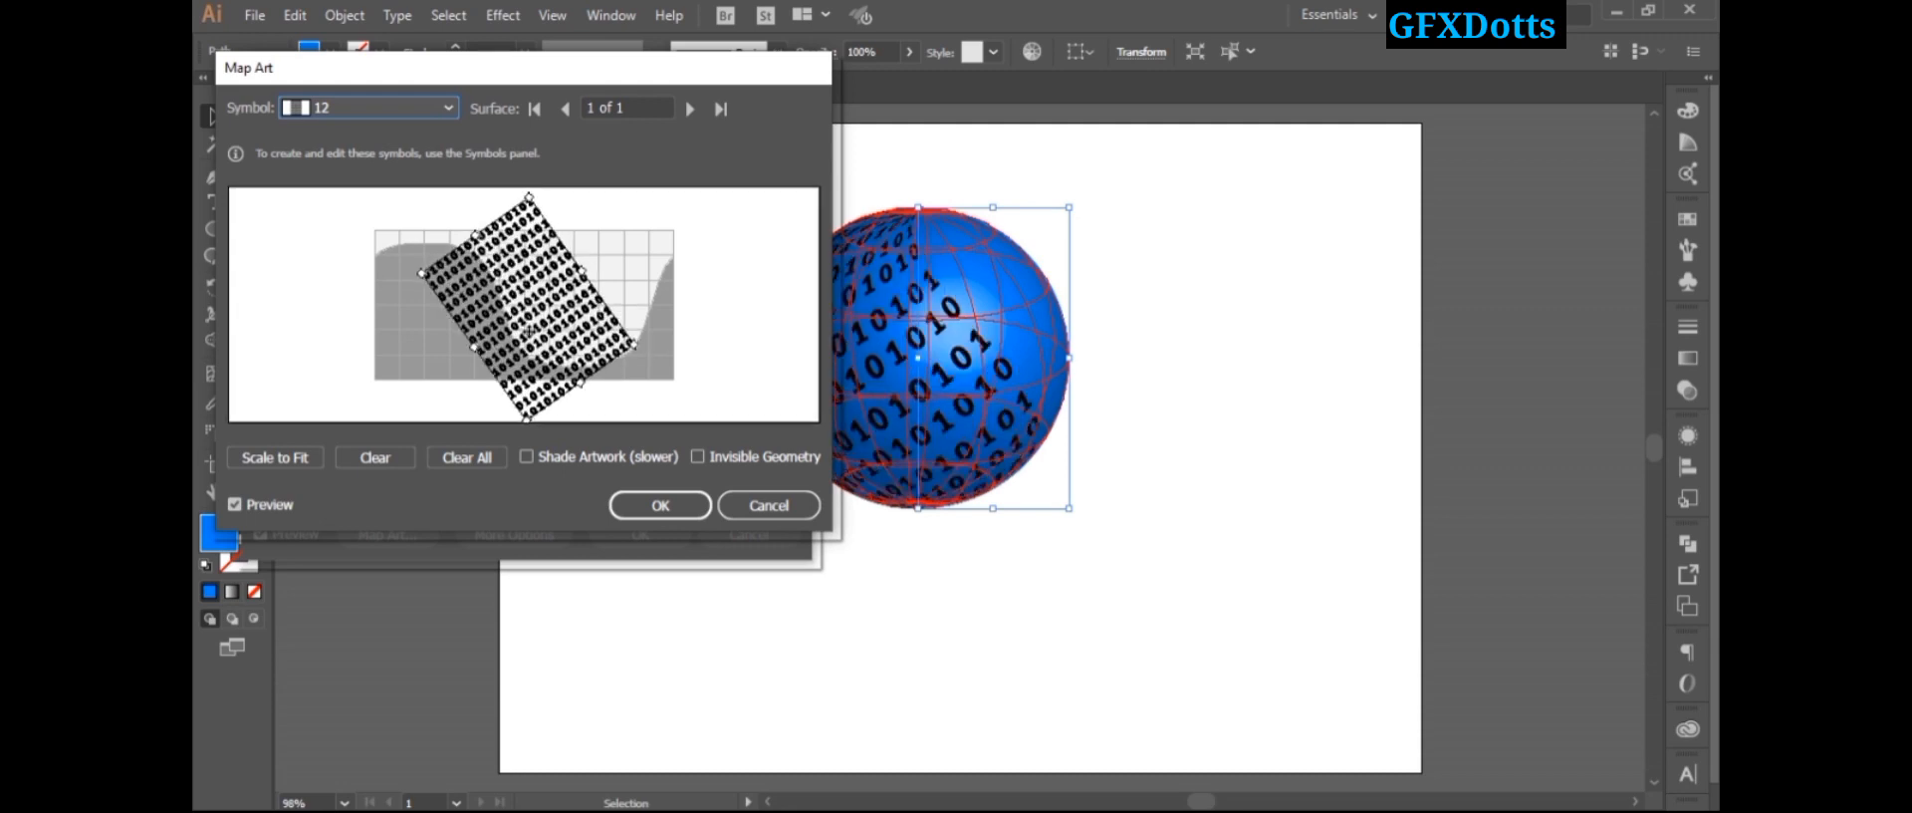
left_click_drag(649, 360, 639, 347)
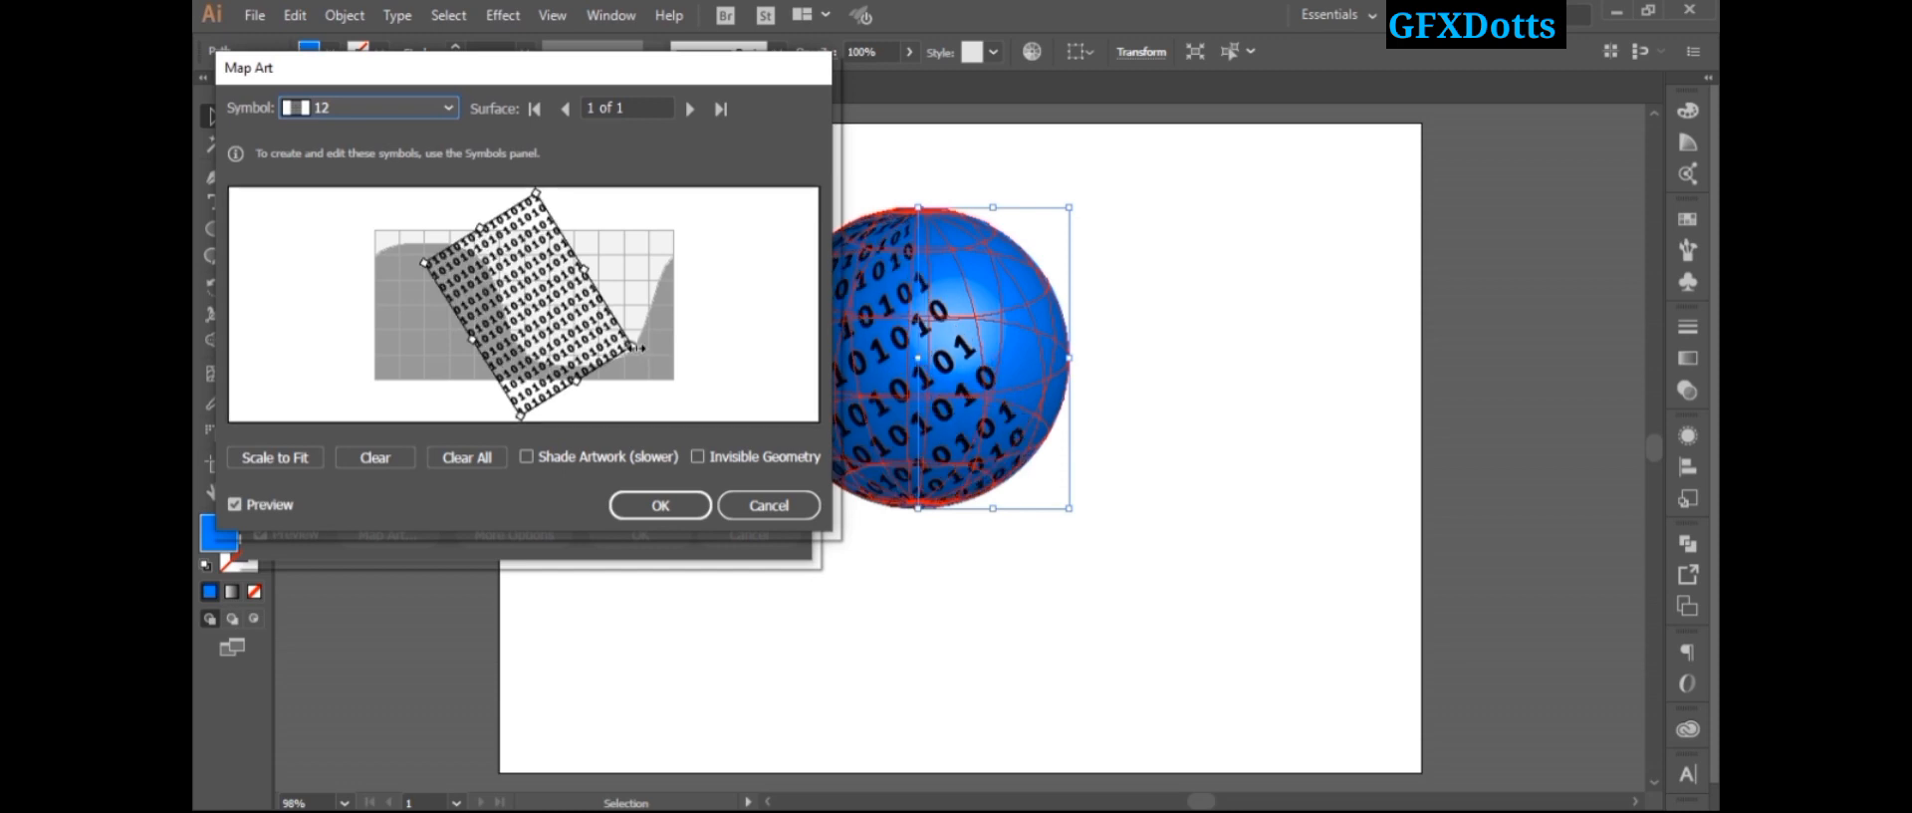
left_click(660, 505)
left_click(637, 524)
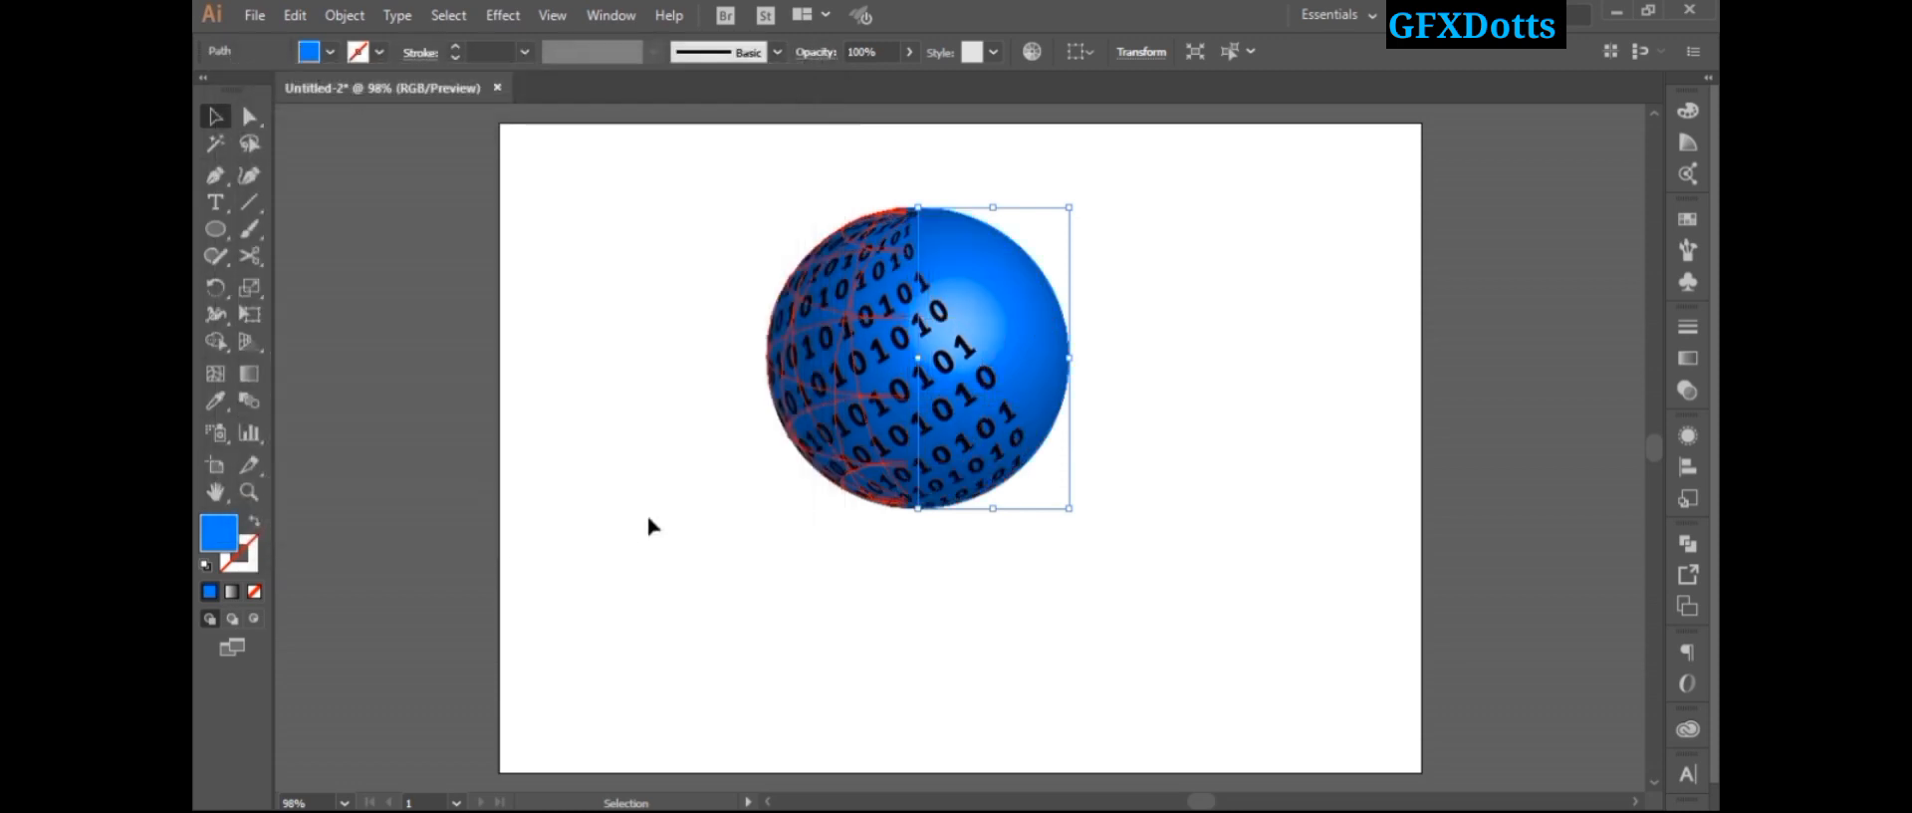
Step: Expand the appearance of the revolved sphere with the mapped digits
right_click(892, 321)
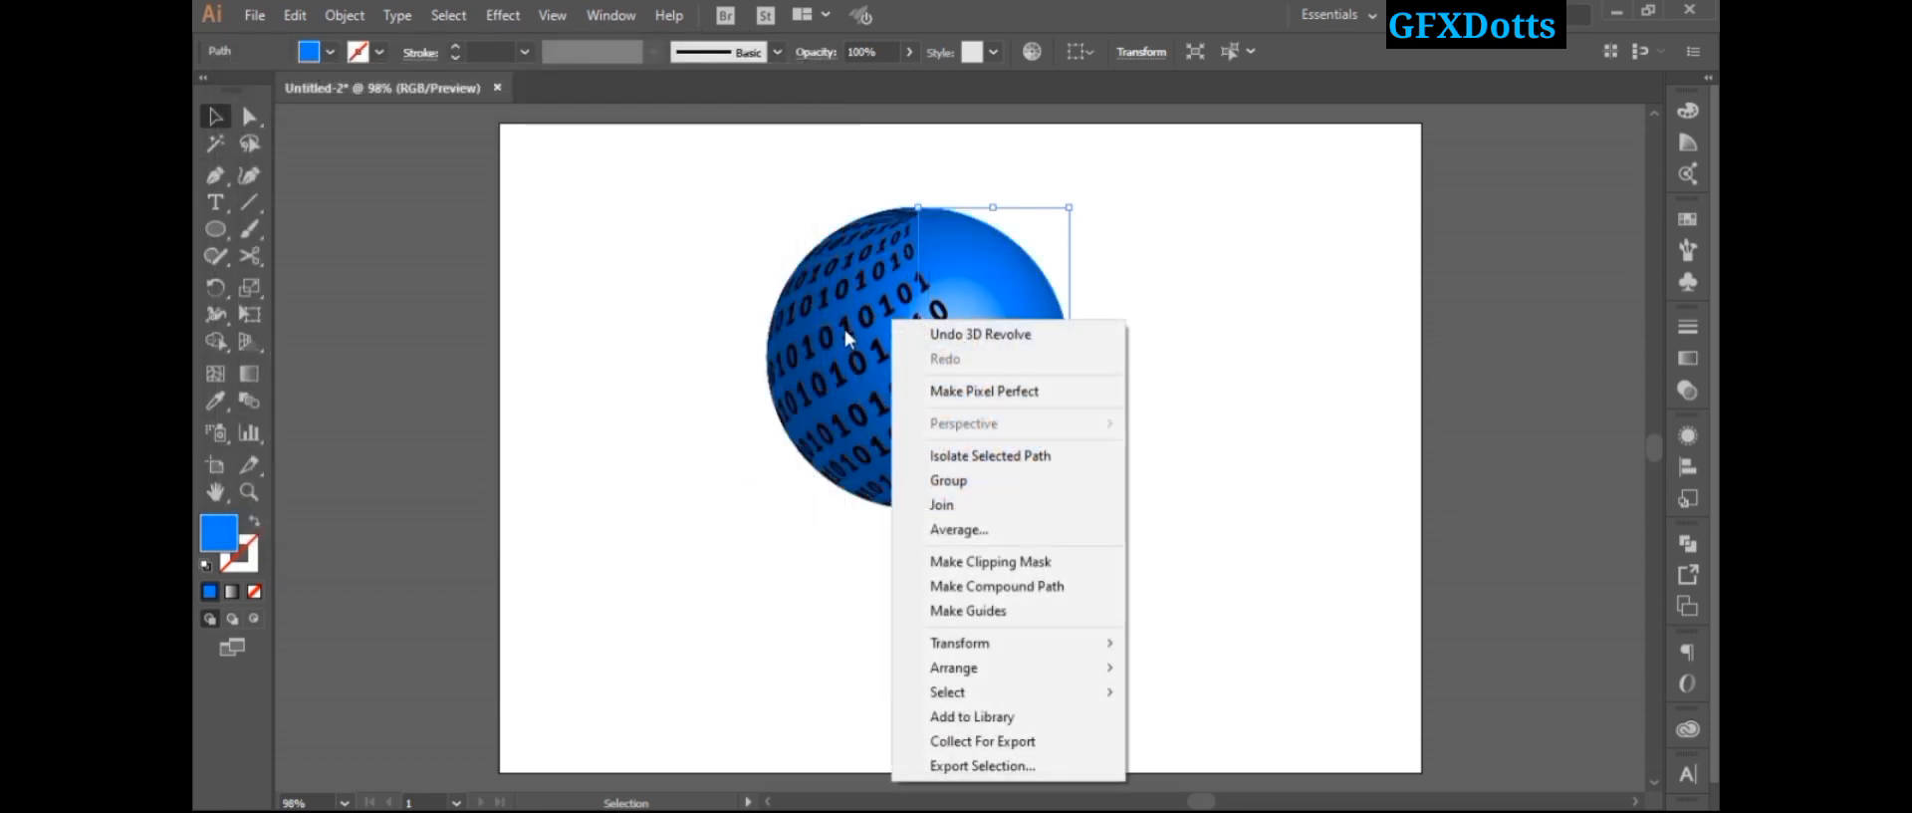
left_click(794, 206)
left_click_drag(798, 201, 1148, 503)
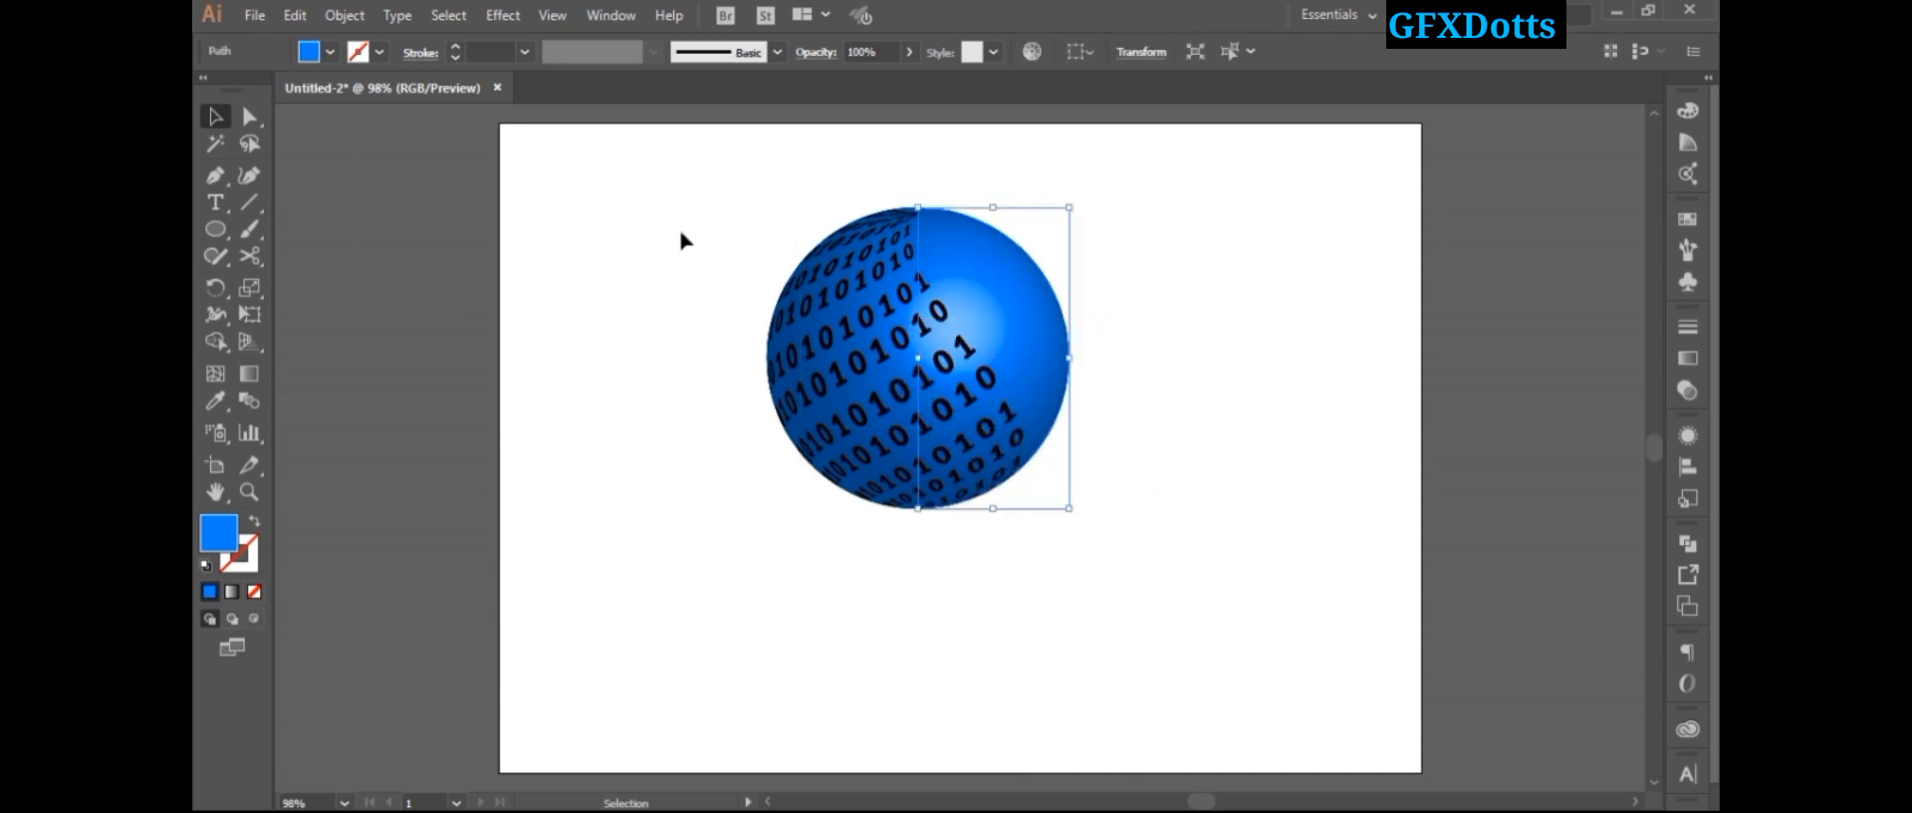
left_click(351, 18)
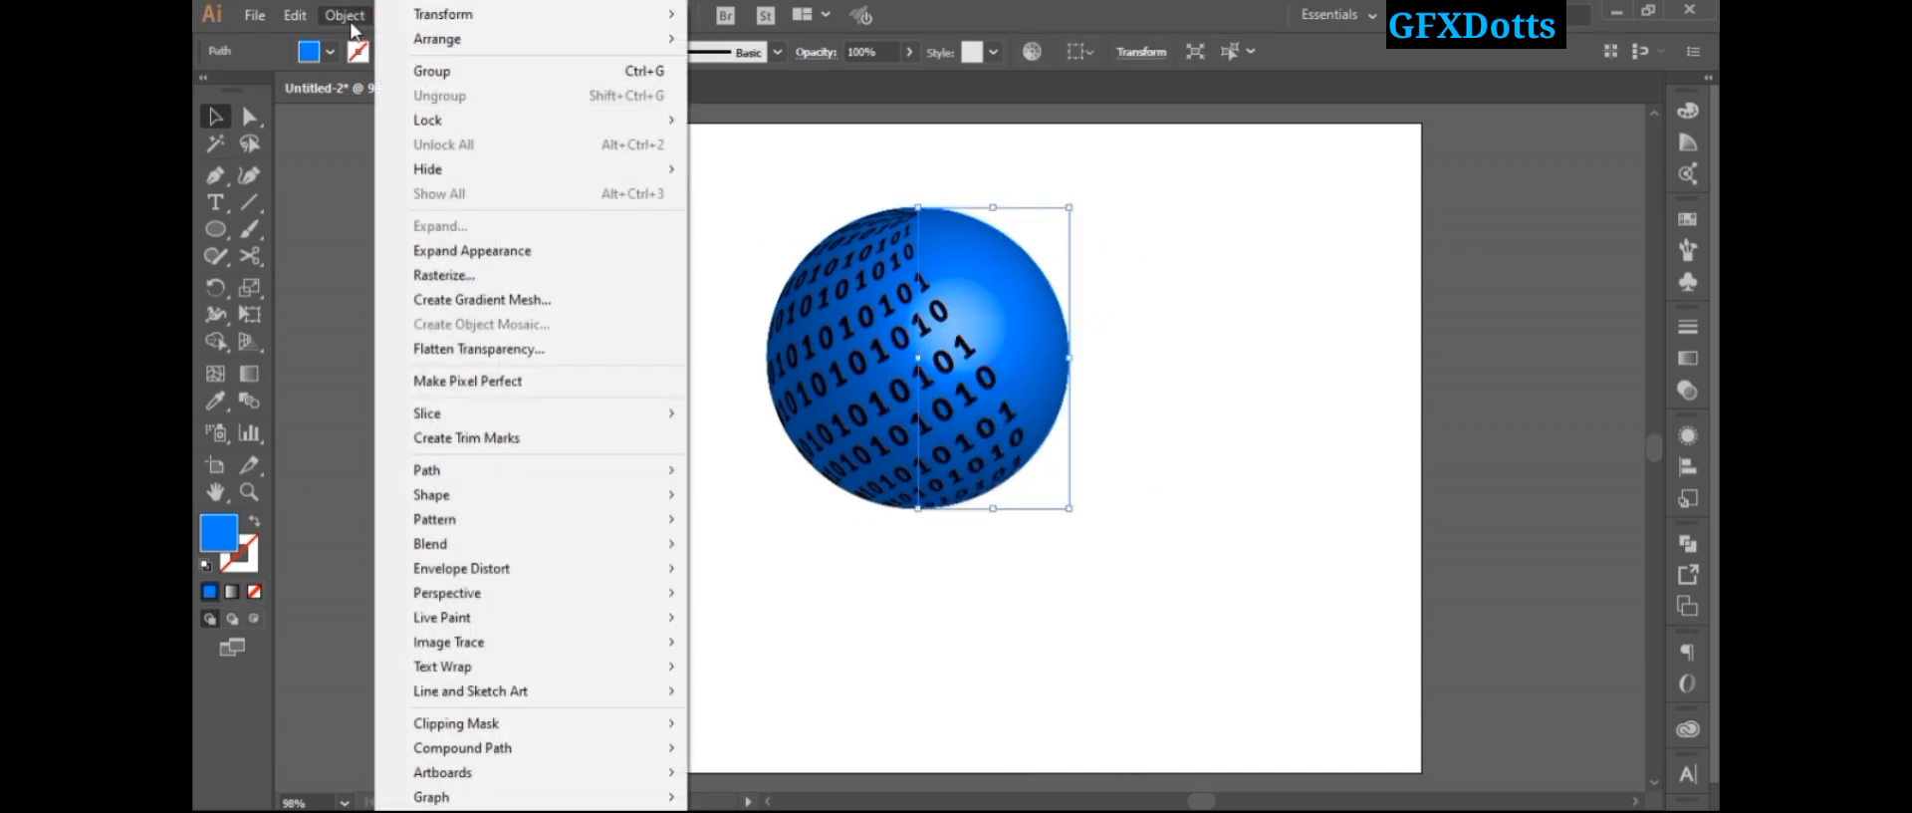
left_click(447, 252)
Step: Ungroup the expanded sphere artwork and release its clipping mask
right_click(861, 323)
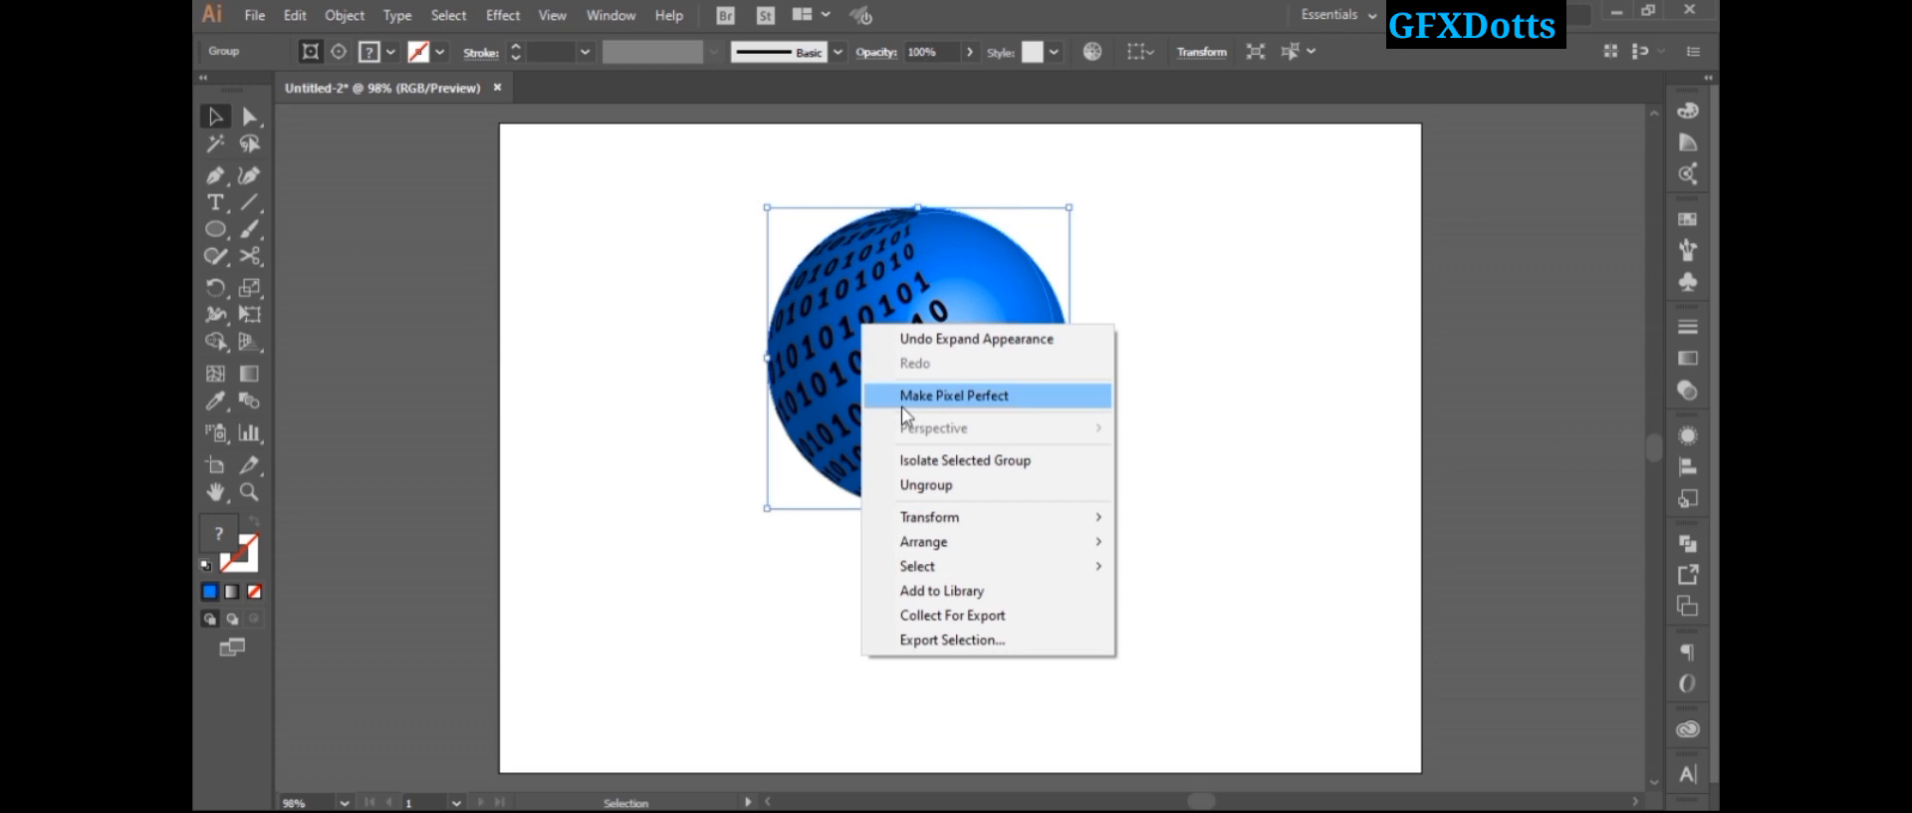
left_click(905, 488)
right_click(883, 324)
left_click(927, 485)
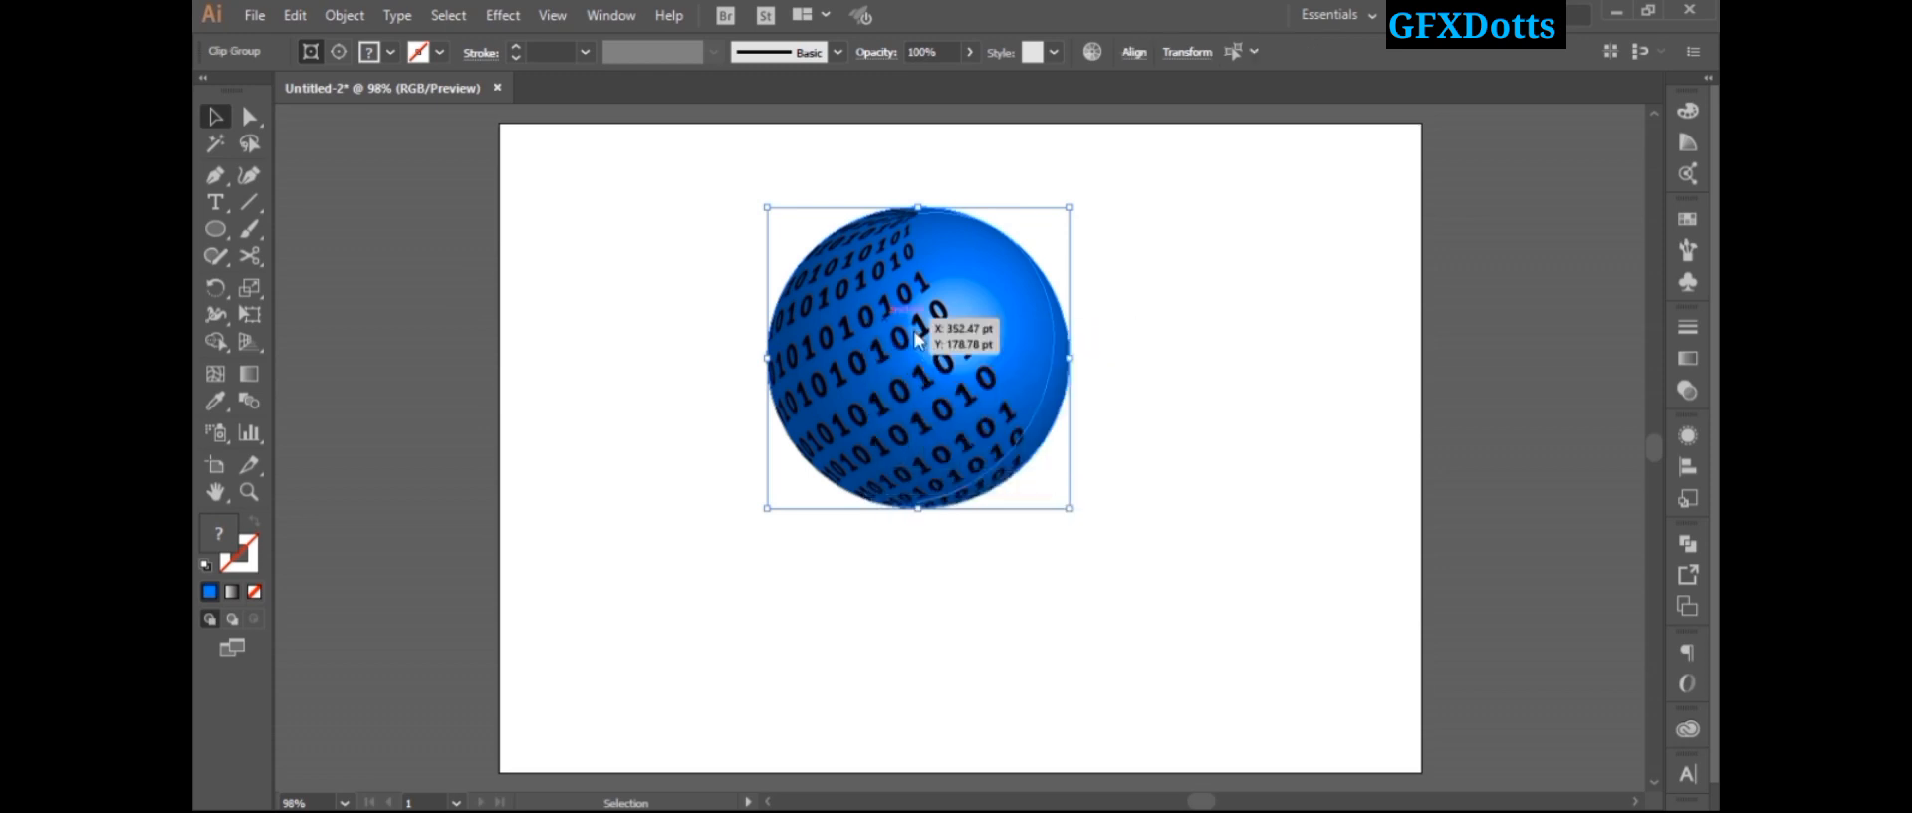
right_click(916, 338)
left_click(1006, 464)
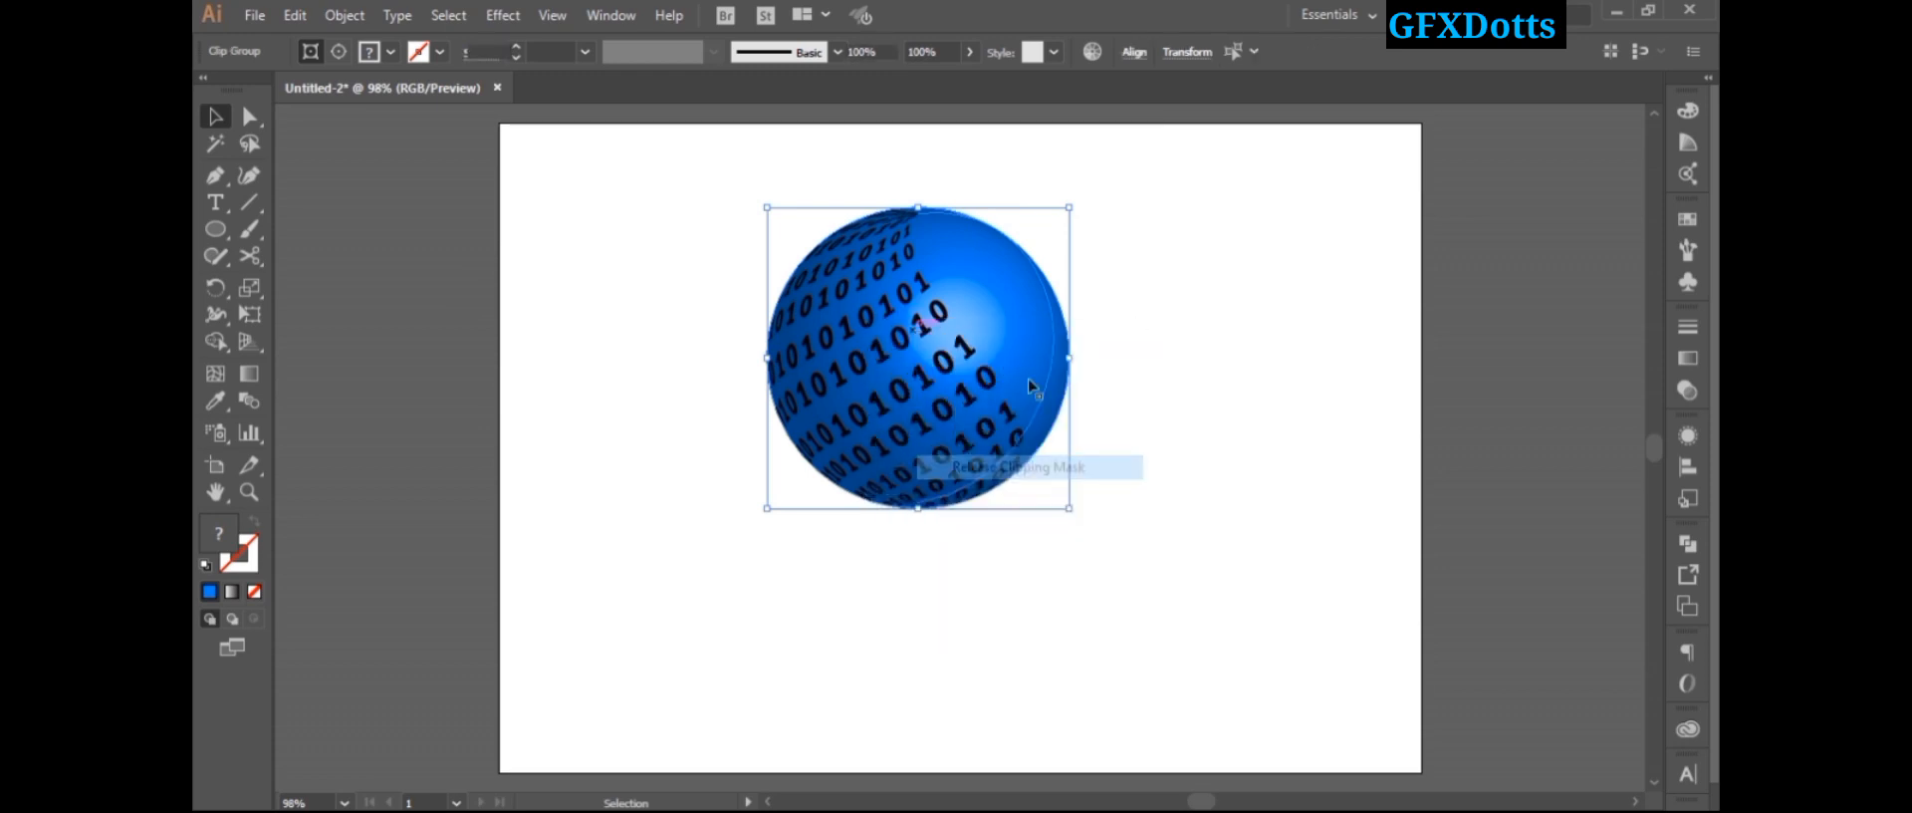
Step: Delete the blue sphere from behind the binary digits and move the digits group back onto the upper middle of the artboard
left_click(1129, 307)
left_click(881, 361)
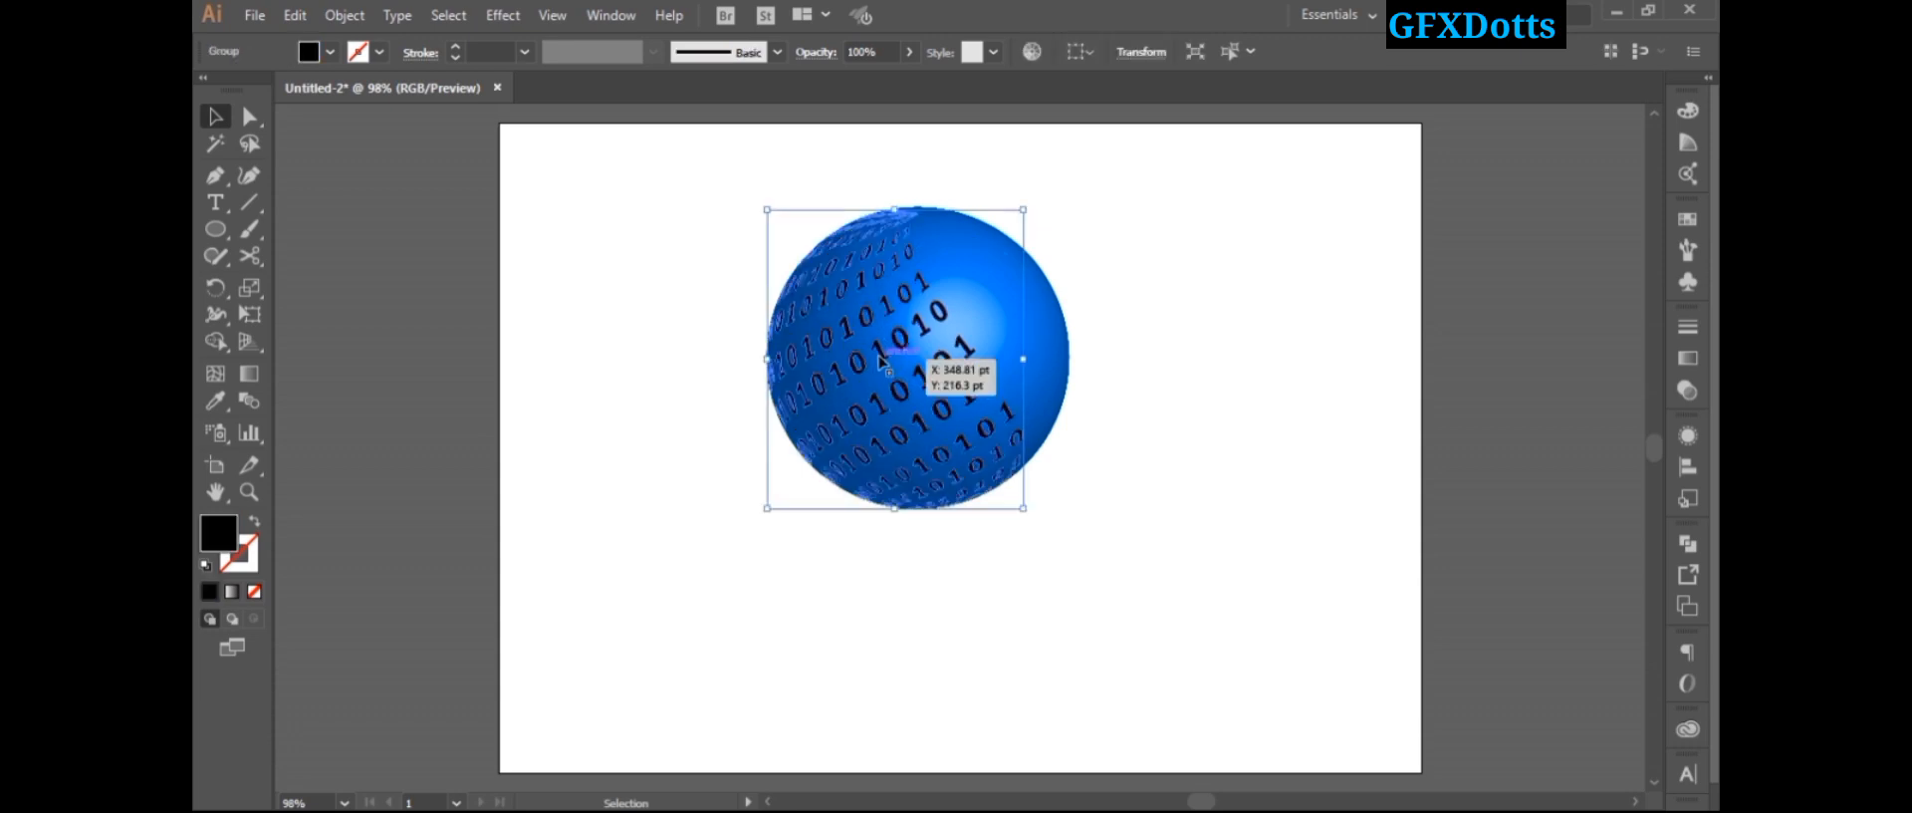
left_click_drag(881, 360, 530, 305)
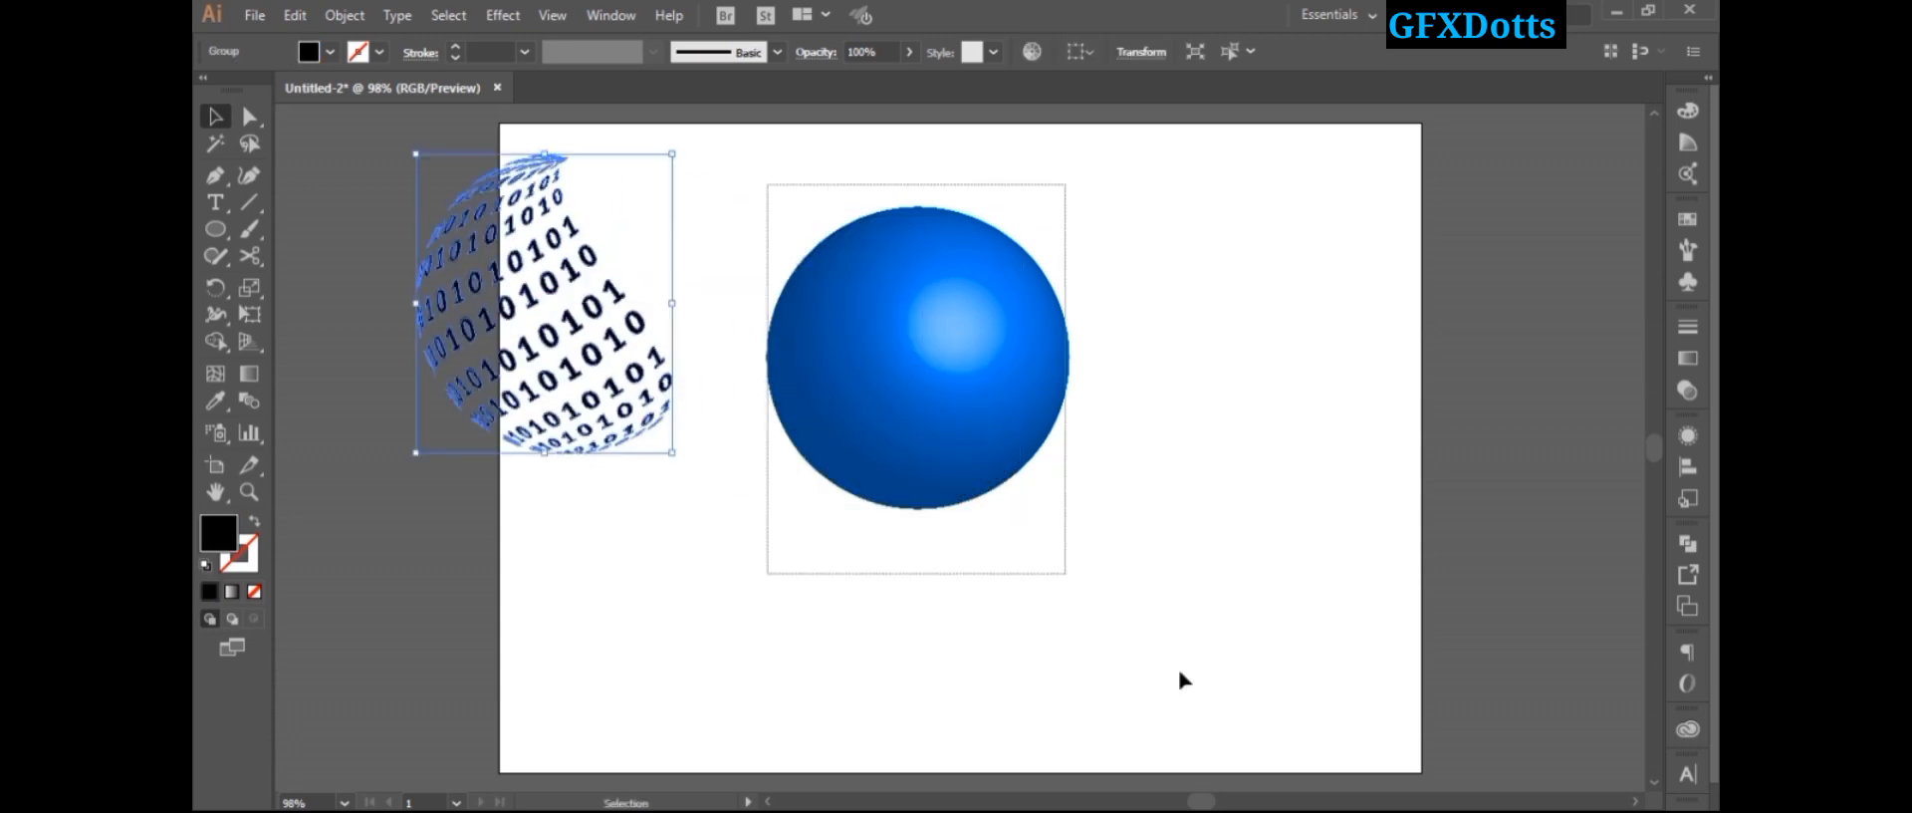
left_click_drag(1179, 677, 1056, 478)
key("Delete")
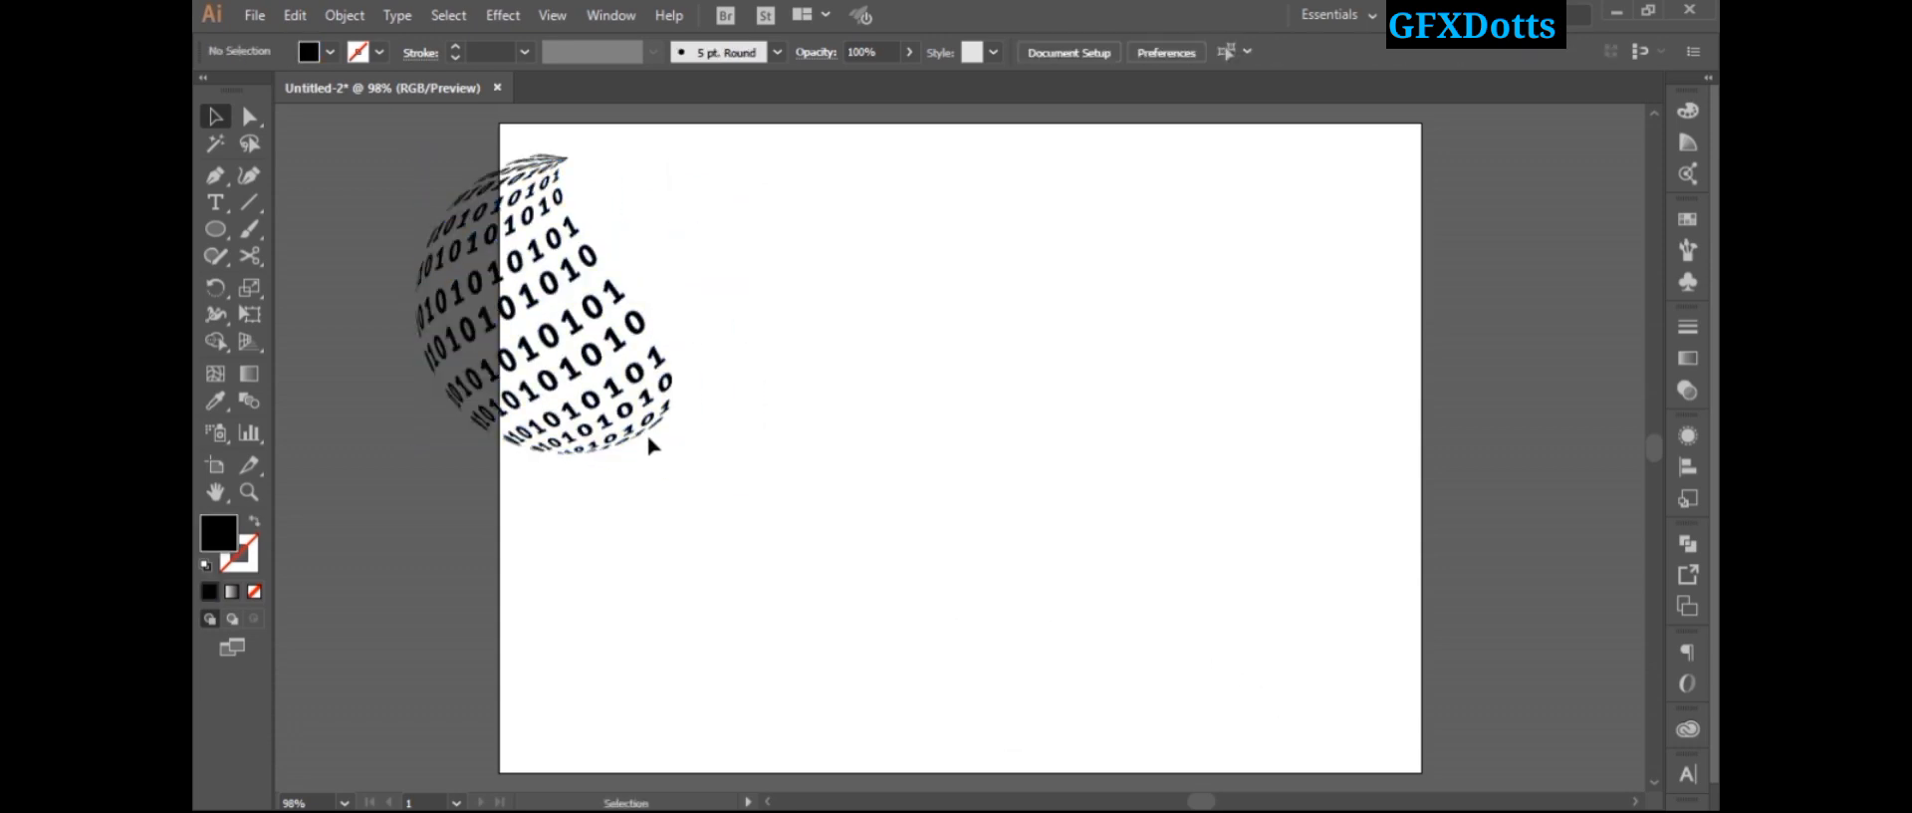
left_click_drag(648, 439, 979, 476)
left_click(1073, 505)
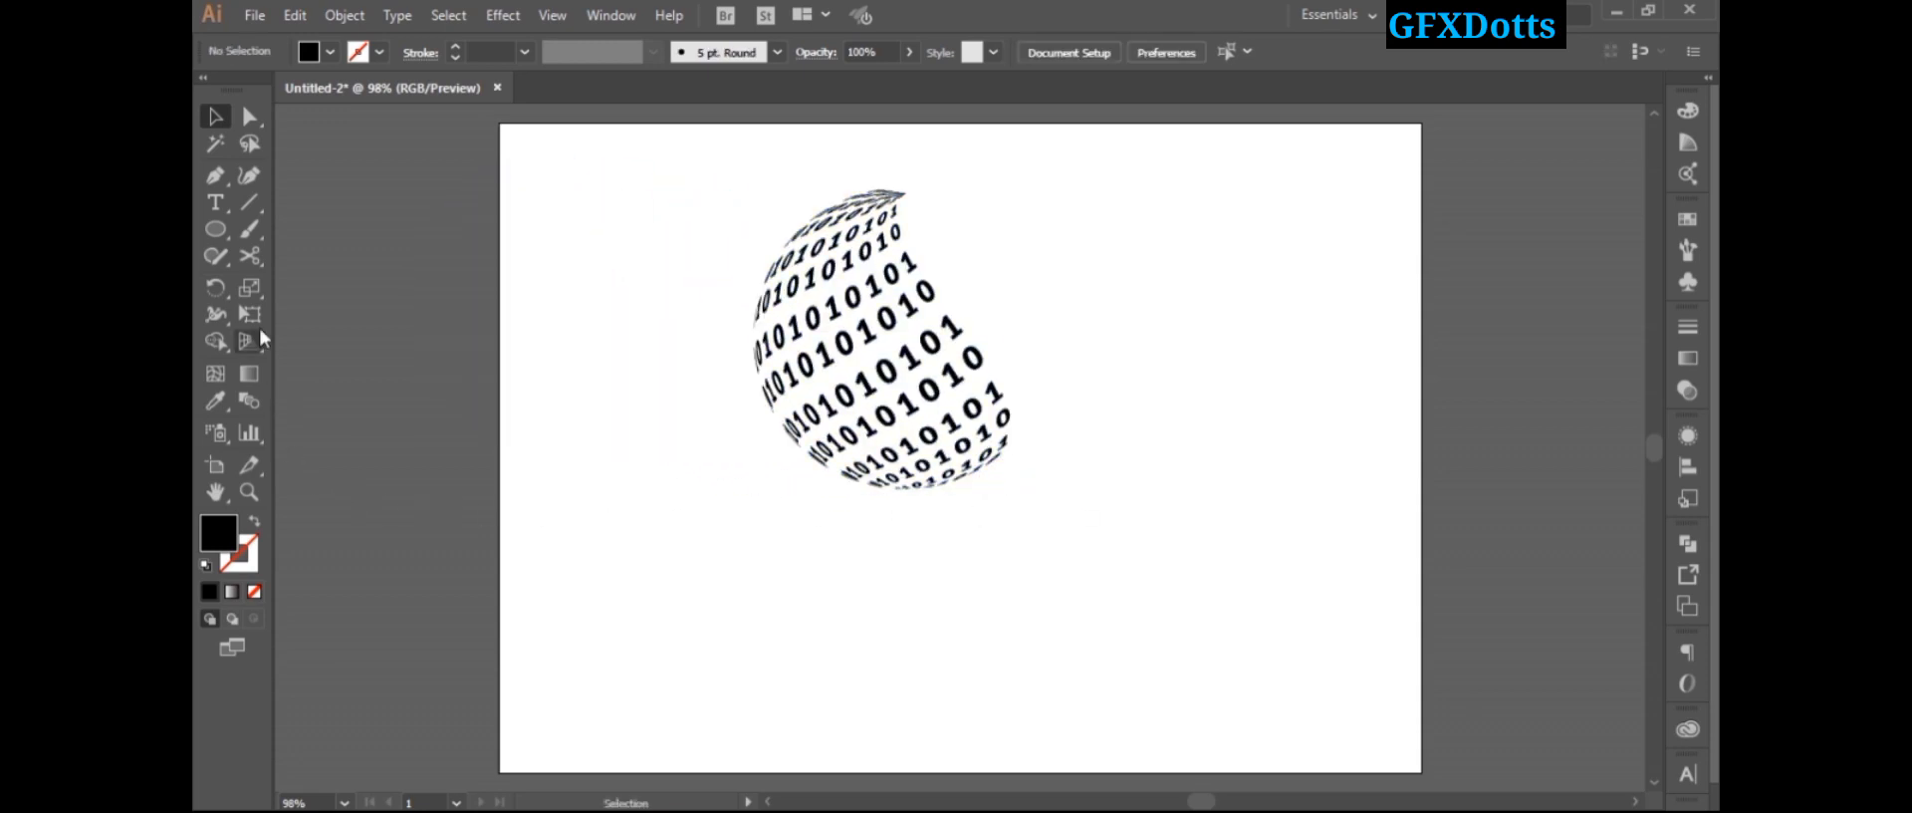
Step: Draw a circle about 110 pt in diameter below the digits and fill it with a black-to-white radial gradient
left_click(221, 235)
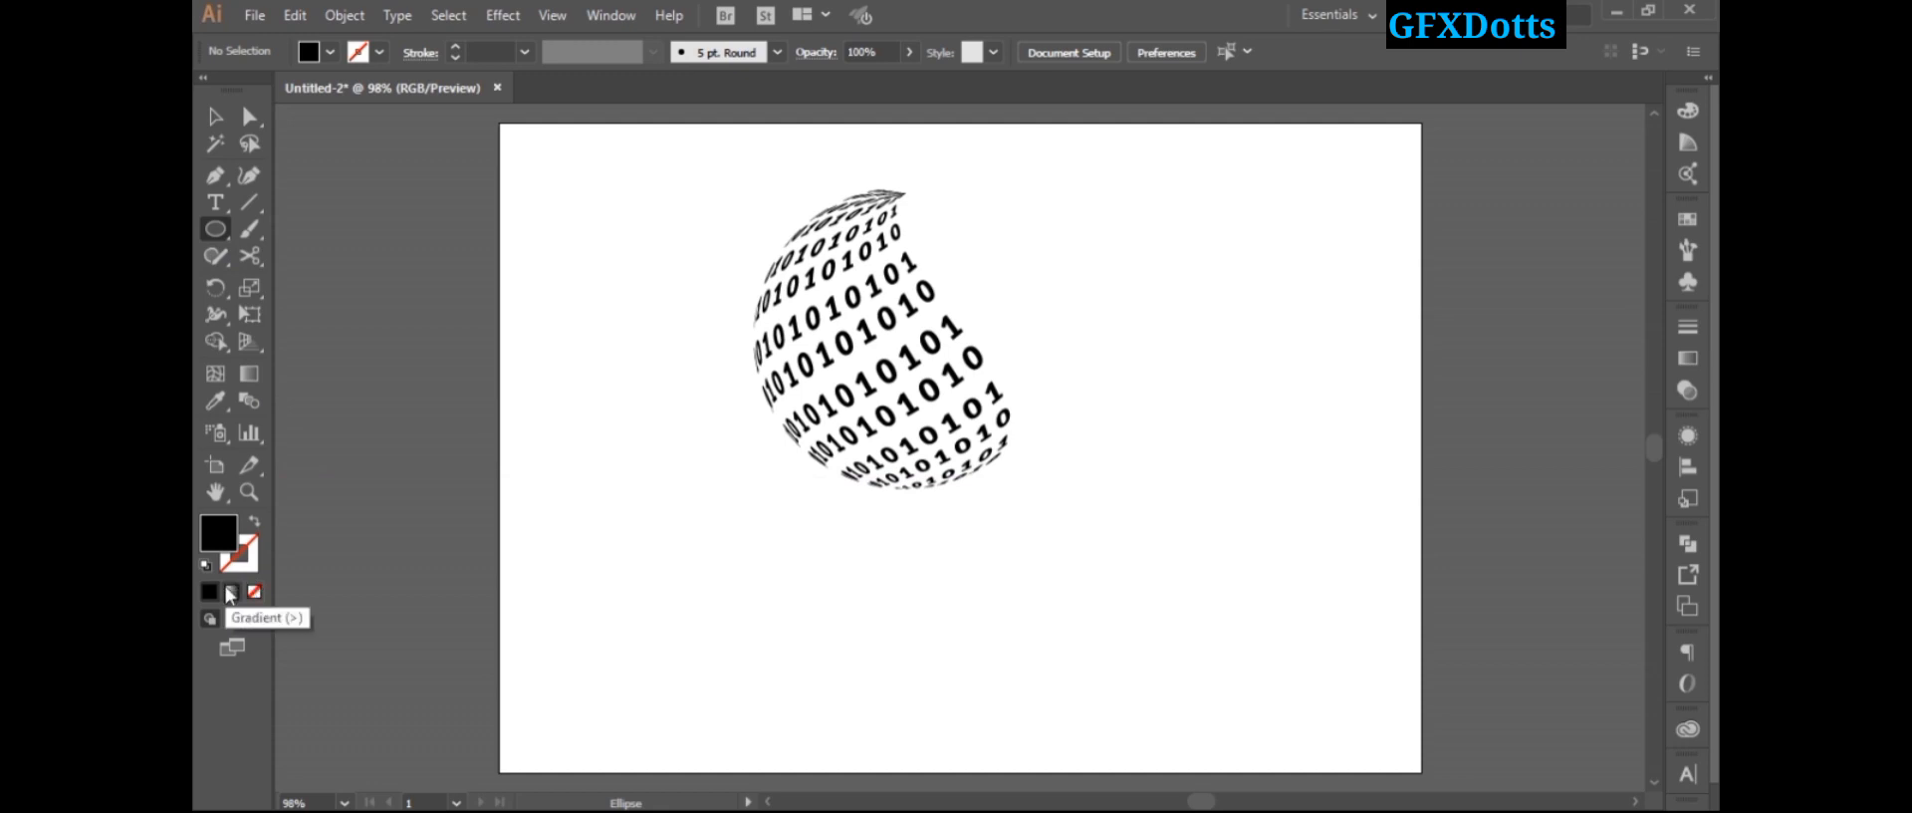
left_click_drag(913, 595, 971, 631)
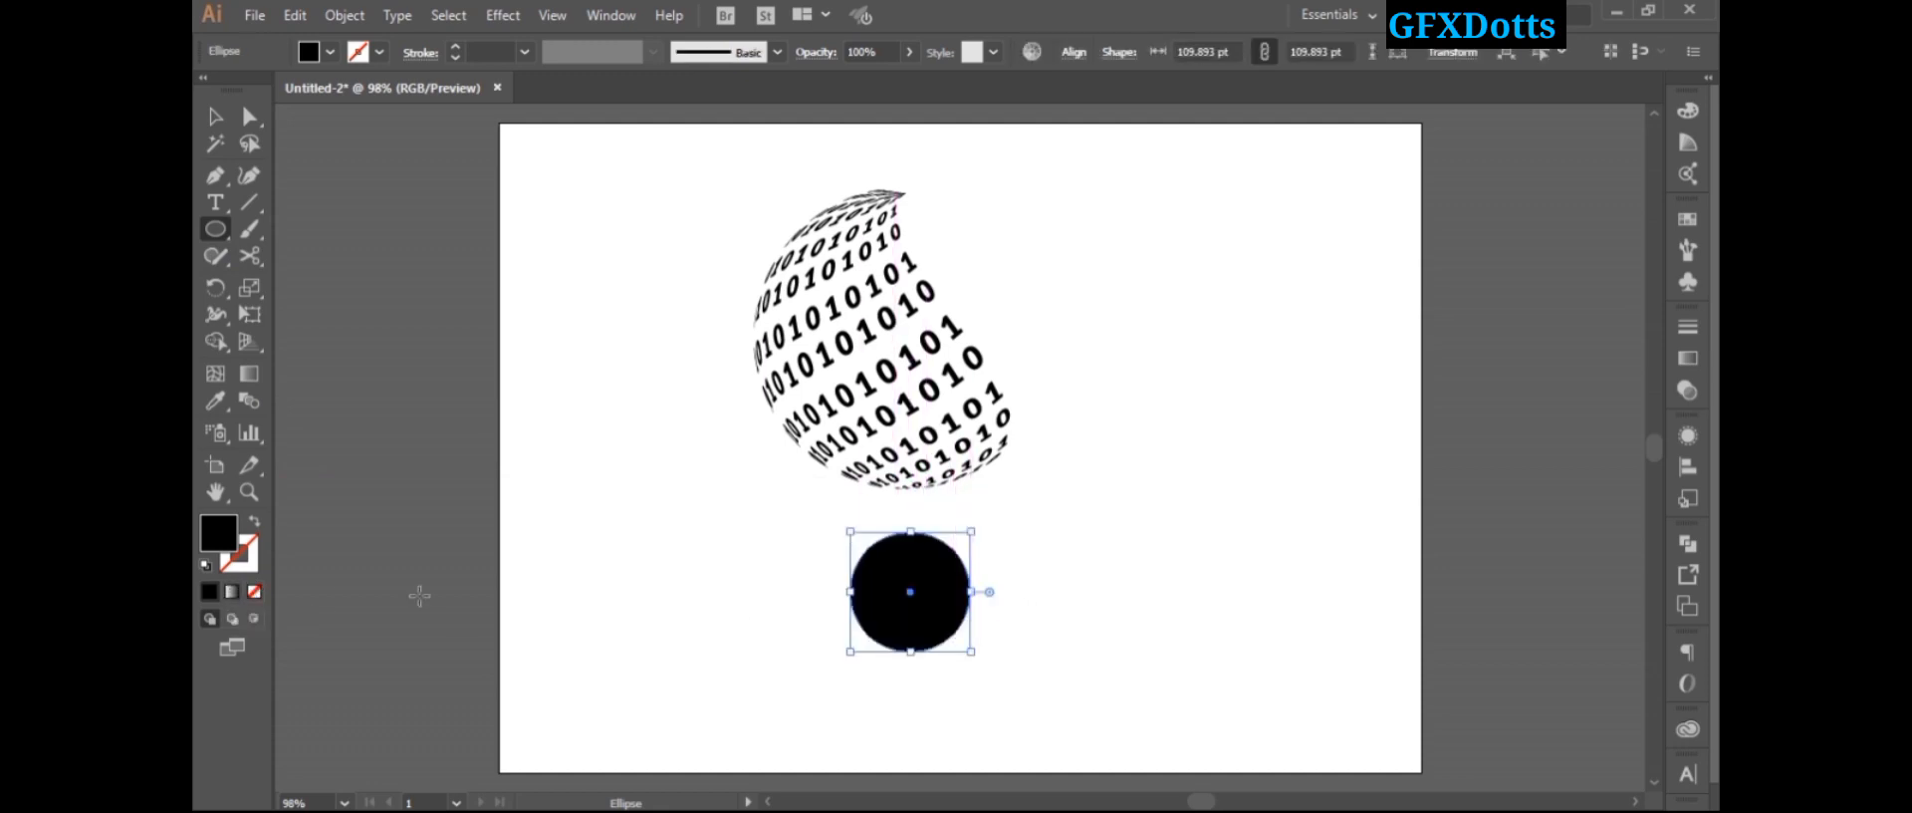
left_click(235, 592)
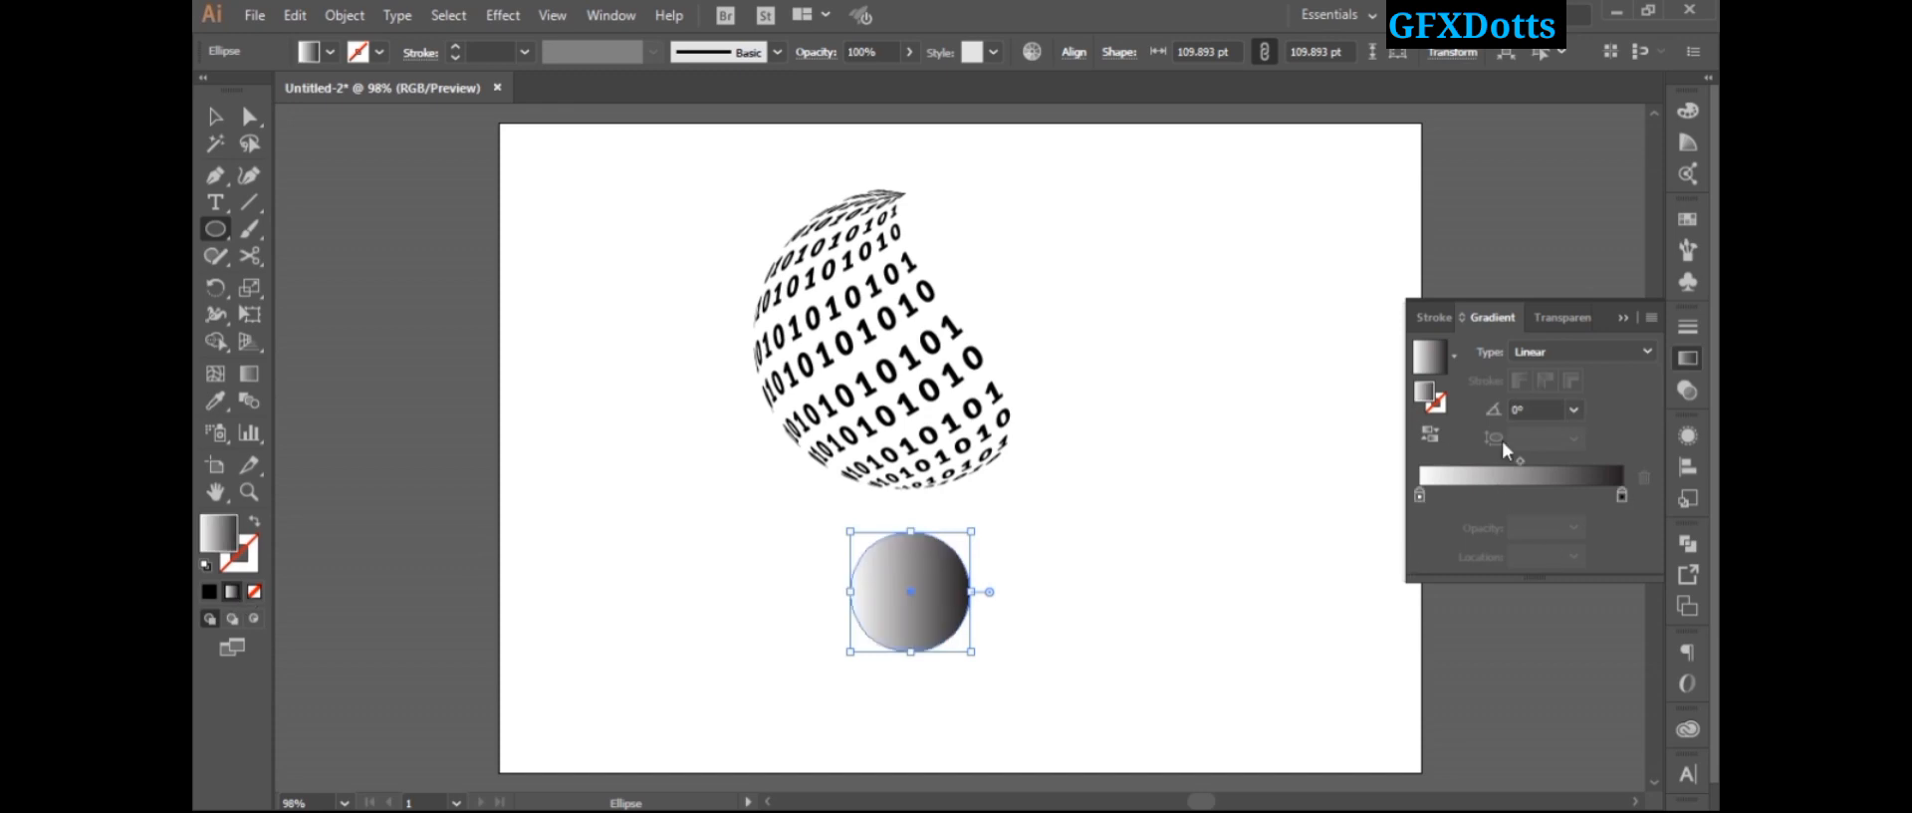
left_click(1561, 348)
left_click(1555, 402)
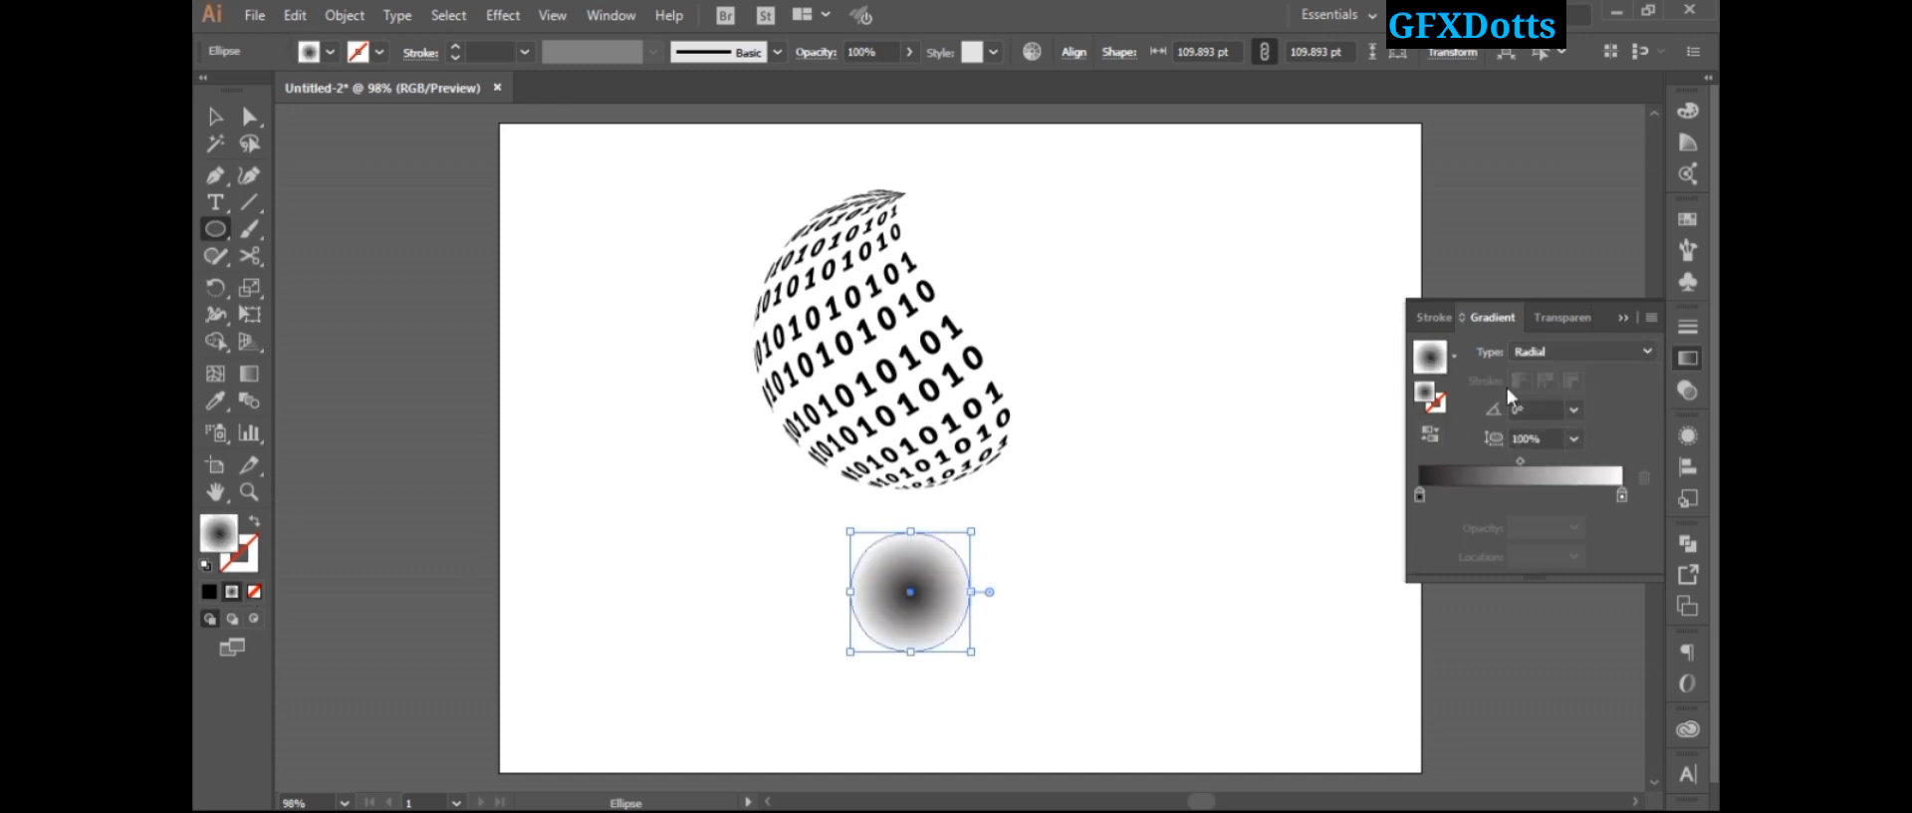
left_click(1623, 319)
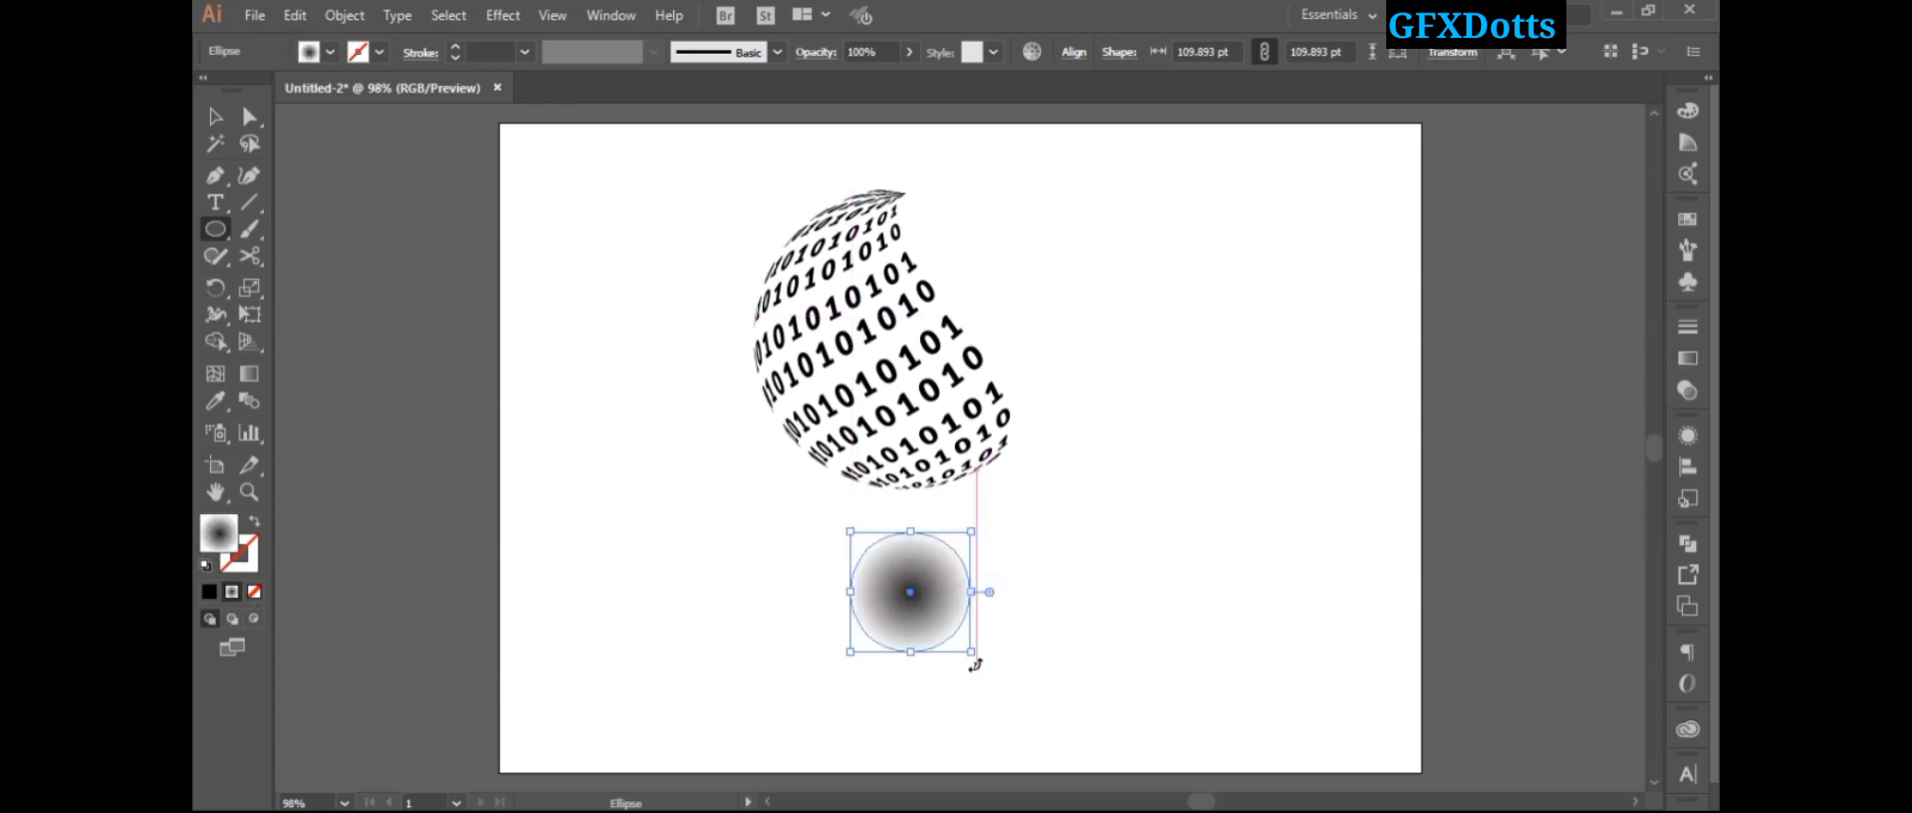
Step: Flatten the gradient circle to about 177 x 26 pt, place it under the digit sphere as a shadow and arrange it behind the digits
left_click_drag(971, 652, 933, 488)
right_click(933, 488)
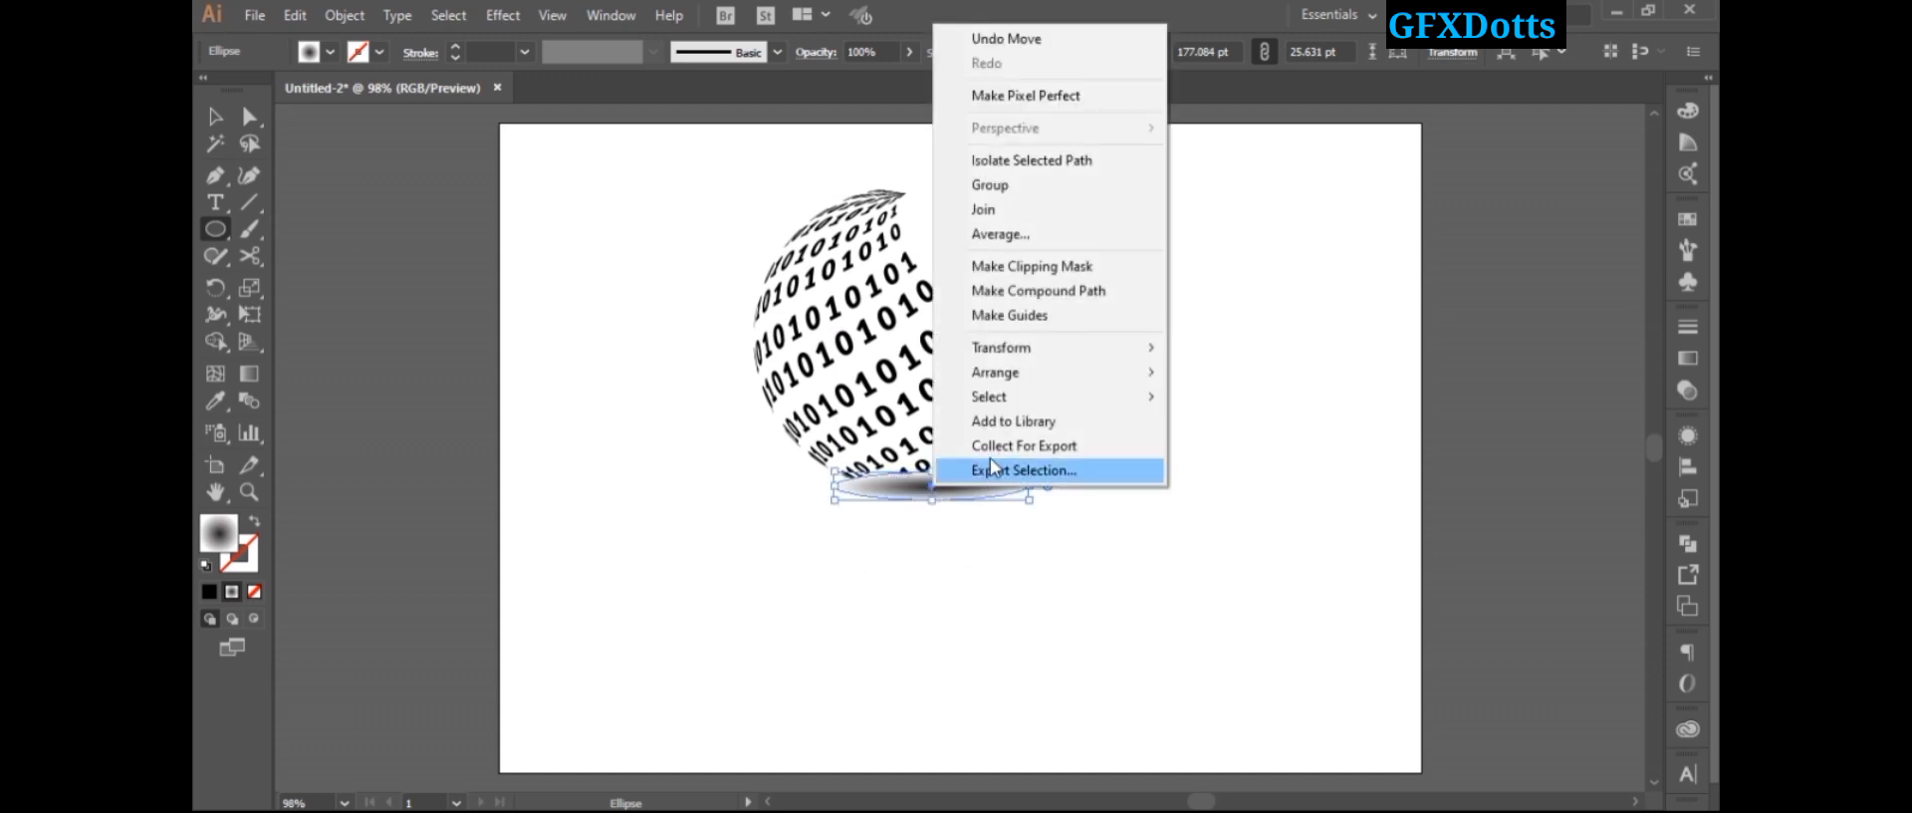
mouse_move(1096, 372)
left_click(1306, 423)
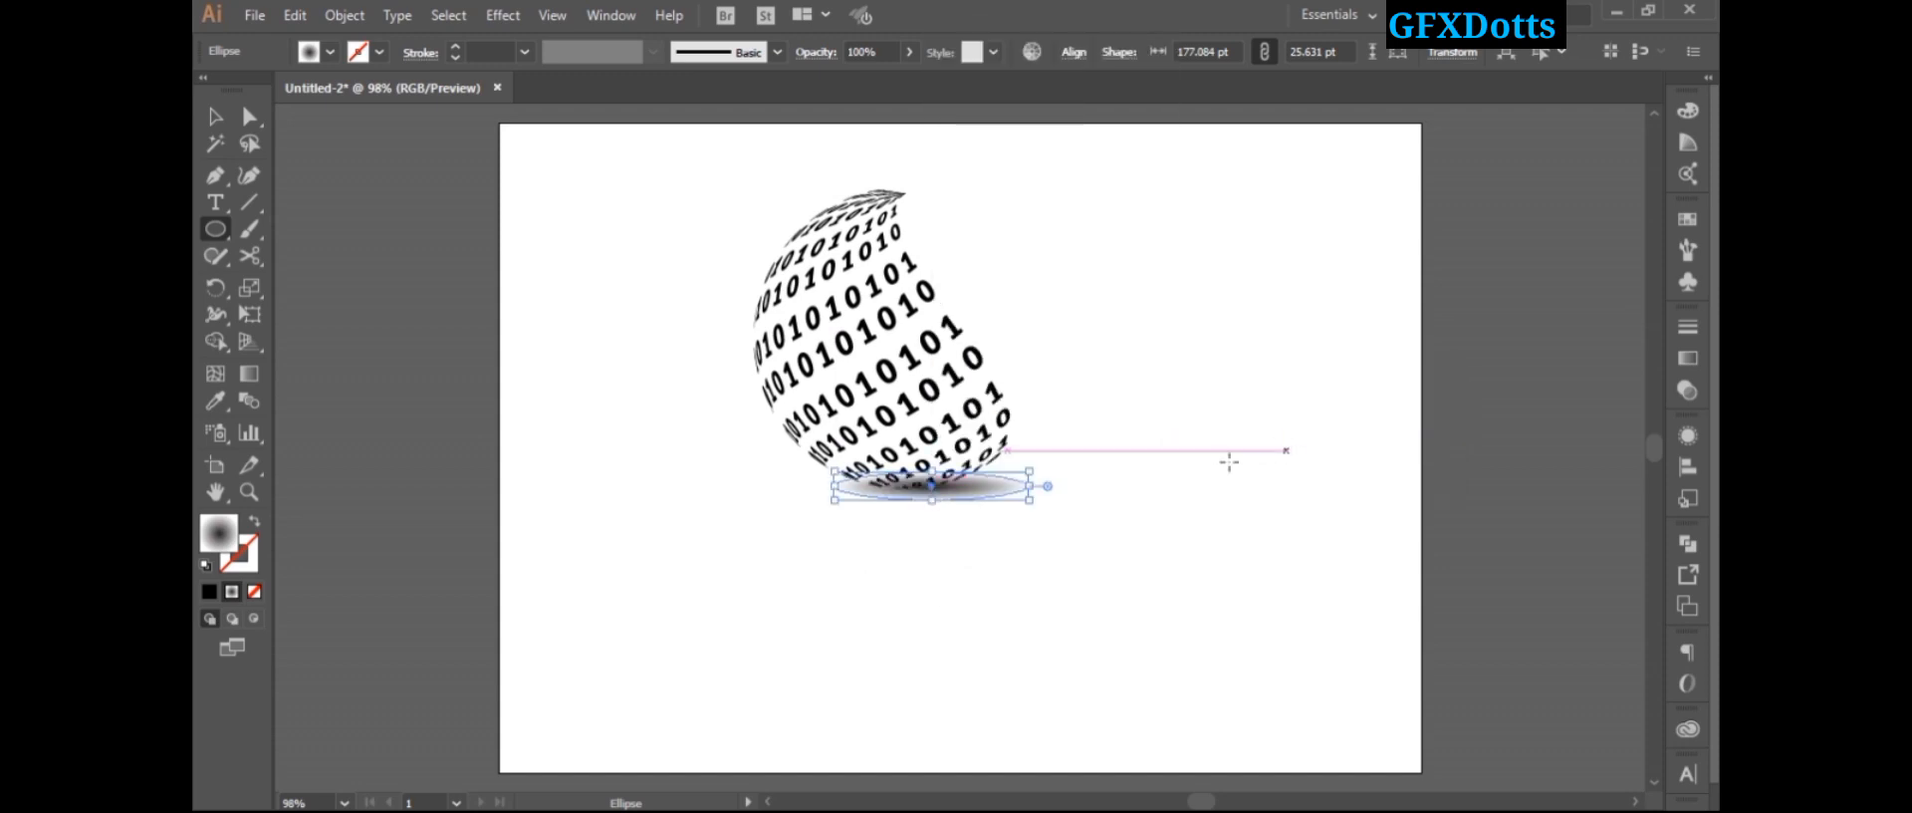
Step: Set the shadow ellipse's opacity to 74% and its blending mode to Multiply
left_click(1687, 390)
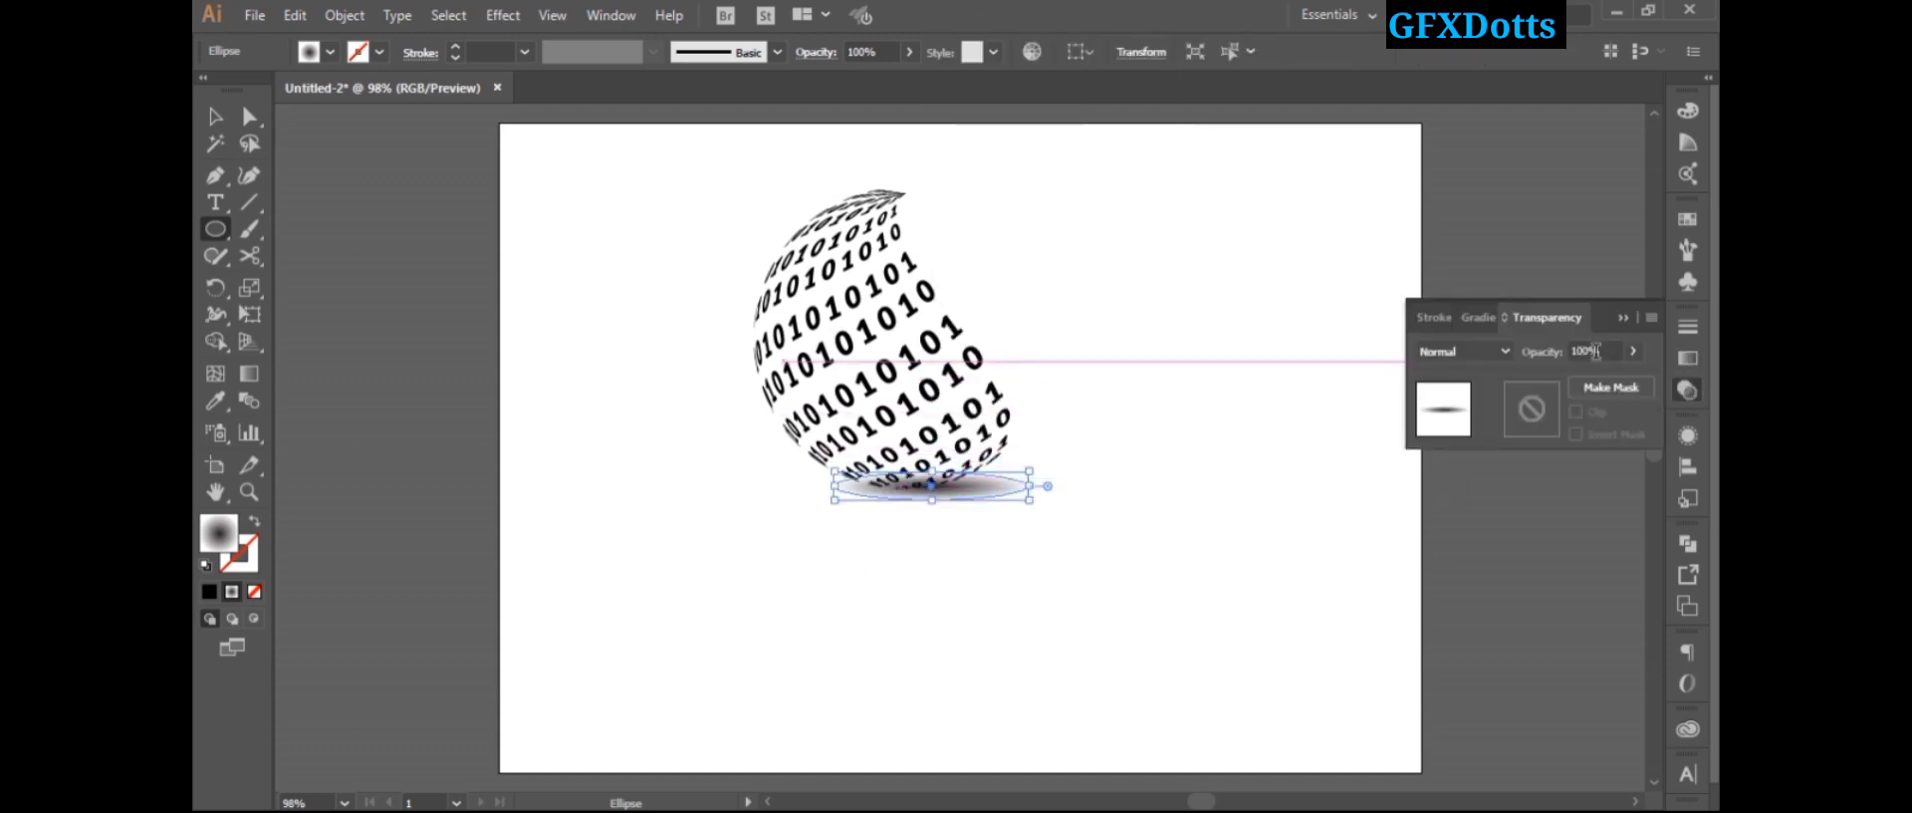
left_click(1631, 354)
left_click(1484, 351)
left_click(1464, 423)
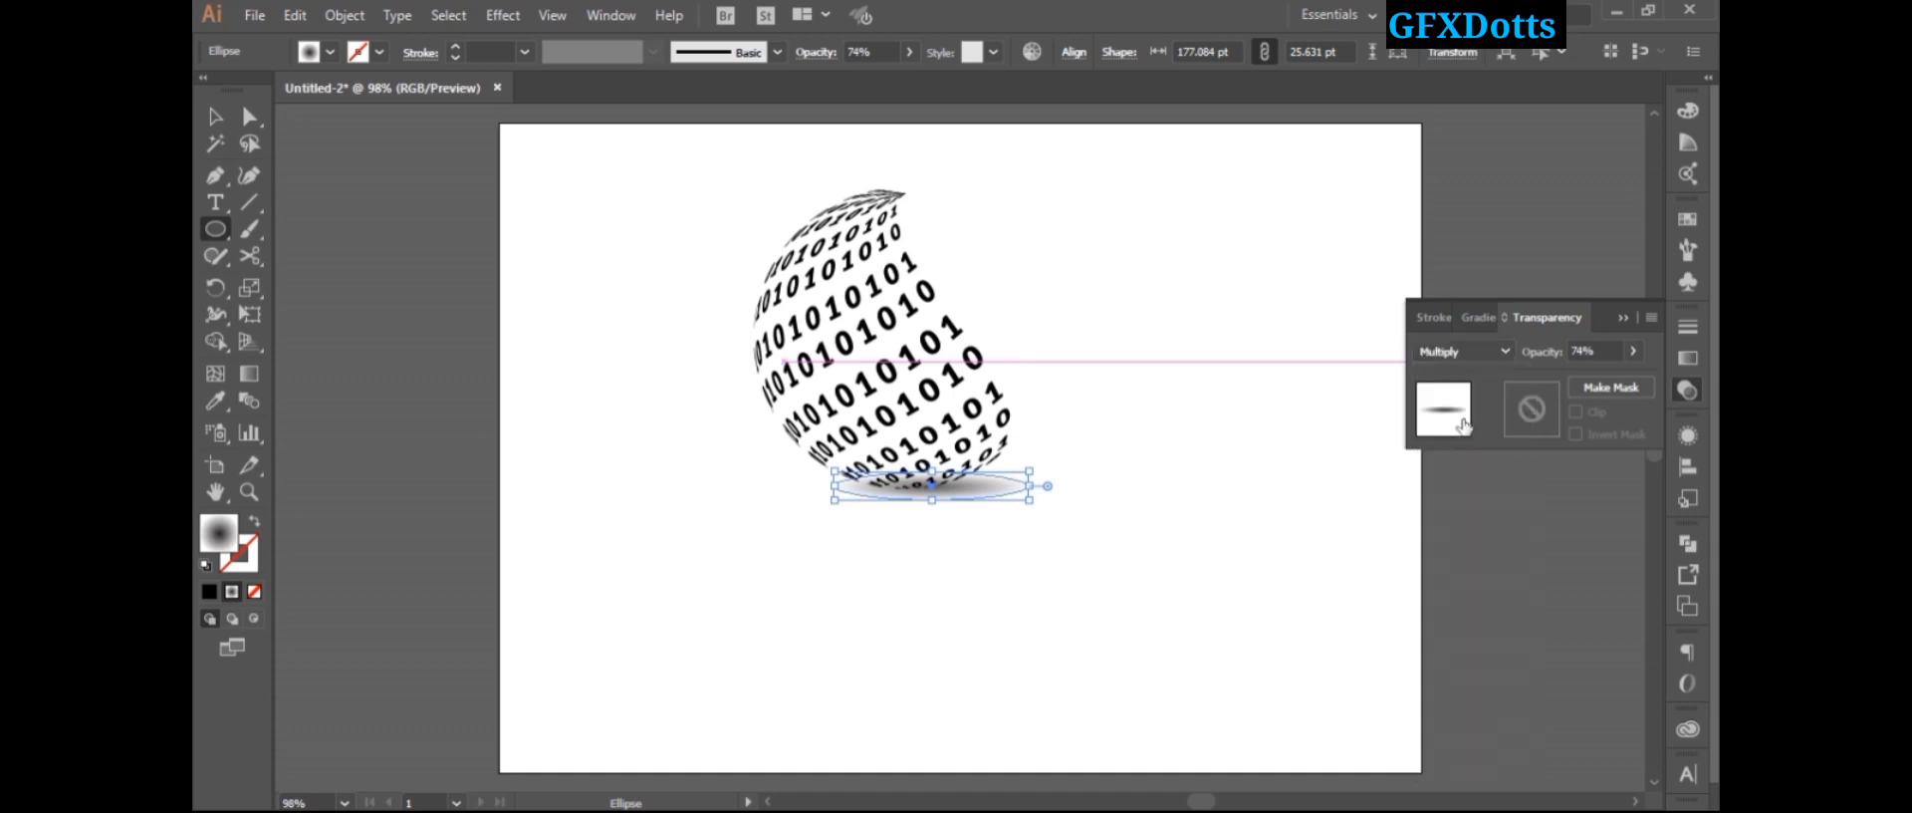
left_click(1624, 318)
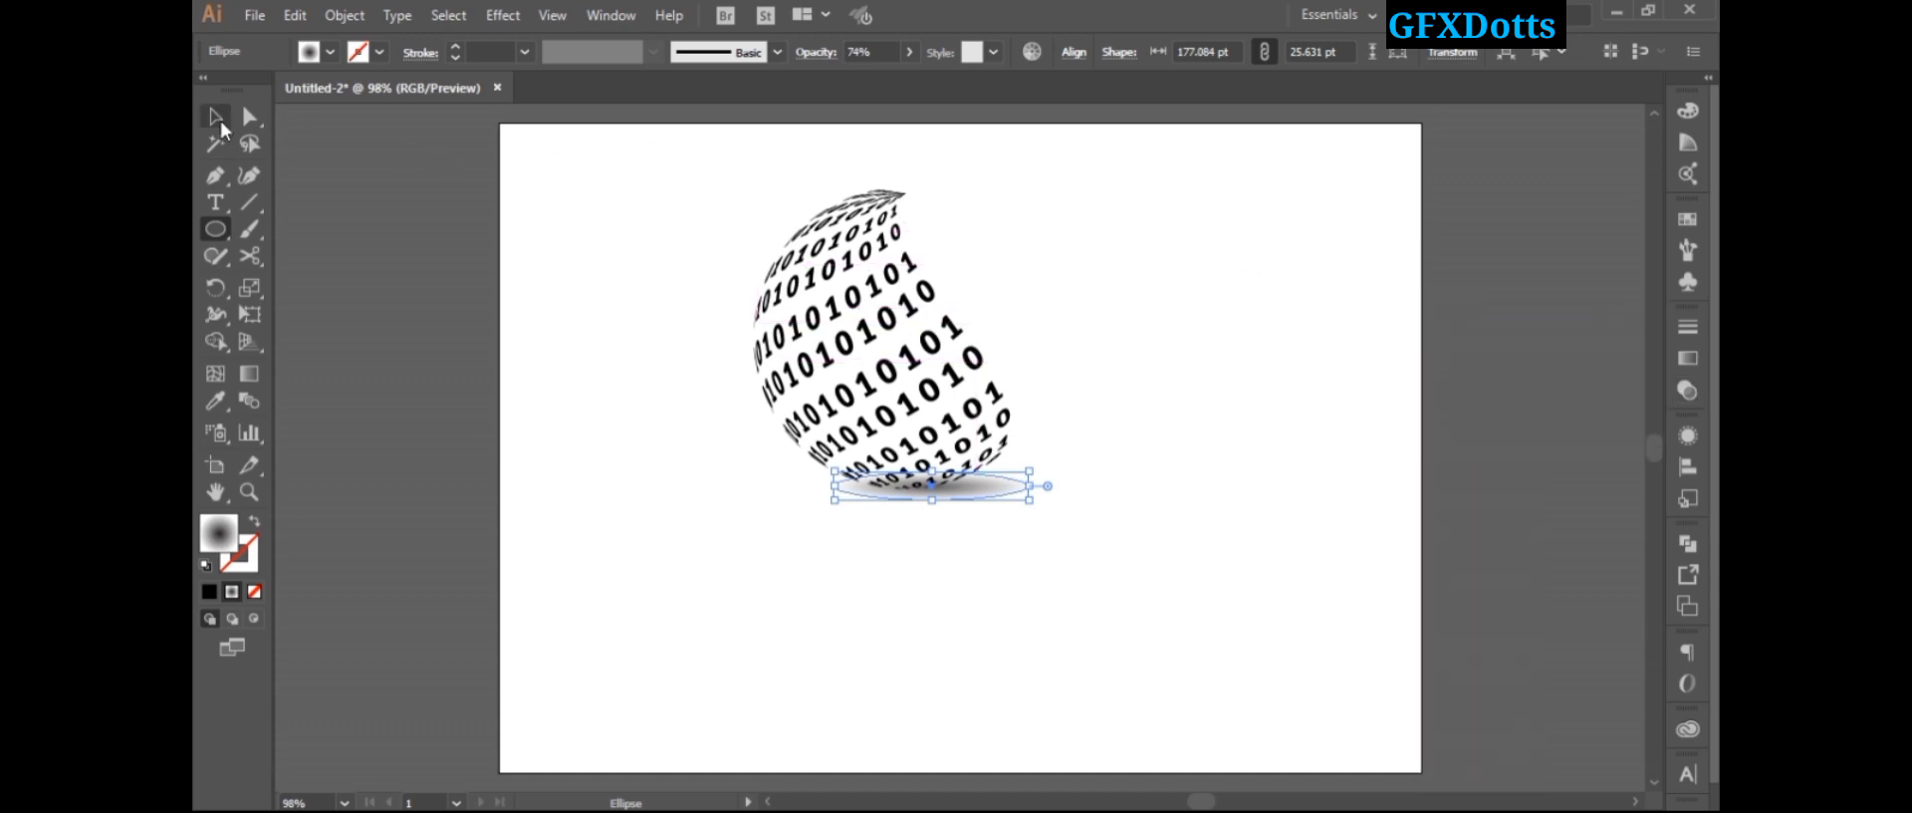
Step: Fill the binary digits group with a gradient and set the gradient's end stop to bright pink
left_click(218, 119)
left_click_drag(708, 189, 981, 450)
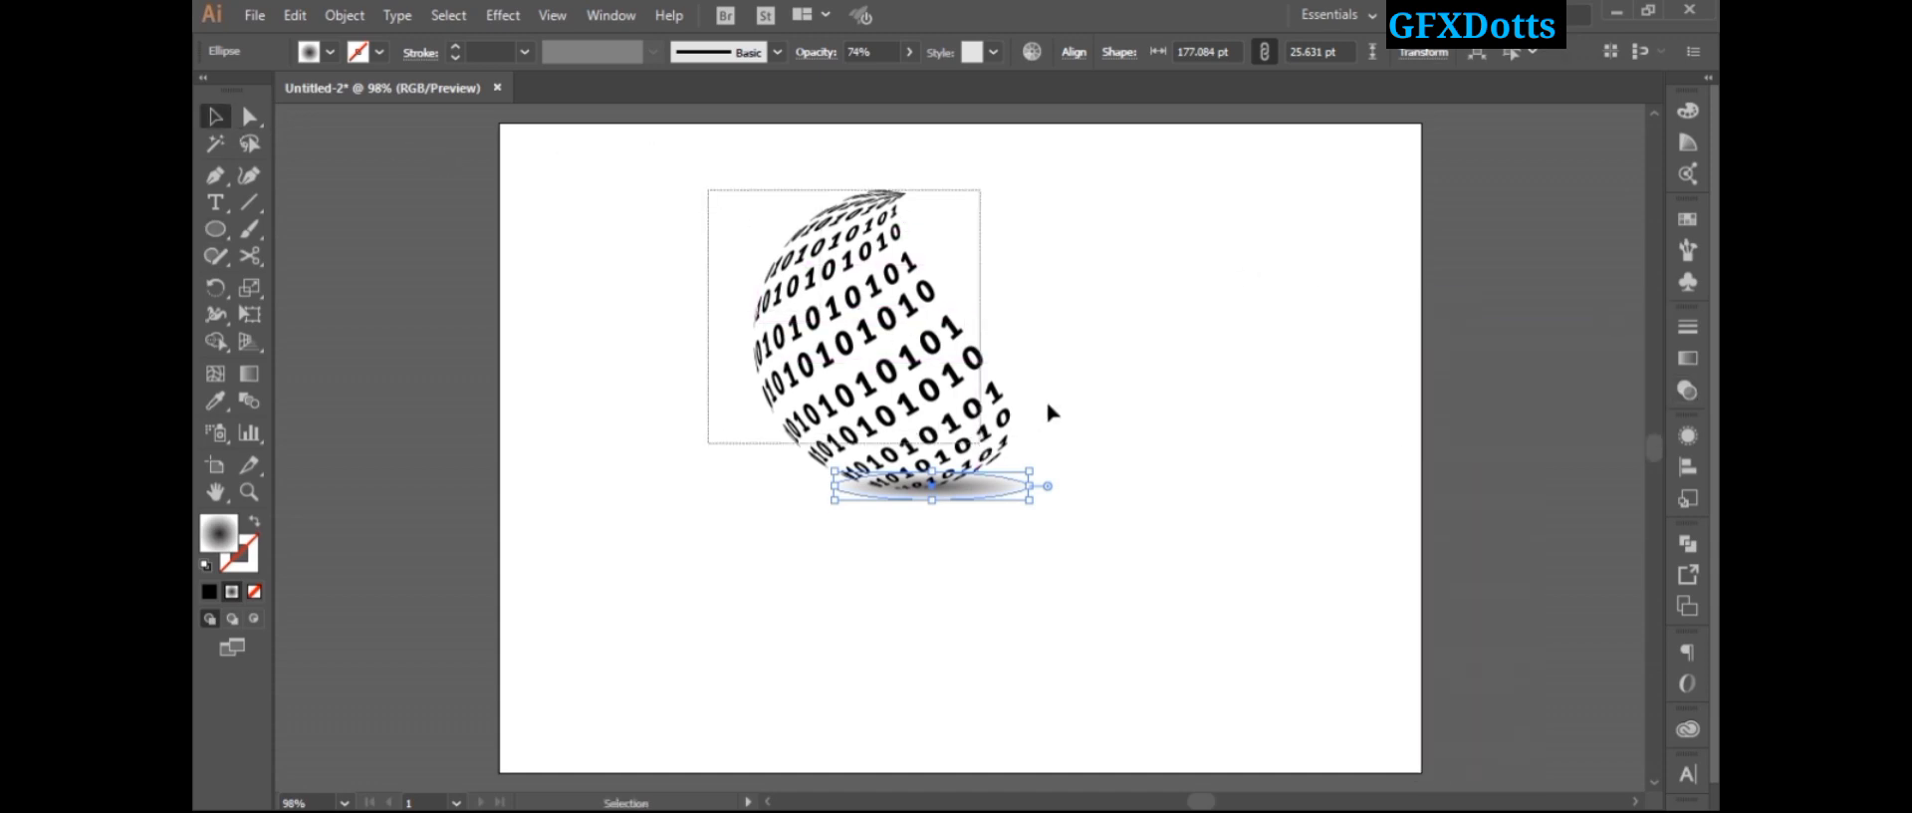
left_click_drag(1048, 410, 1048, 411)
left_click(232, 592)
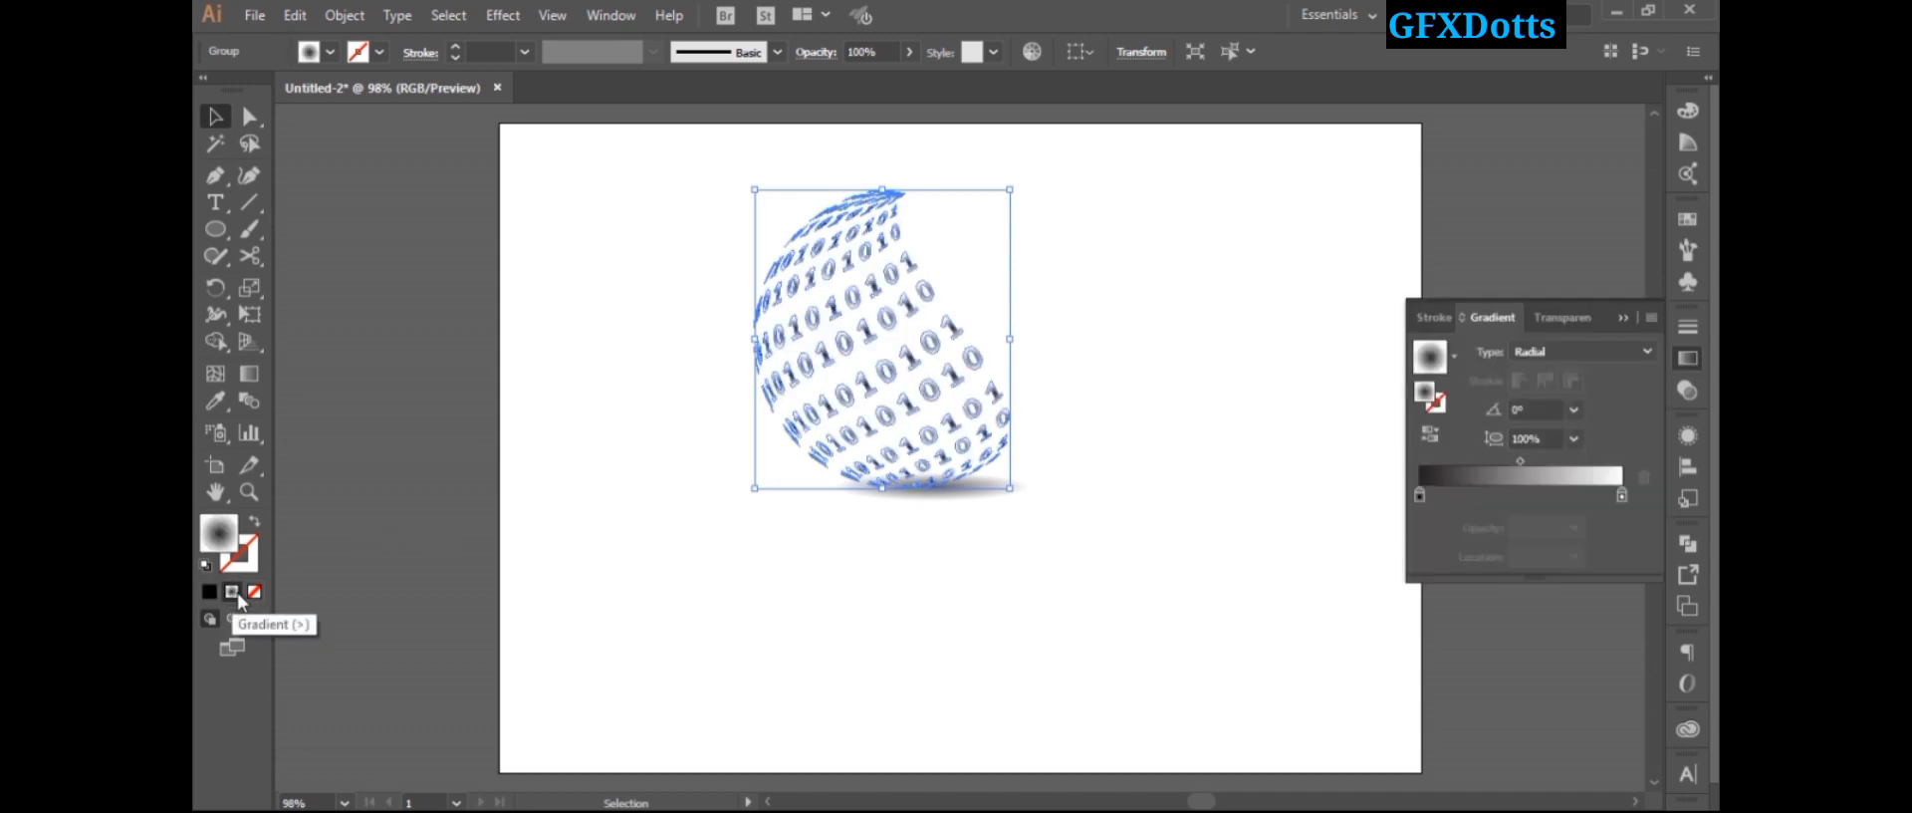
double_click(1621, 493)
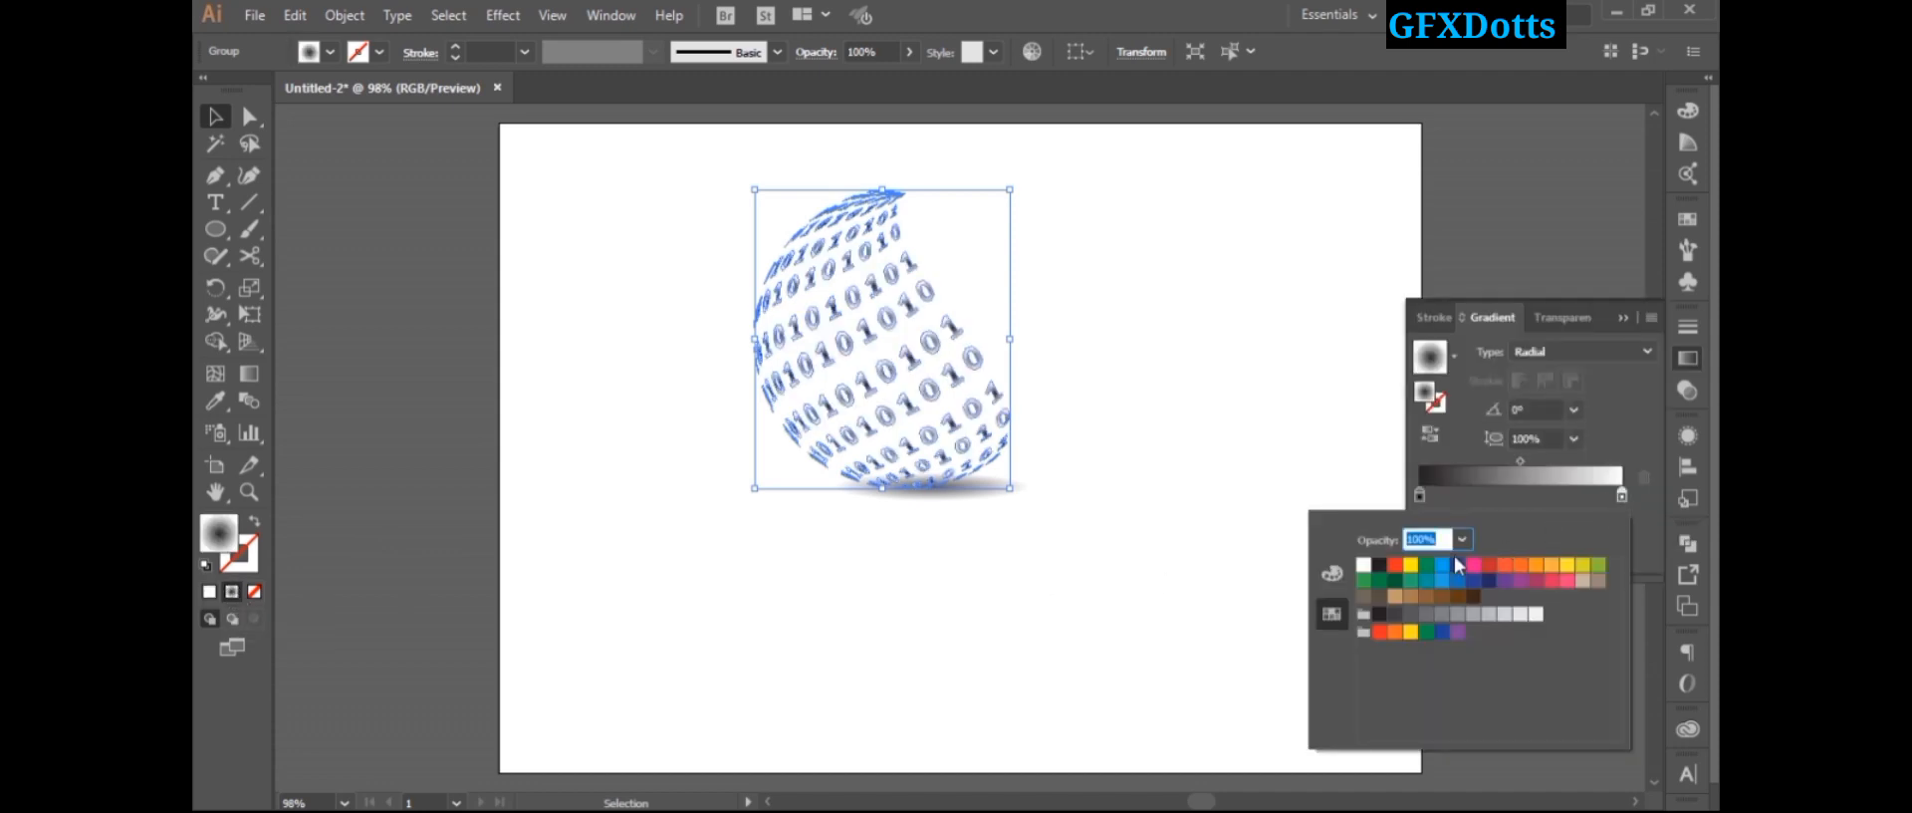
left_click(1473, 565)
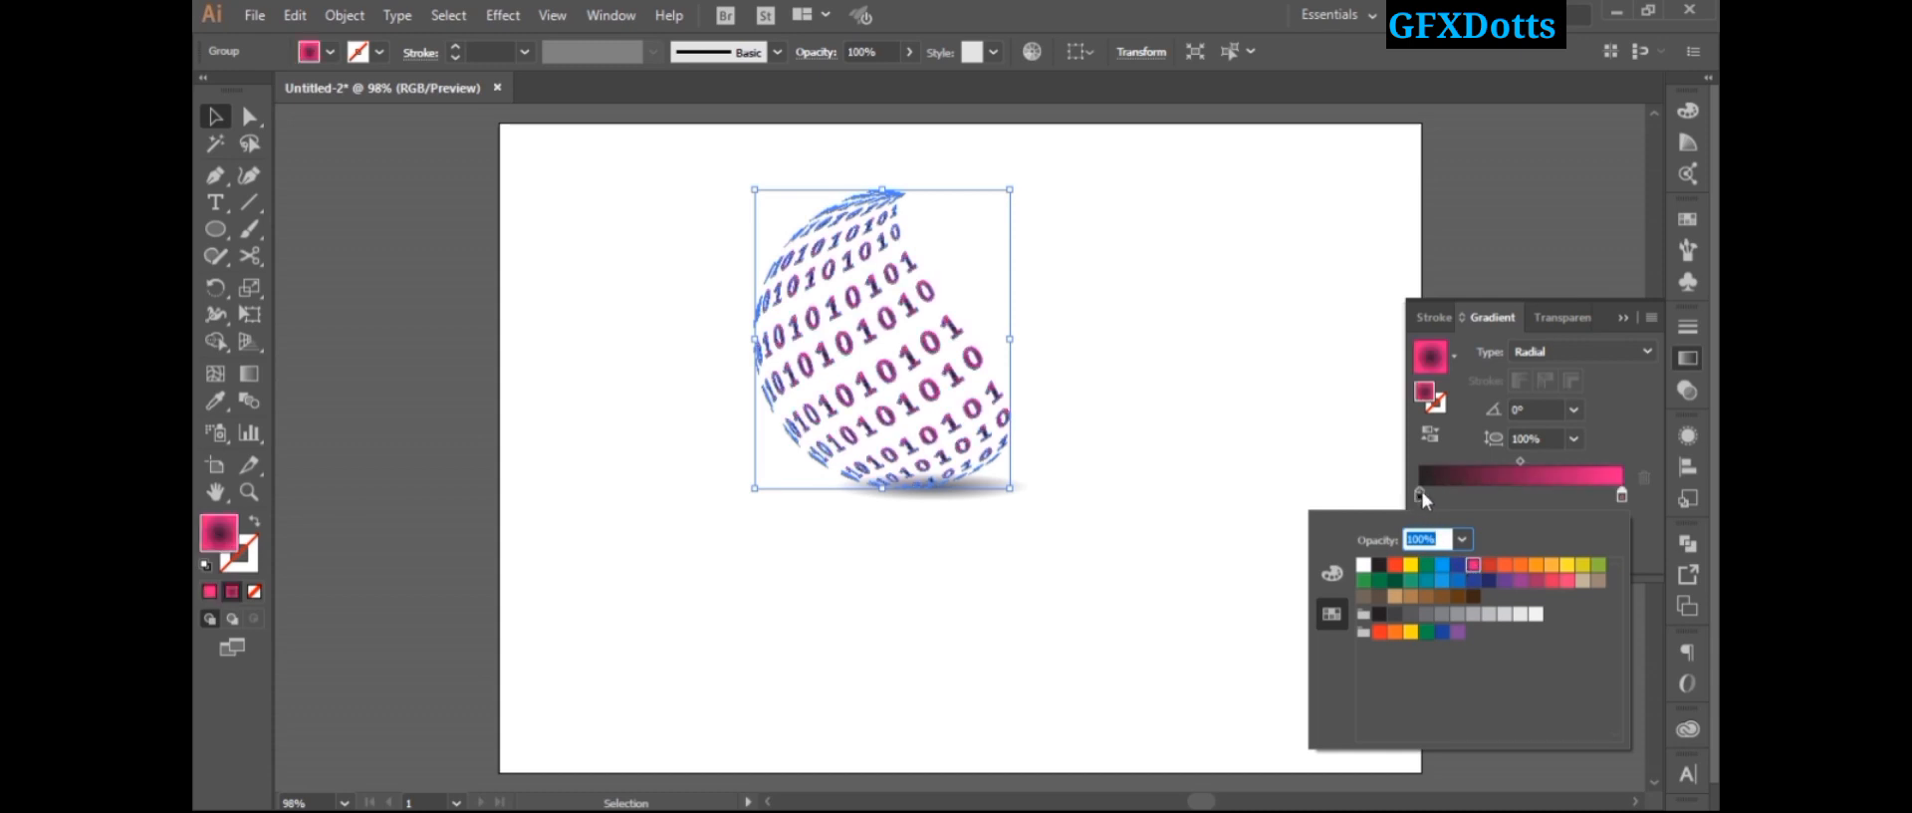
Step: Change the digits' gradient type to Linear and set its start stop to CMYK Blue
left_click(1546, 357)
left_click(1546, 357)
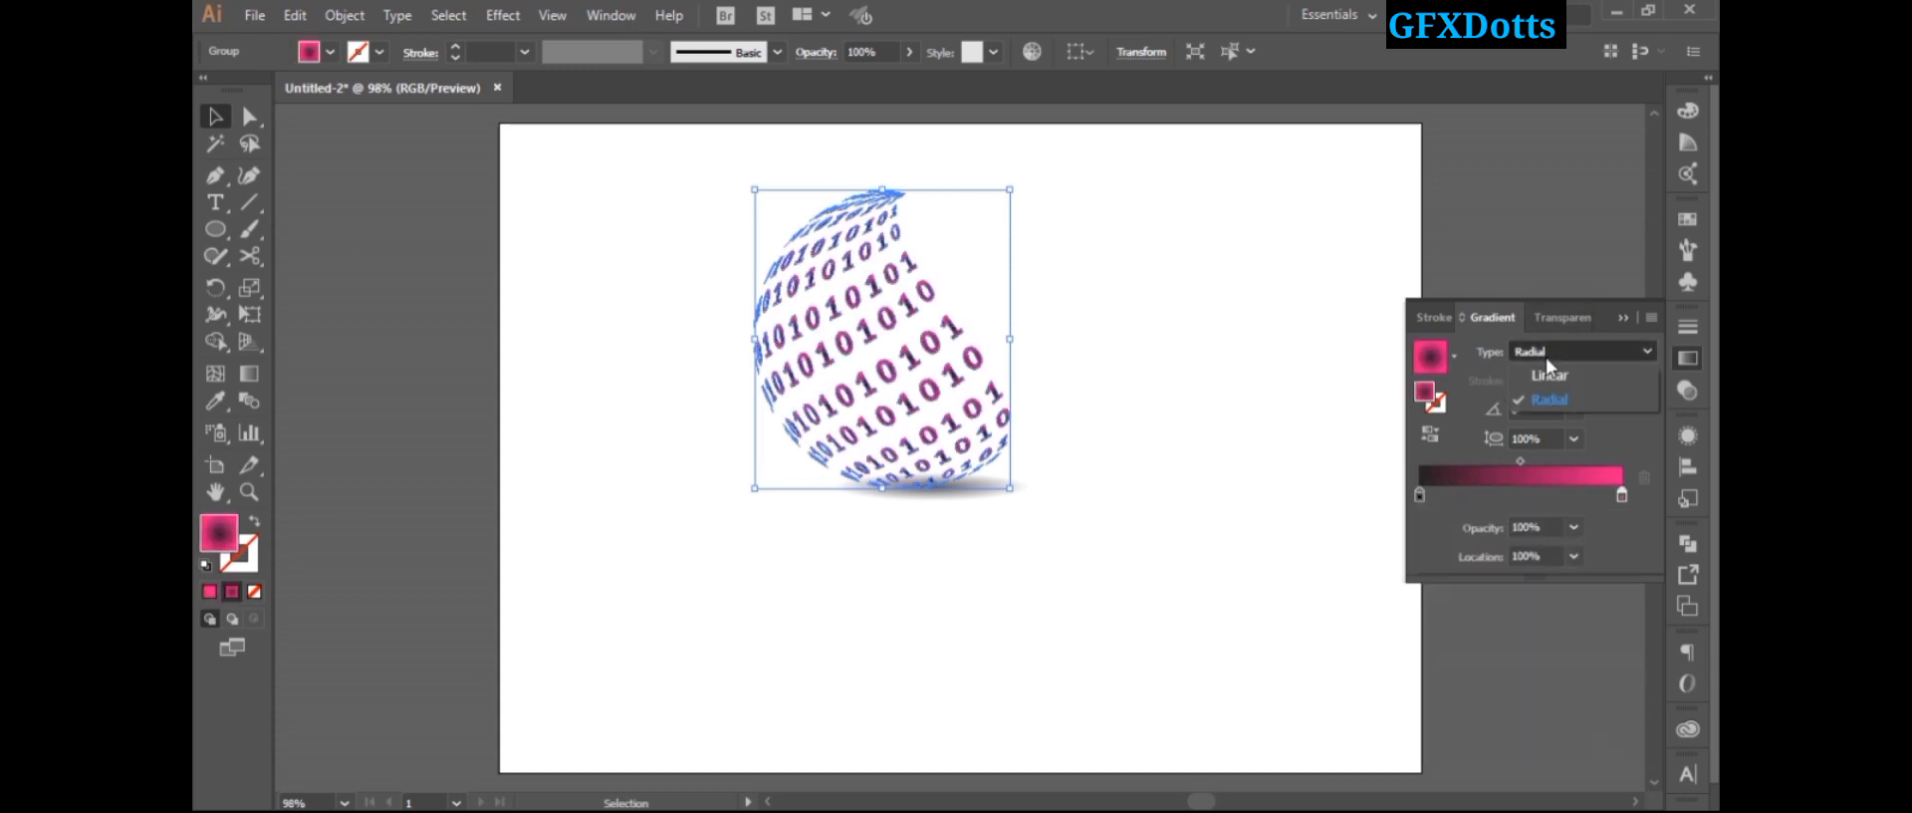
left_click(1546, 373)
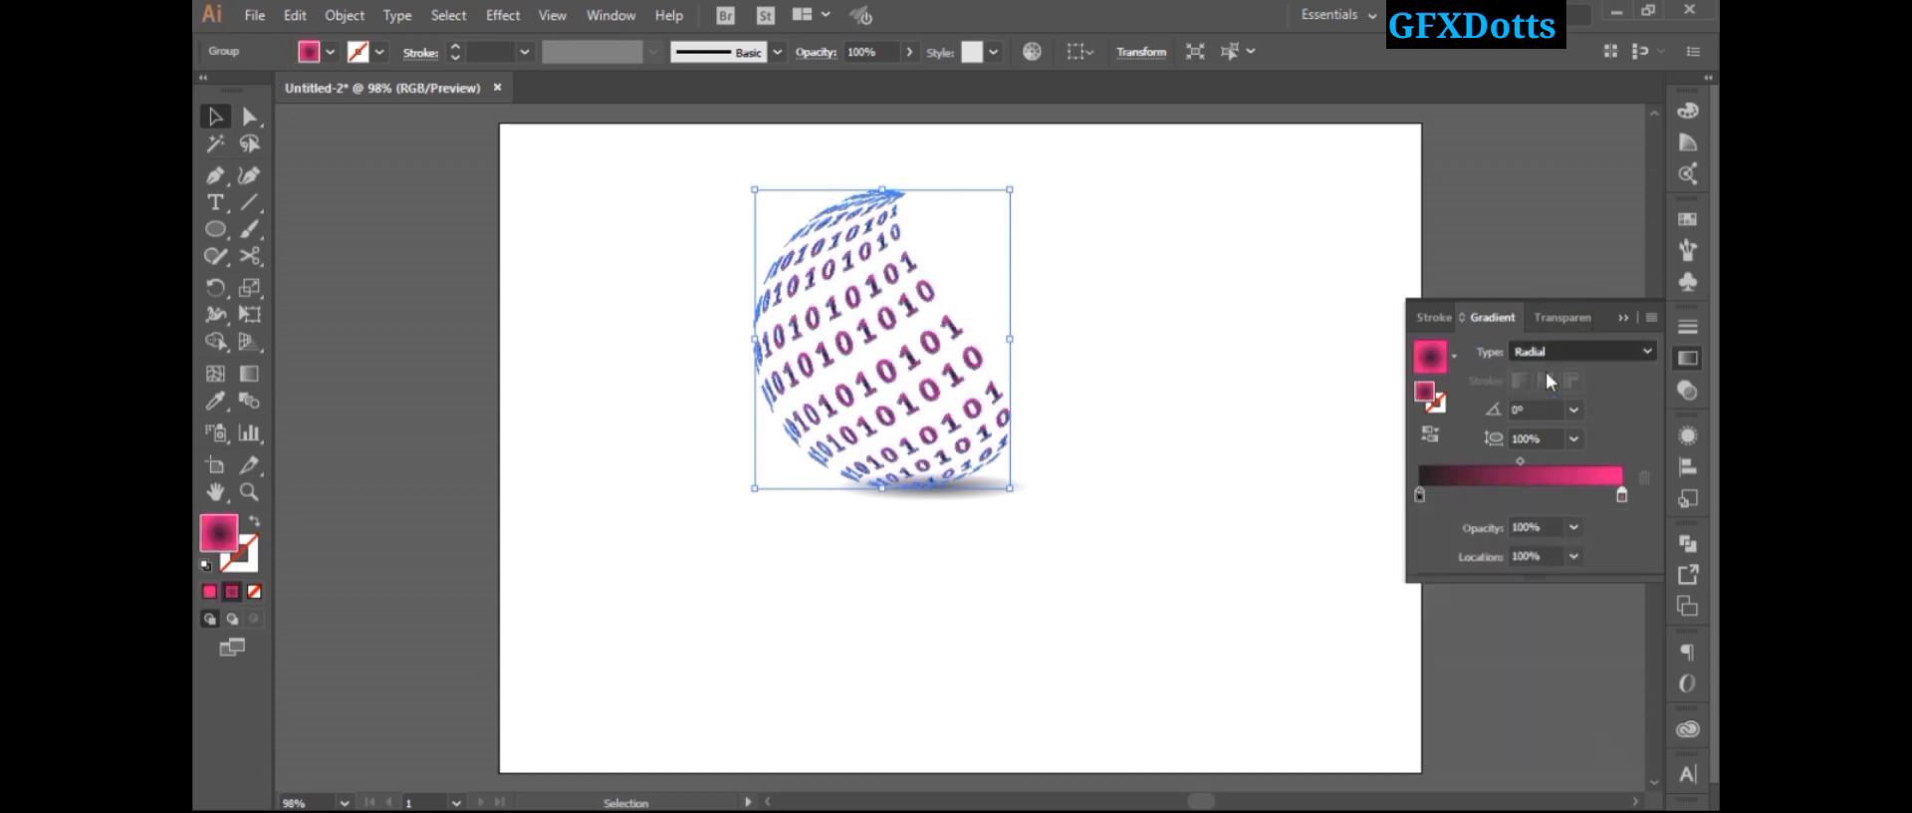
double_click(1418, 494)
left_click(1456, 566)
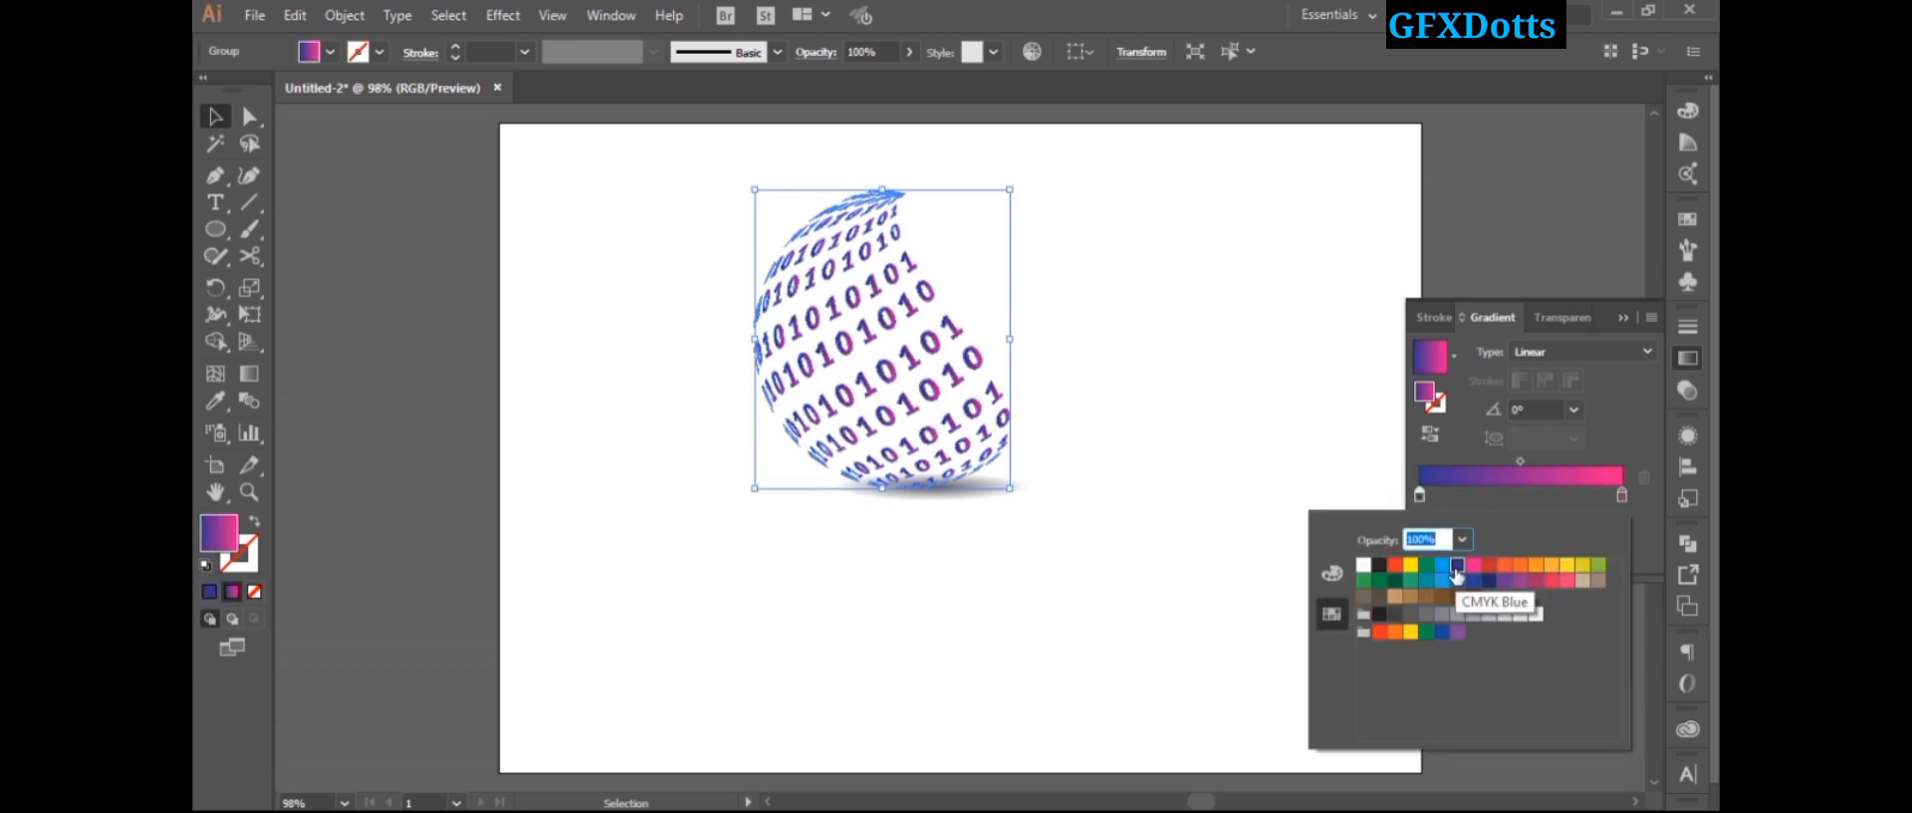
left_click(1623, 314)
left_click(1619, 316)
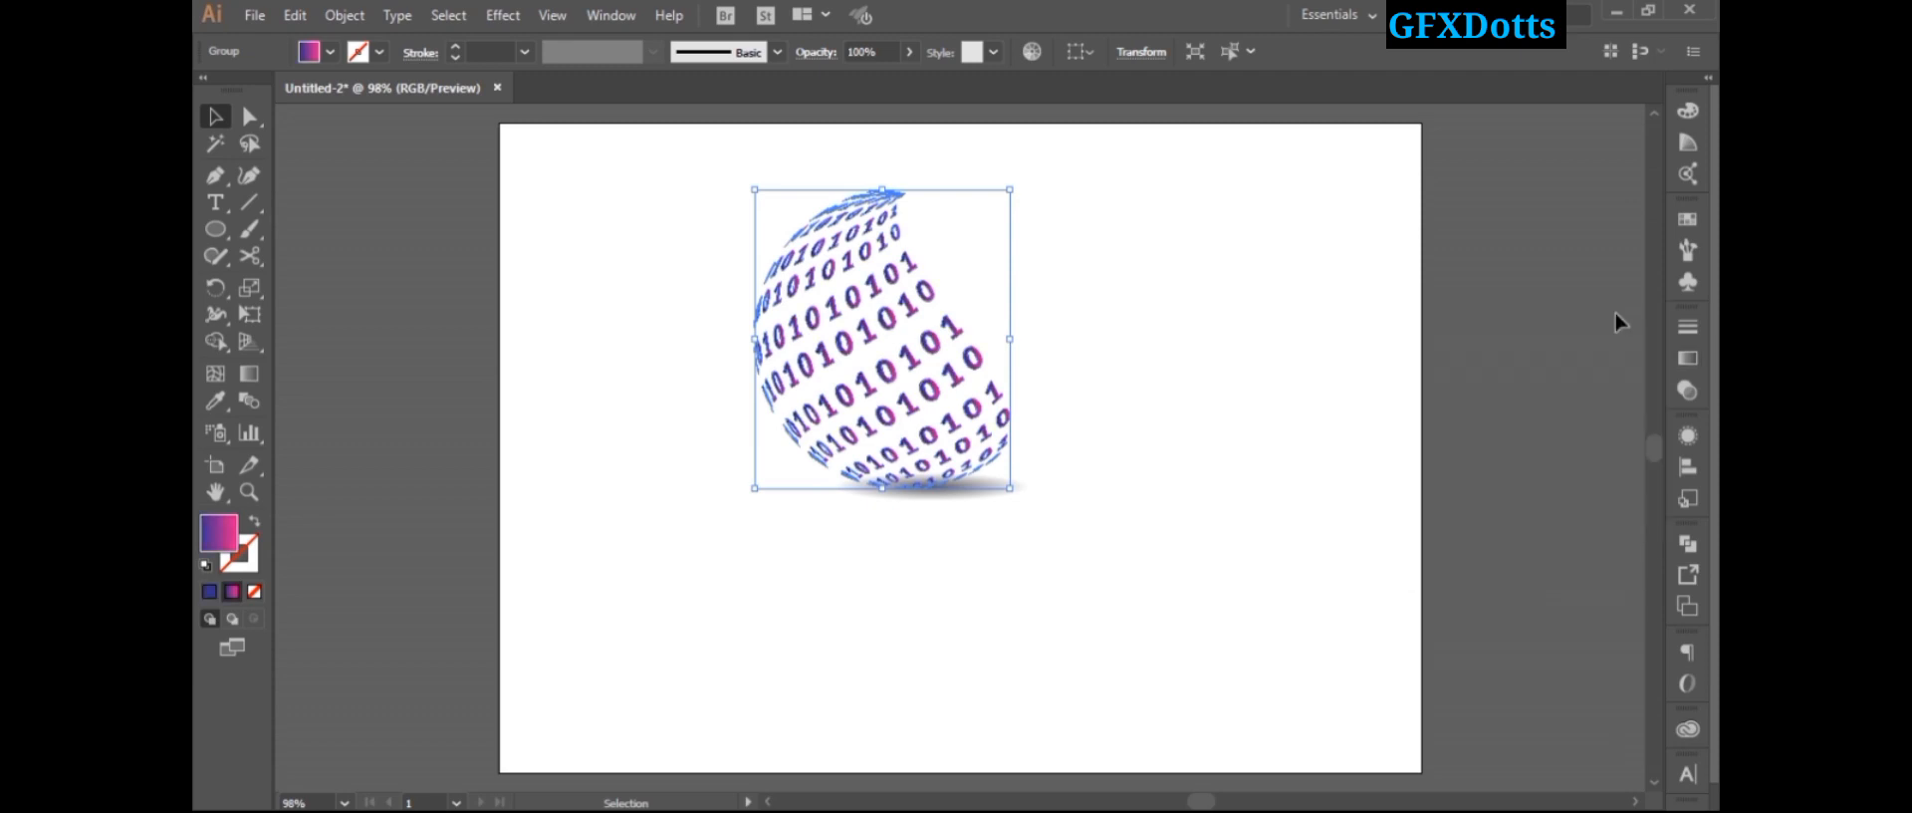
Step: Group the binary digits together with the shadow ellipse
left_click(1216, 359)
left_click_drag(731, 207, 1125, 553)
right_click(909, 386)
left_click(974, 520)
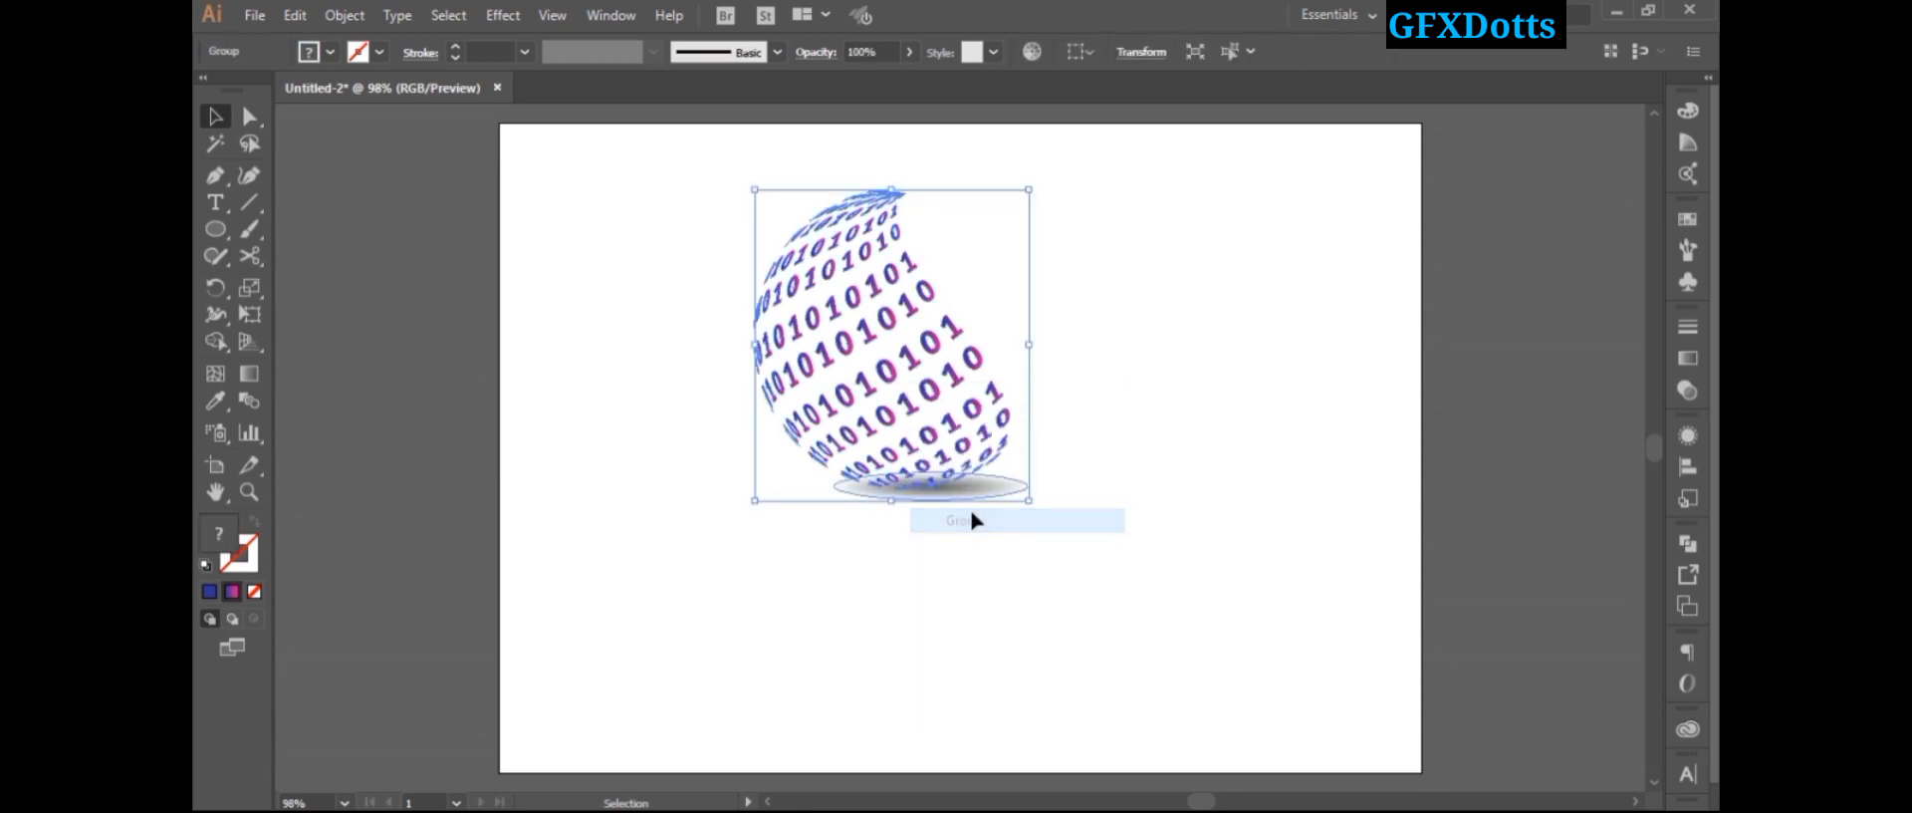
Step: Add two separate text objects below the sphere, DIGITAL with WORLD offset underneath it
left_click(1120, 501)
left_click(214, 202)
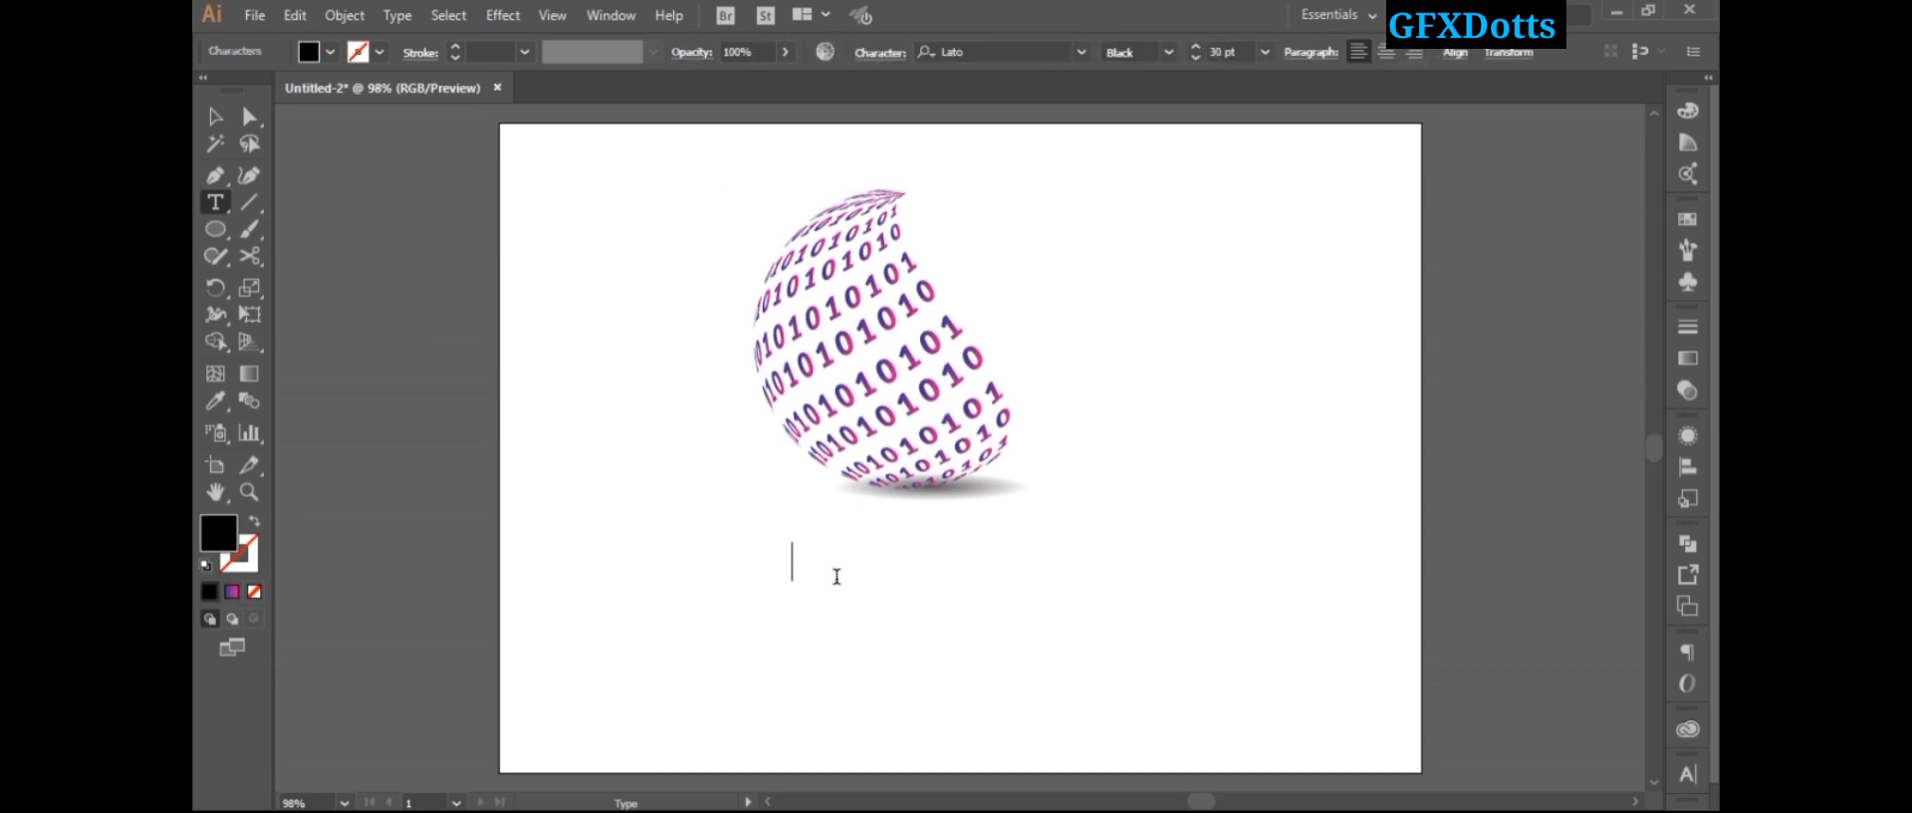
type("DIGITAL")
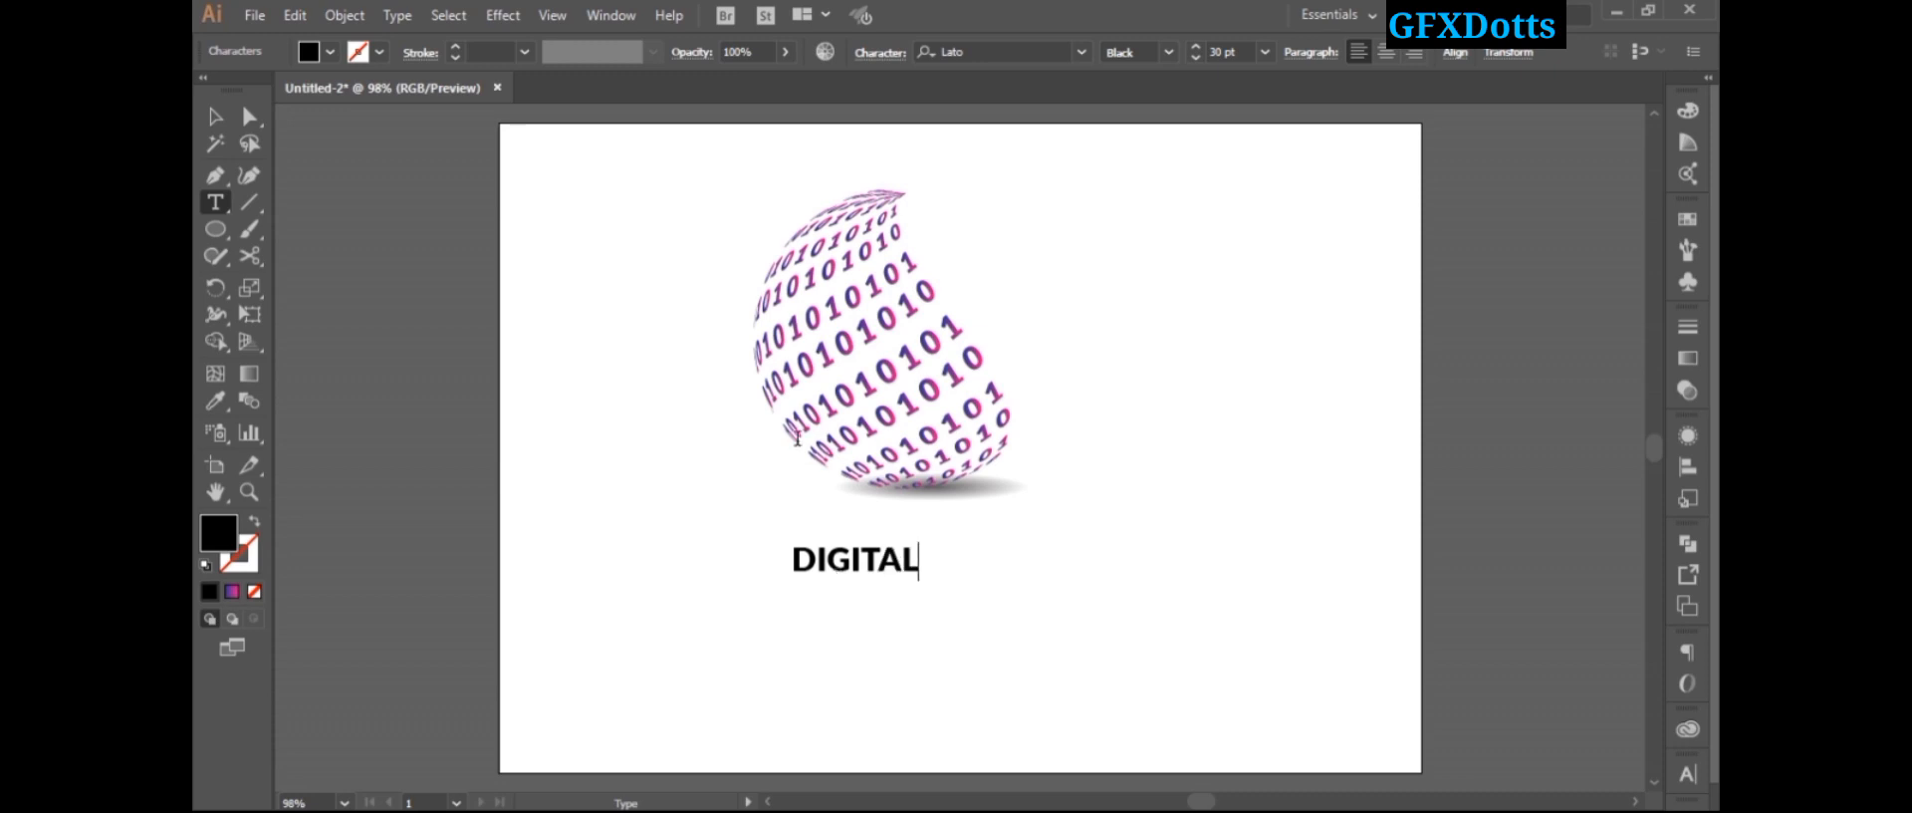
left_click(223, 123)
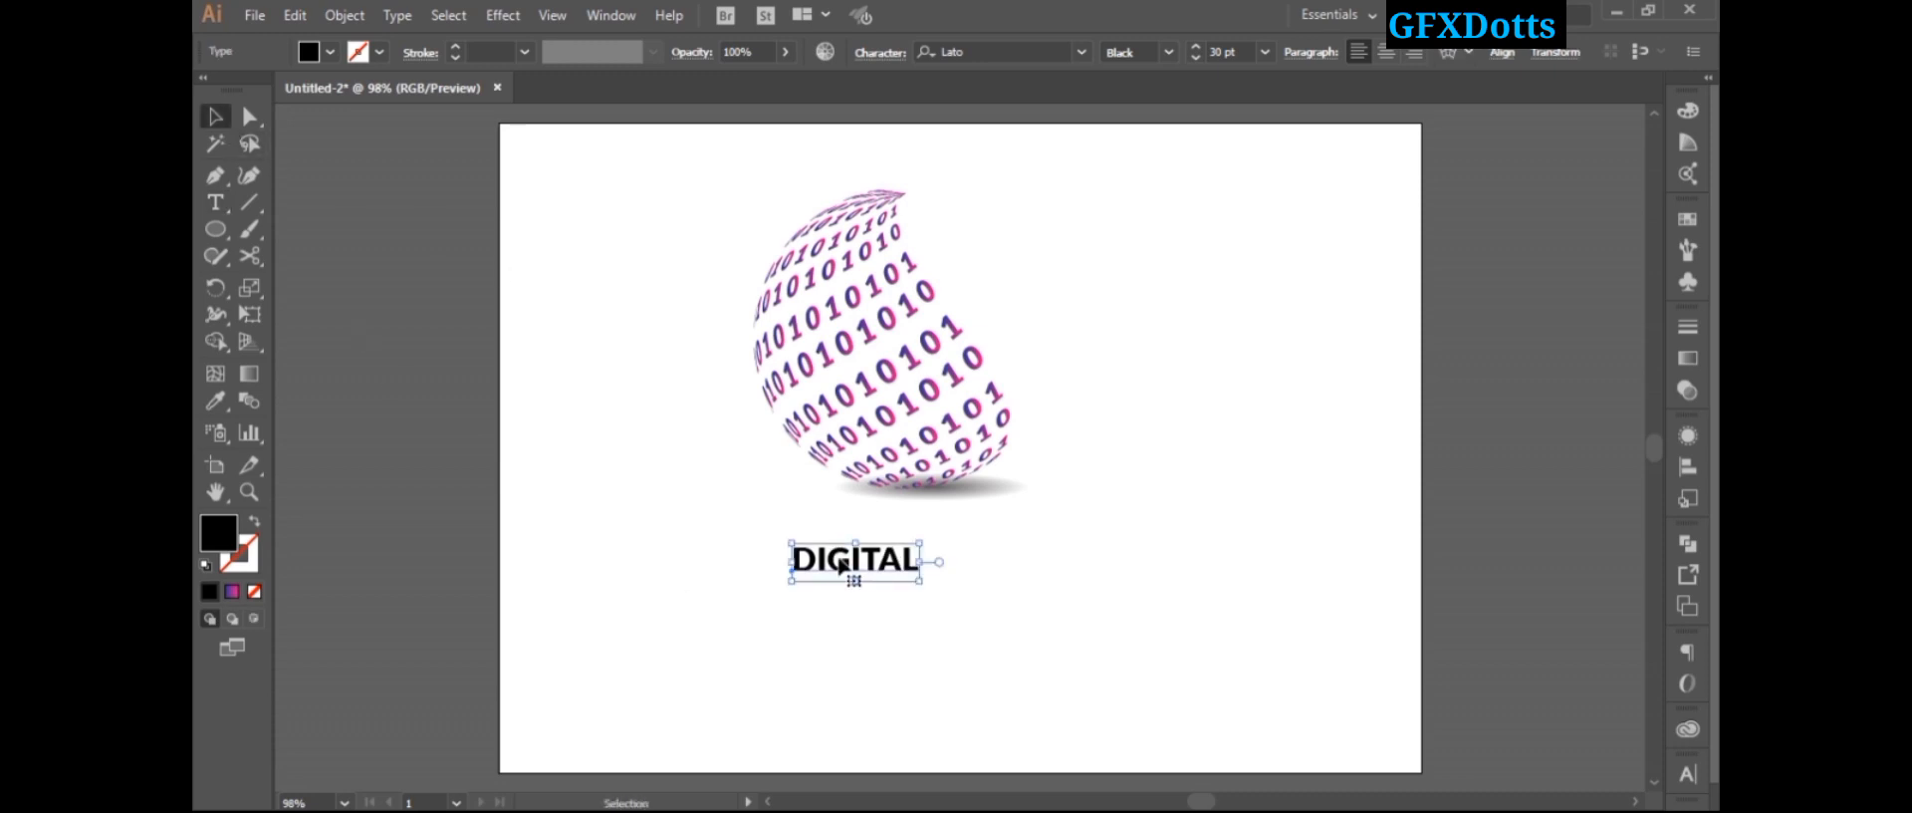
left_click(223, 203)
left_click(851, 619)
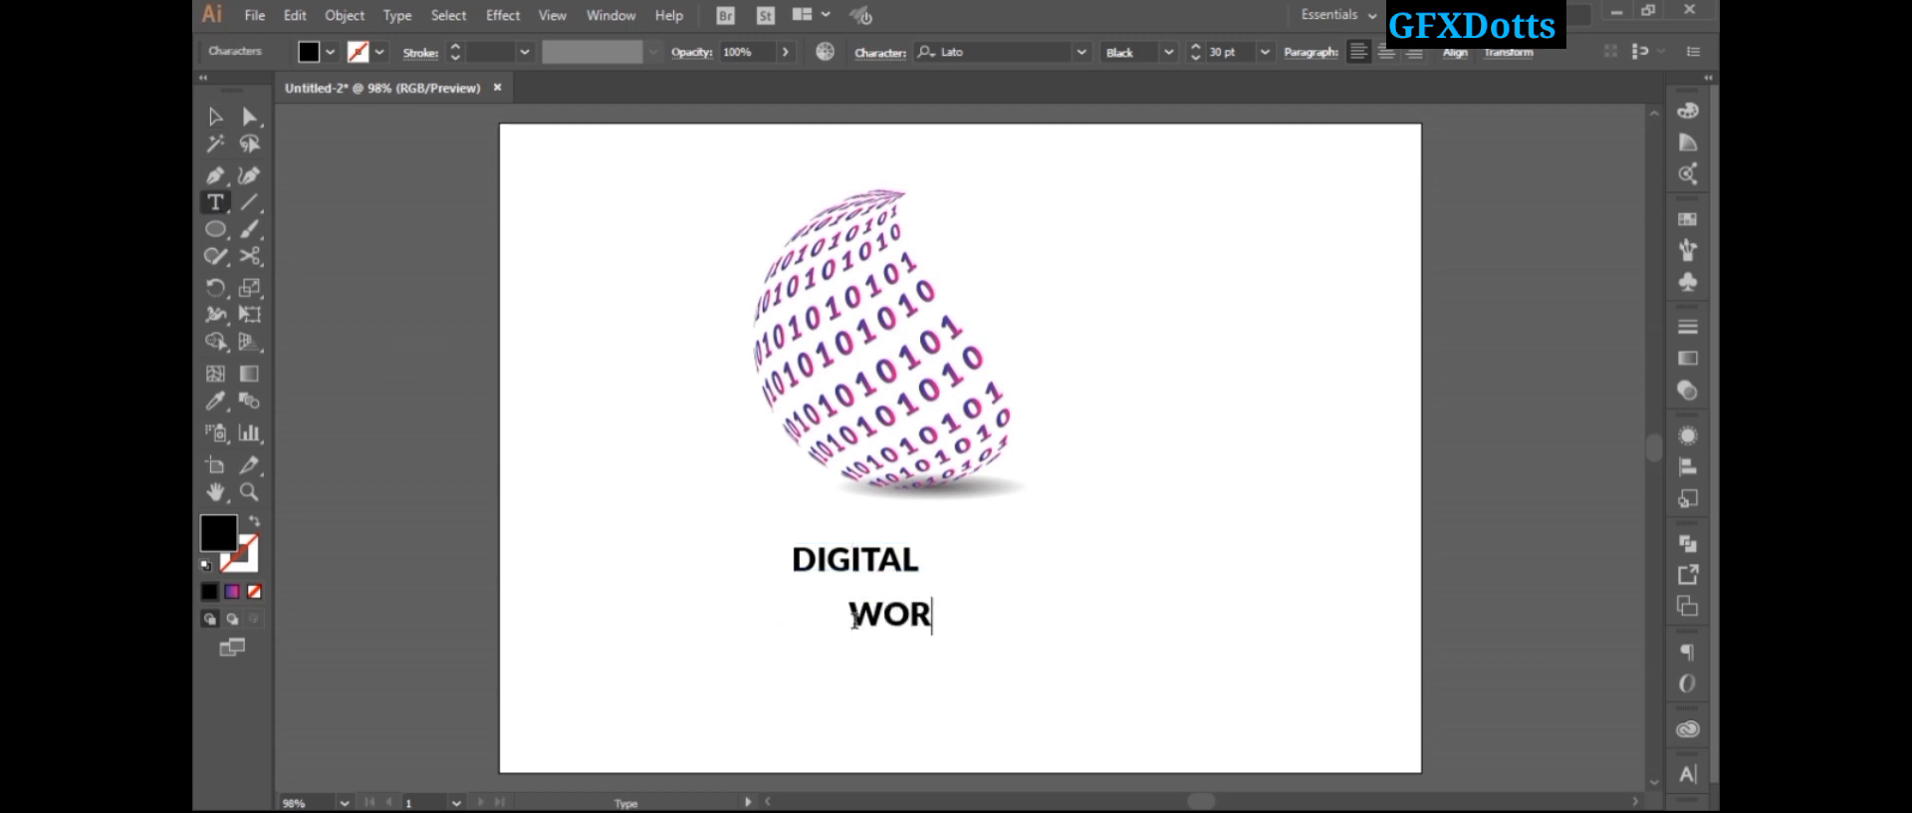
type("LD")
left_click(211, 118)
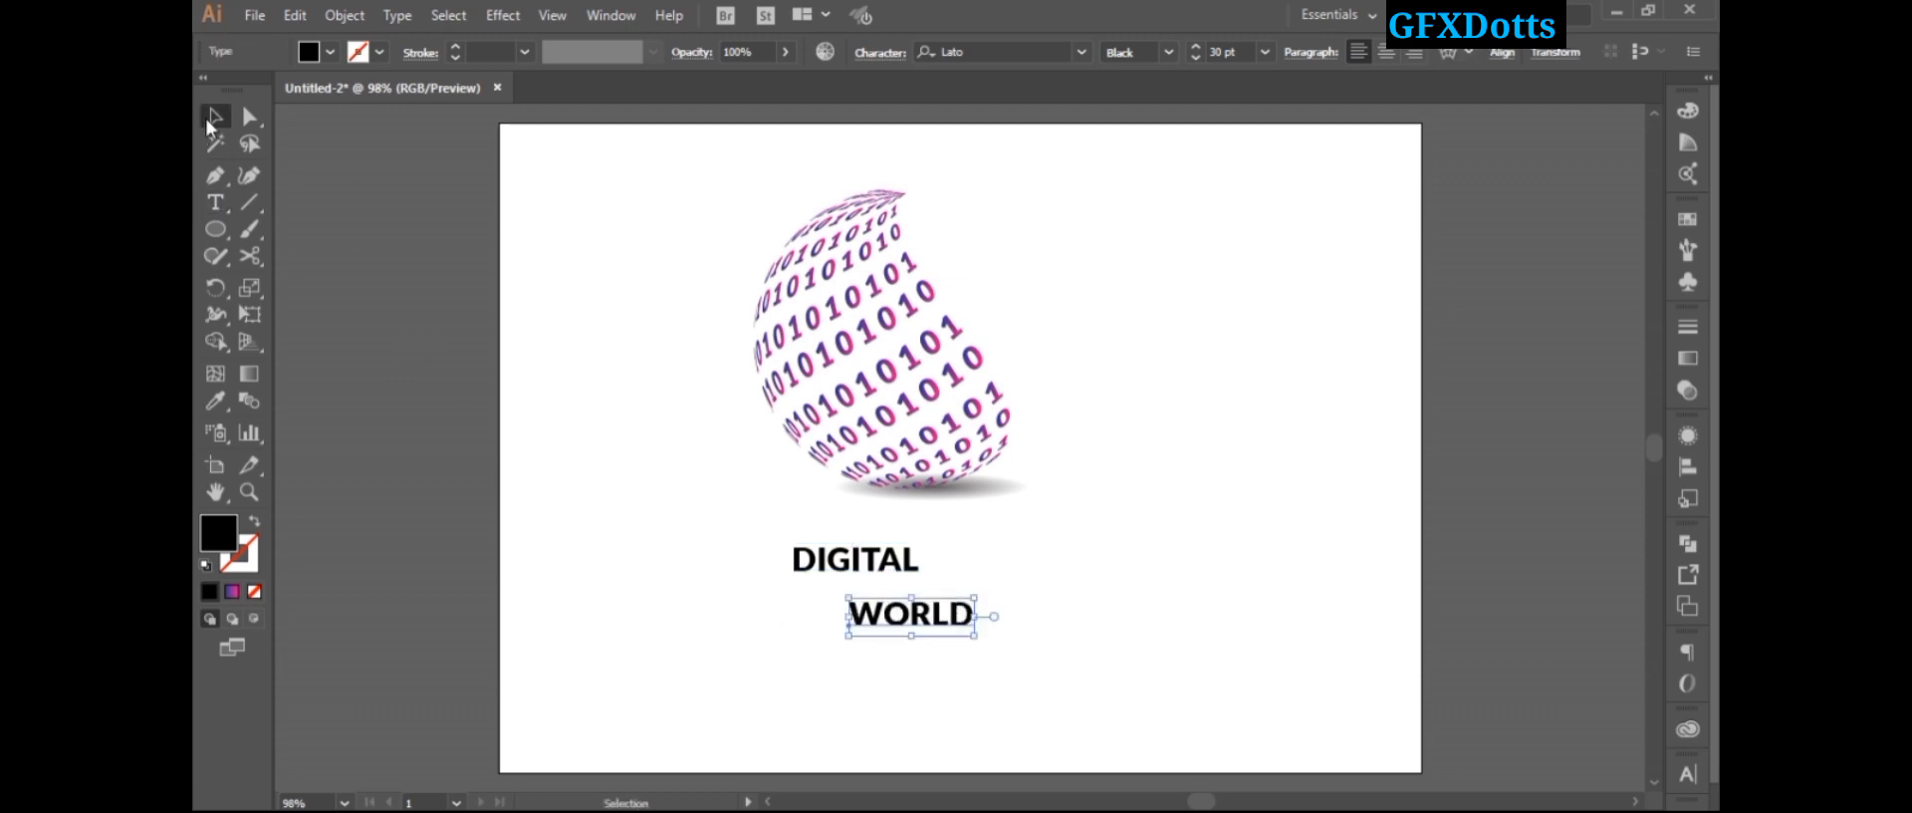
Step: Set the font of both the WORLD and DIGITAL text to Madrigal
left_click(936, 60)
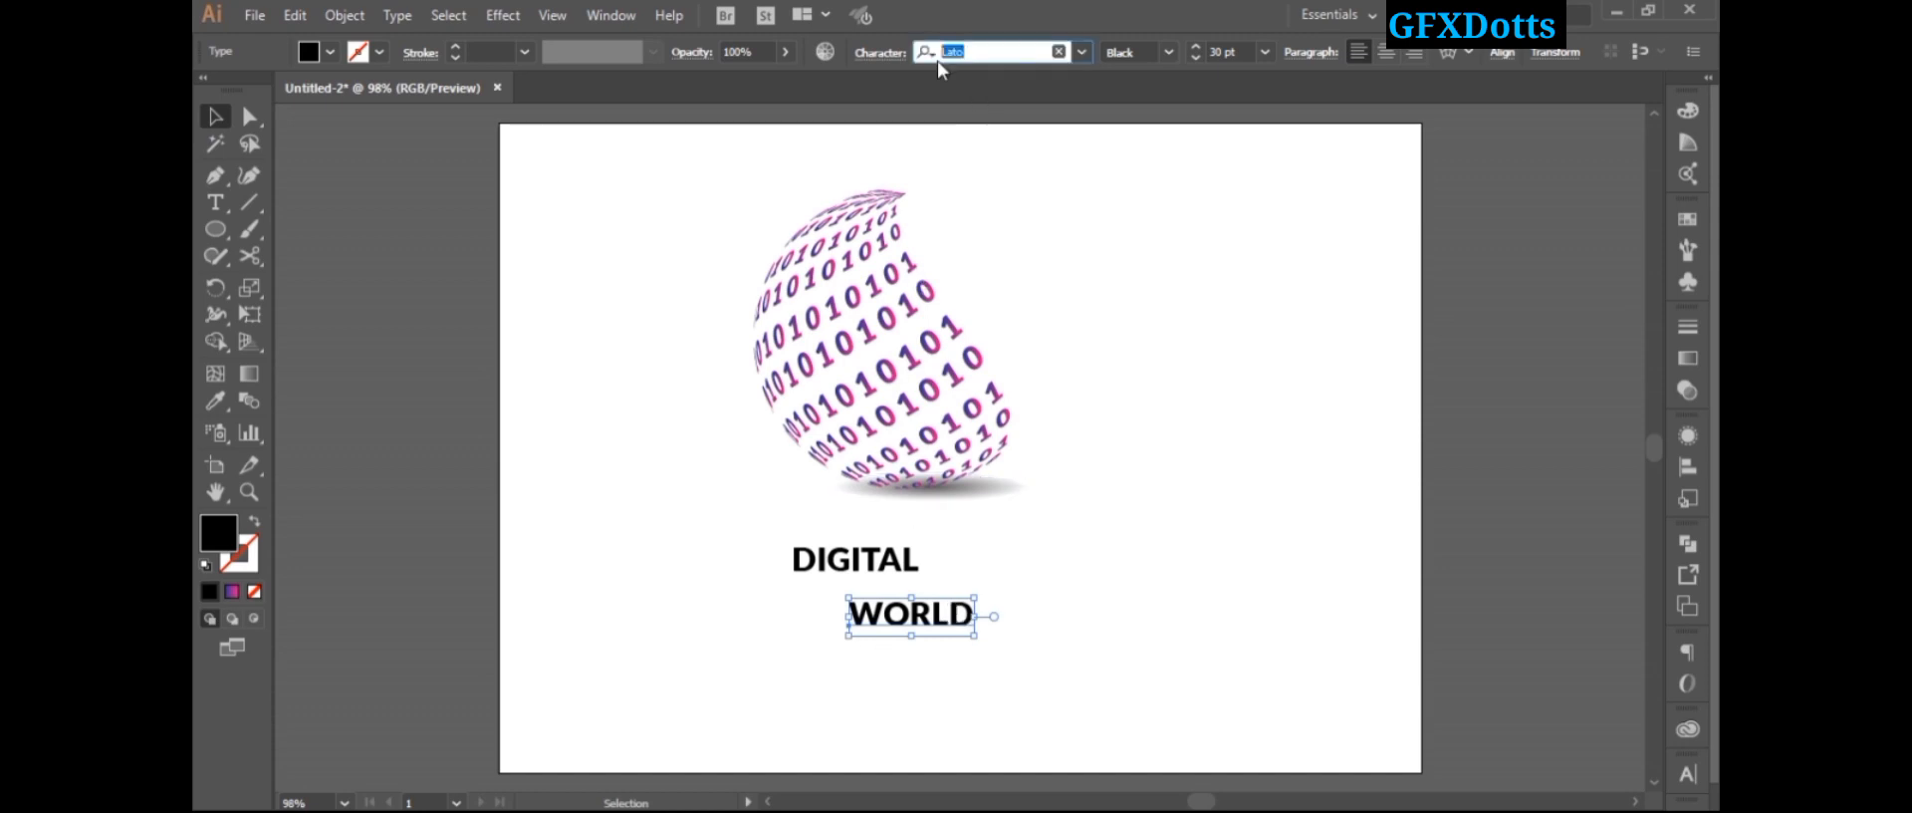
type("MA")
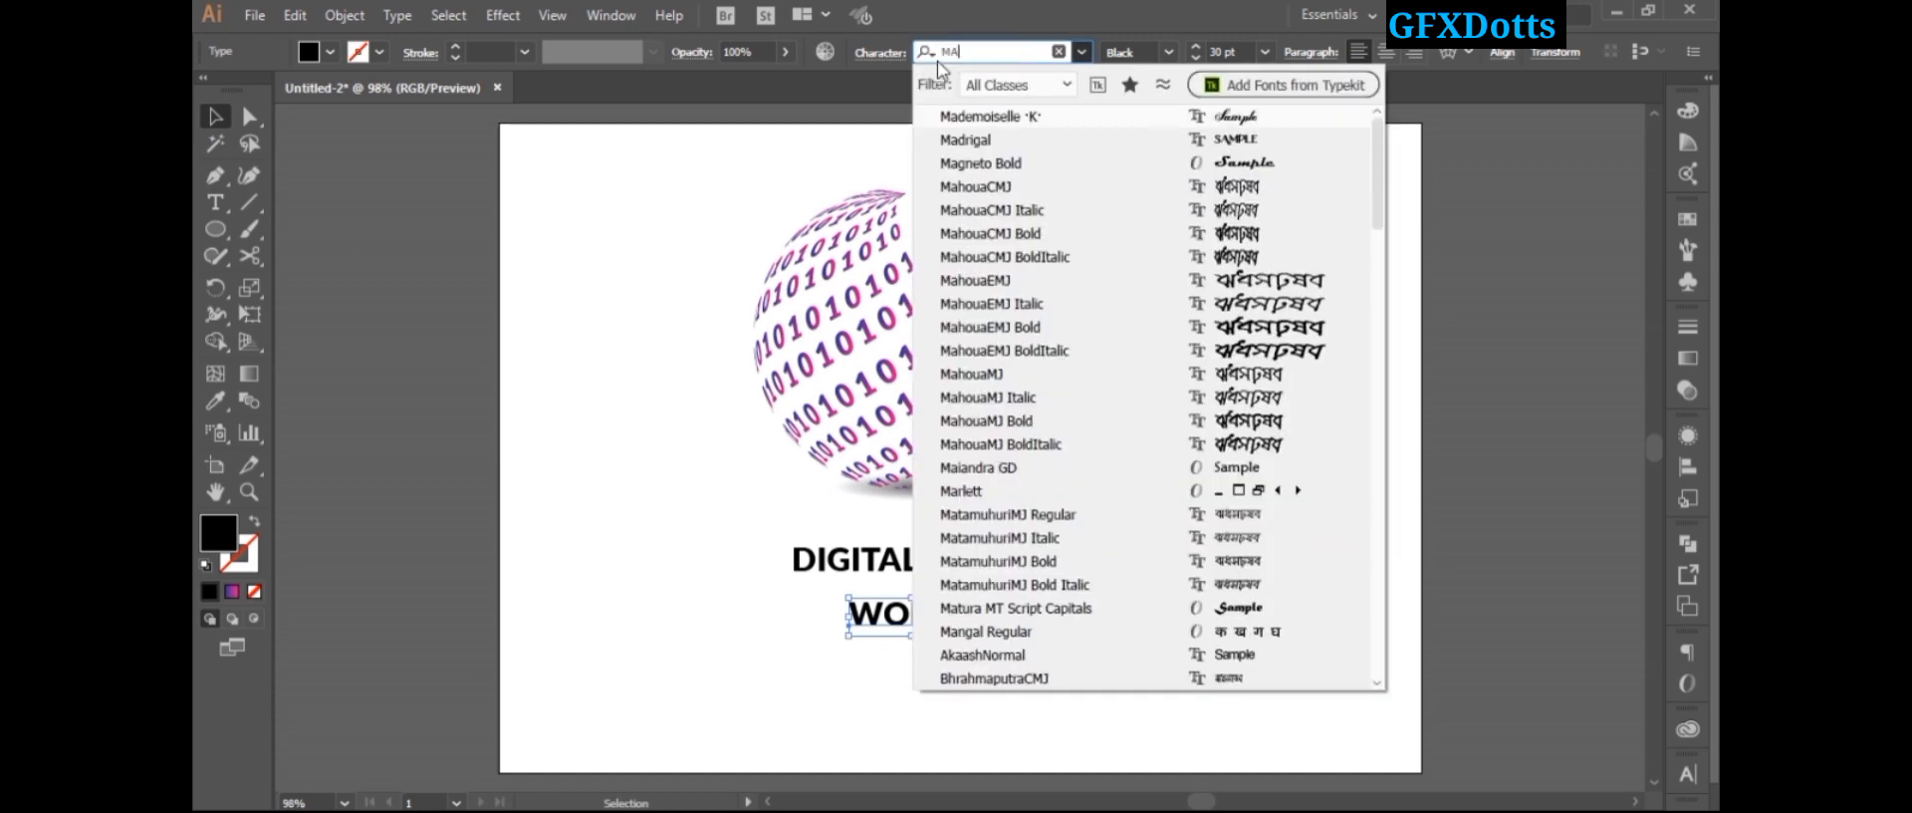
left_click(965, 141)
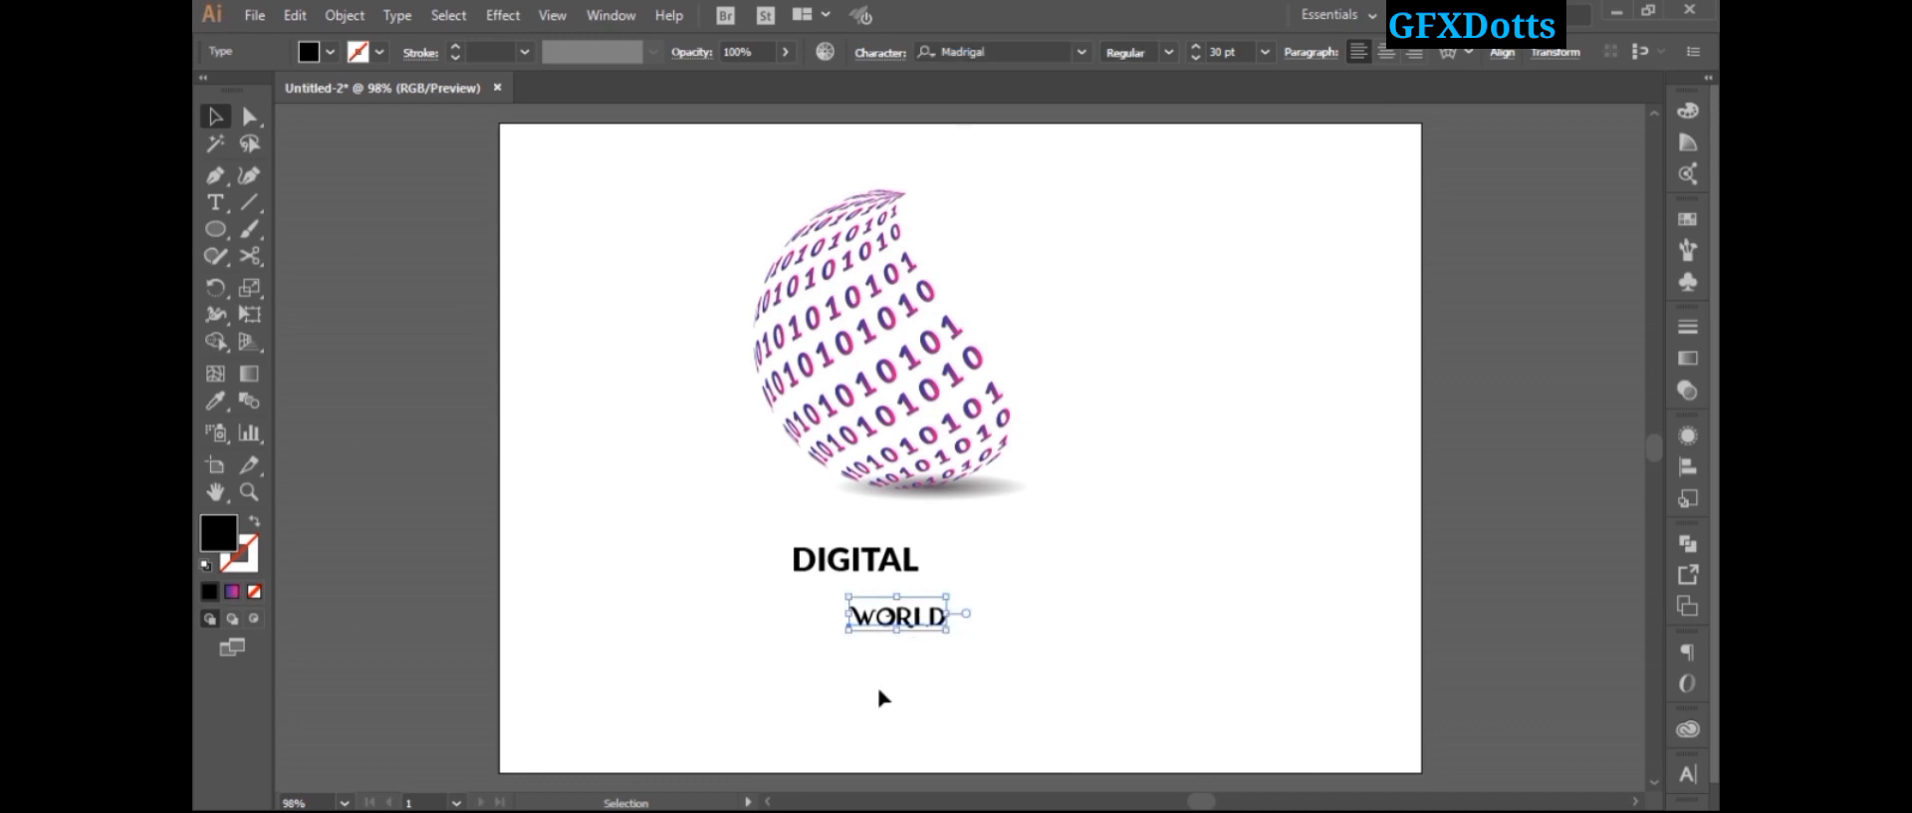
left_click(864, 565)
left_click(990, 47)
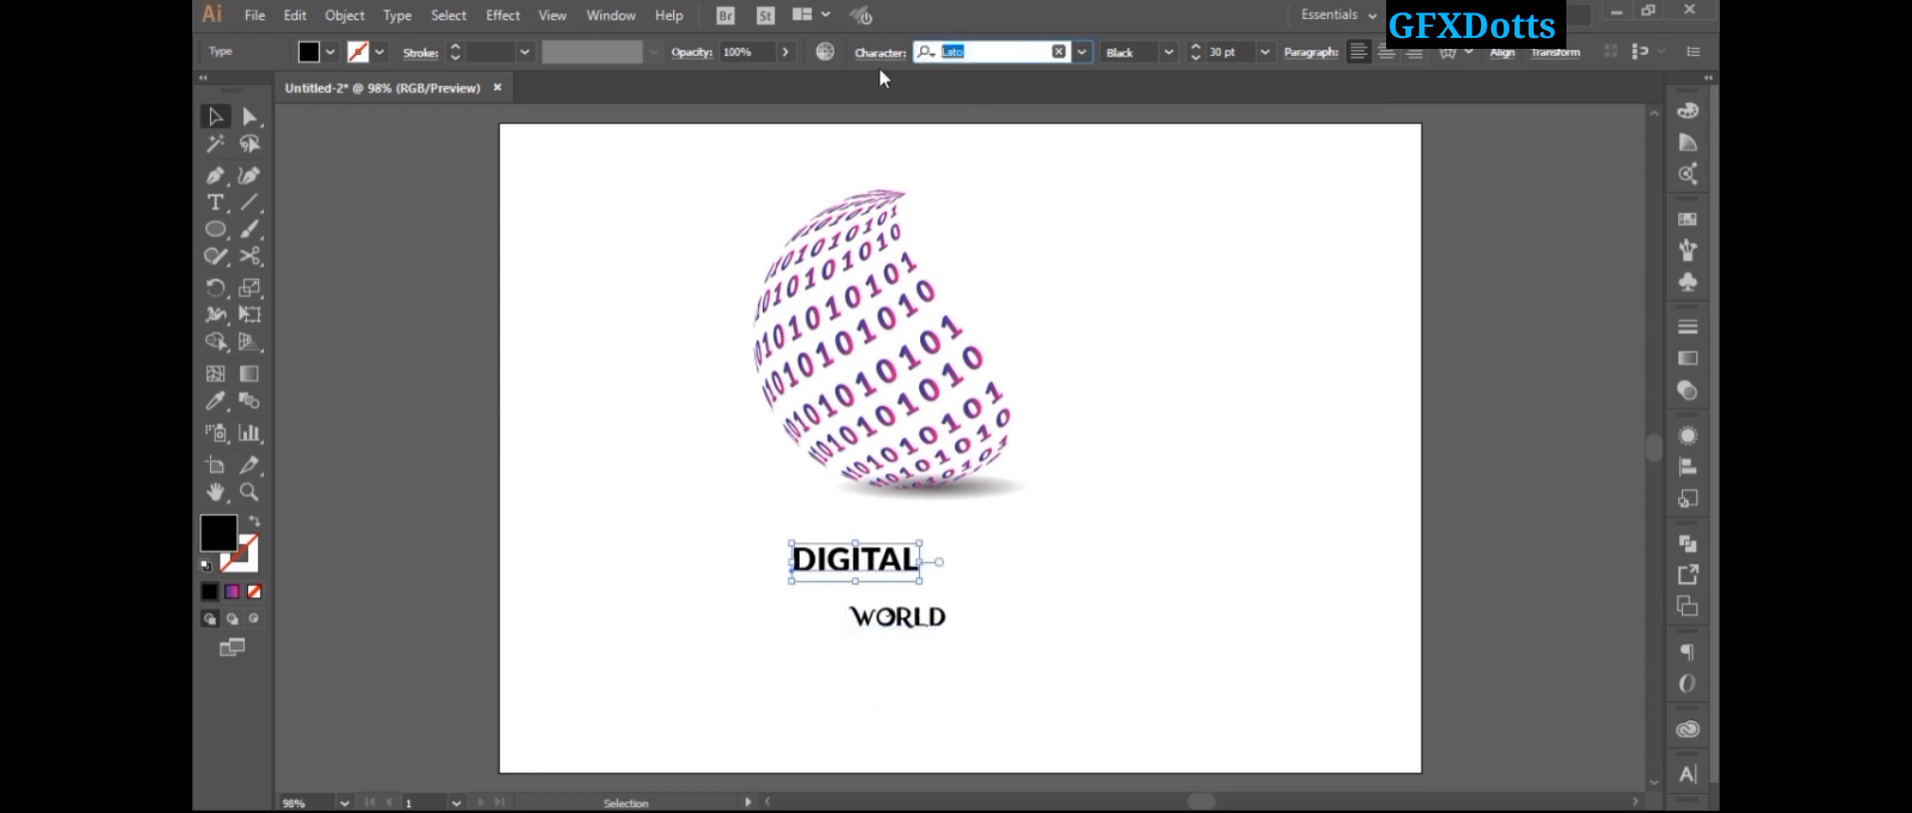
type("m")
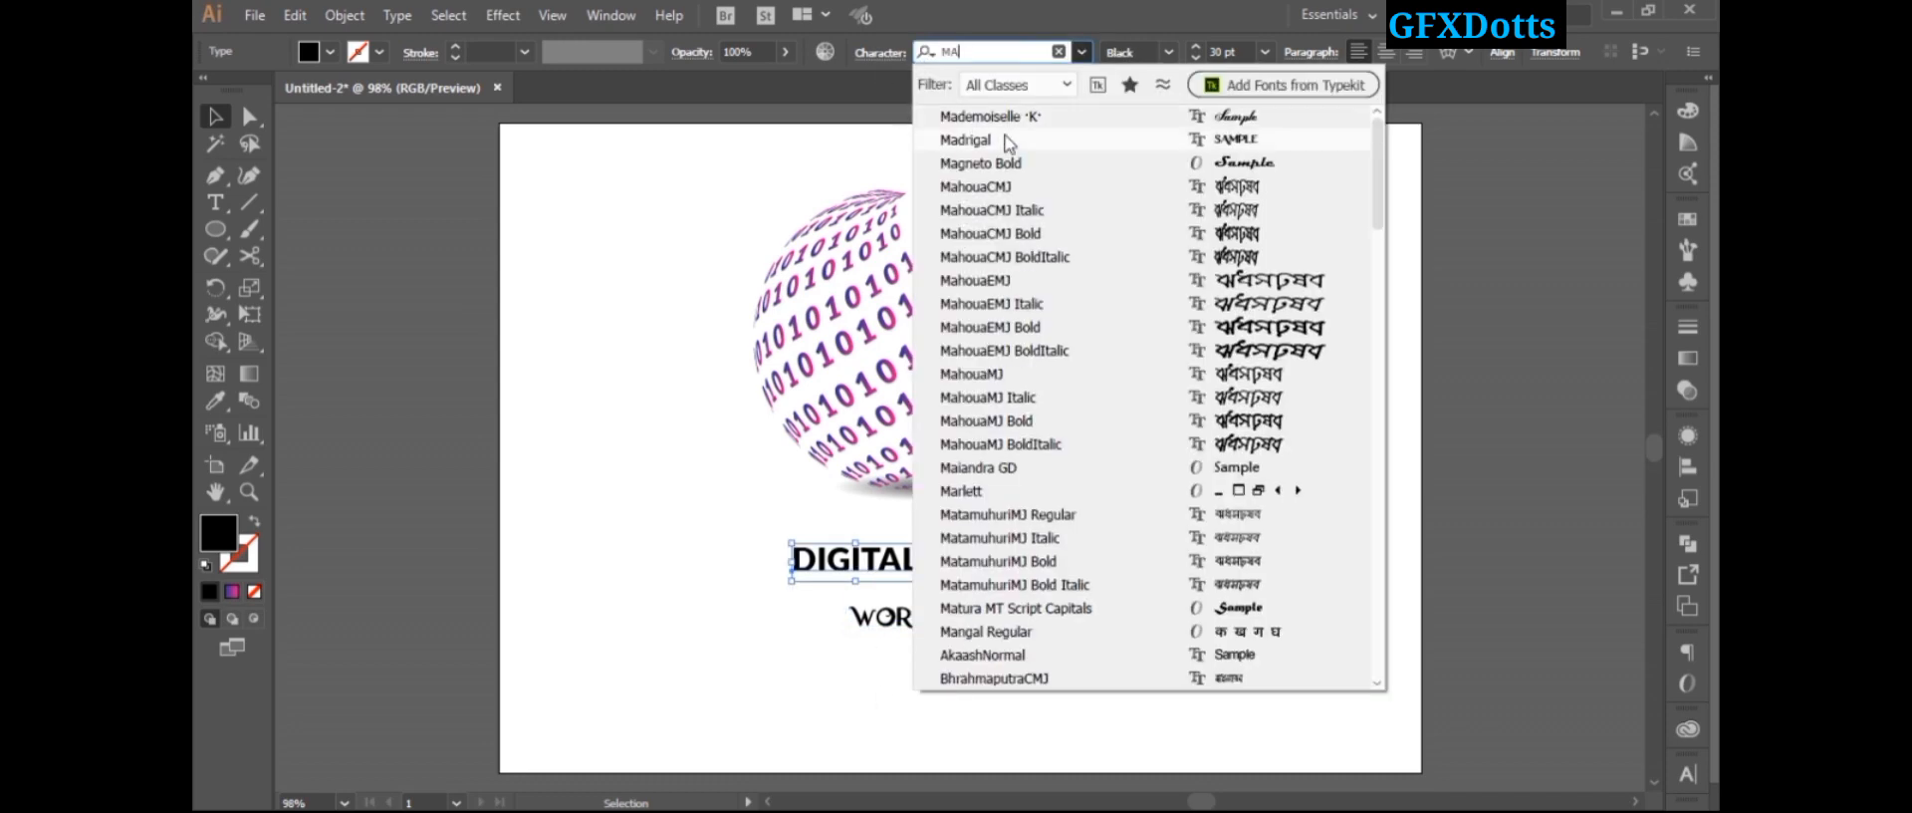
left_click(1002, 127)
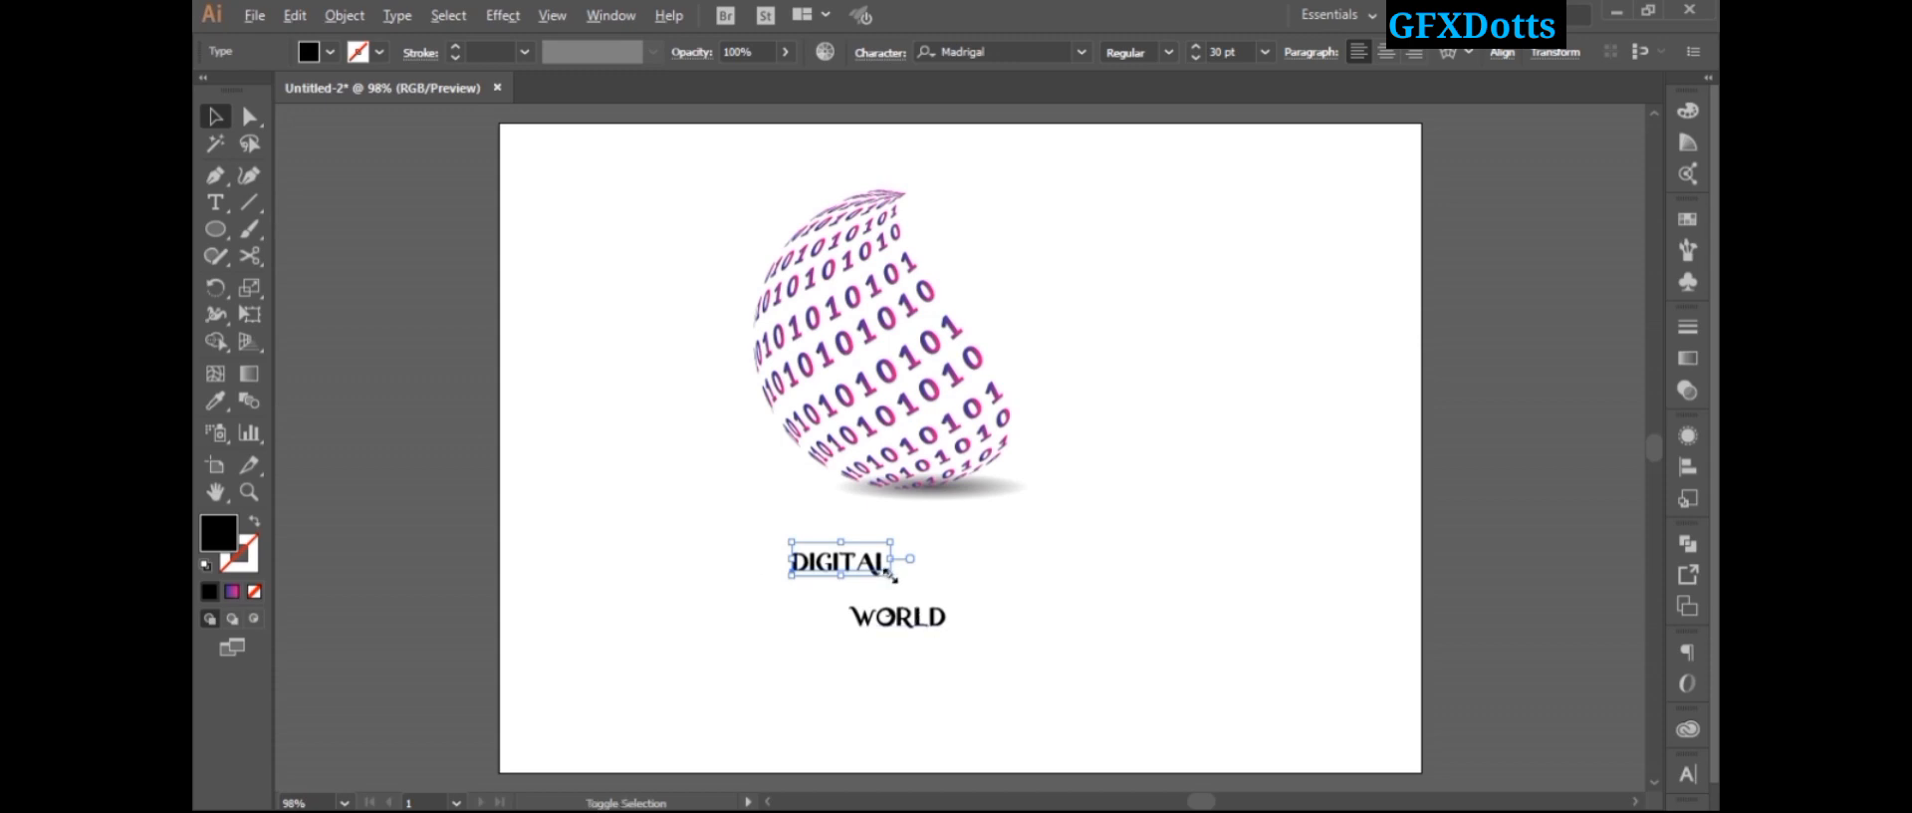
Step: Enlarge DIGITAL and WORLD below the sphere, and scale the pair to about 251 pt wide
left_click_drag(890, 575, 988, 567)
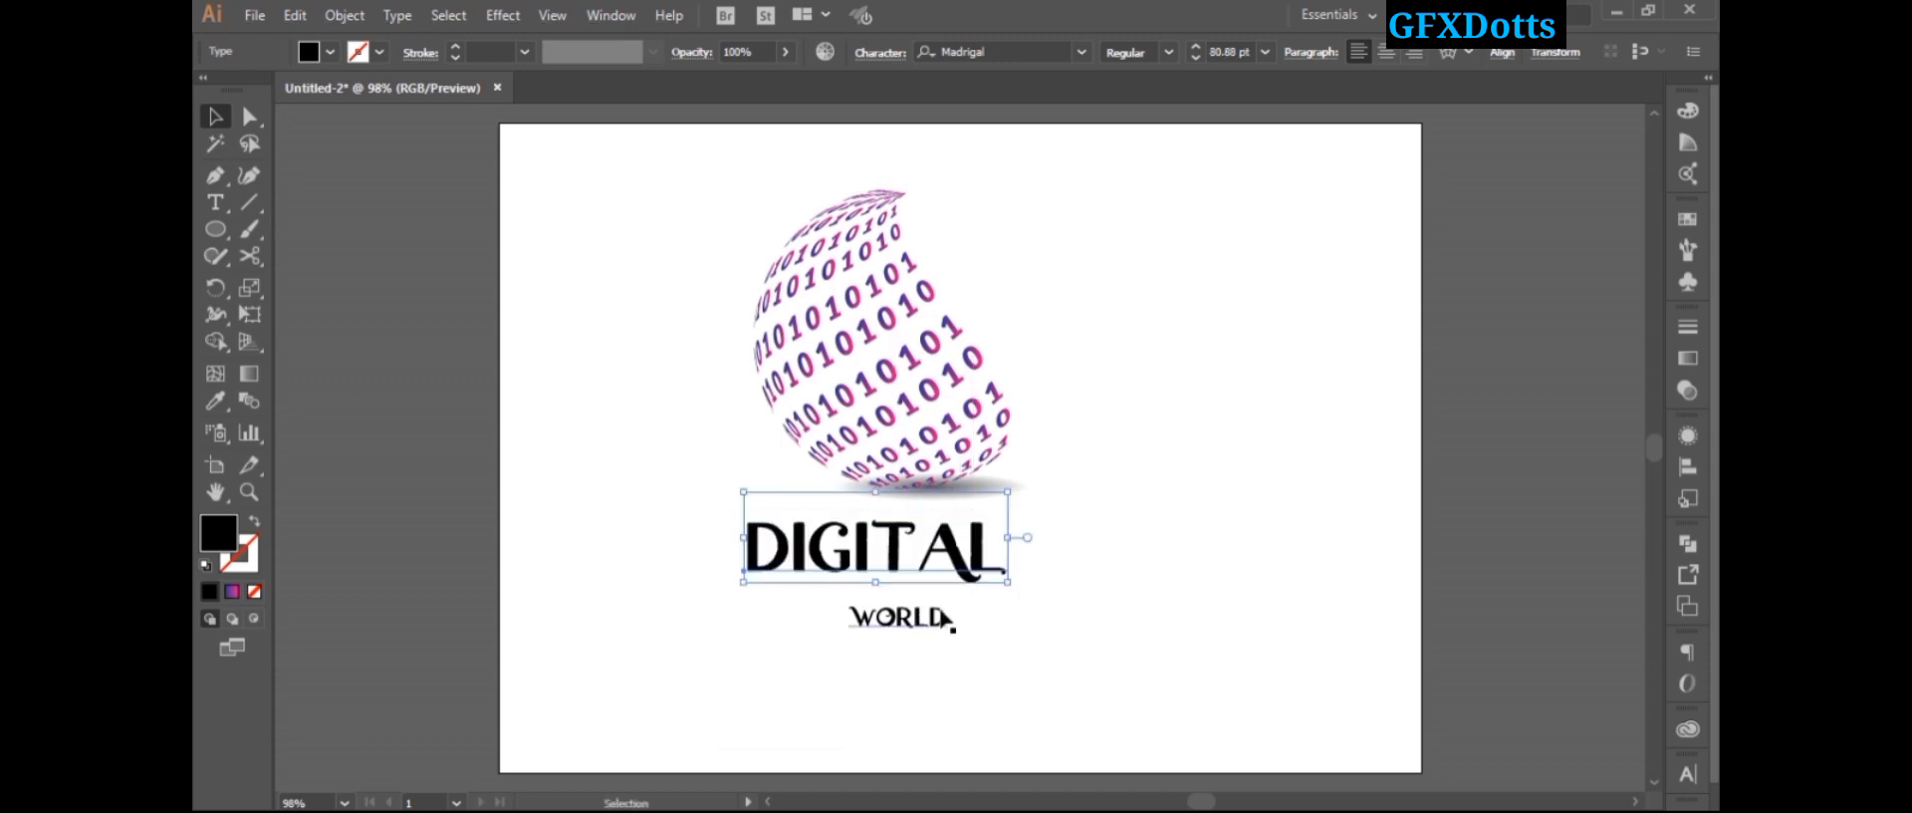
left_click(941, 618)
left_click_drag(949, 637, 763, 543)
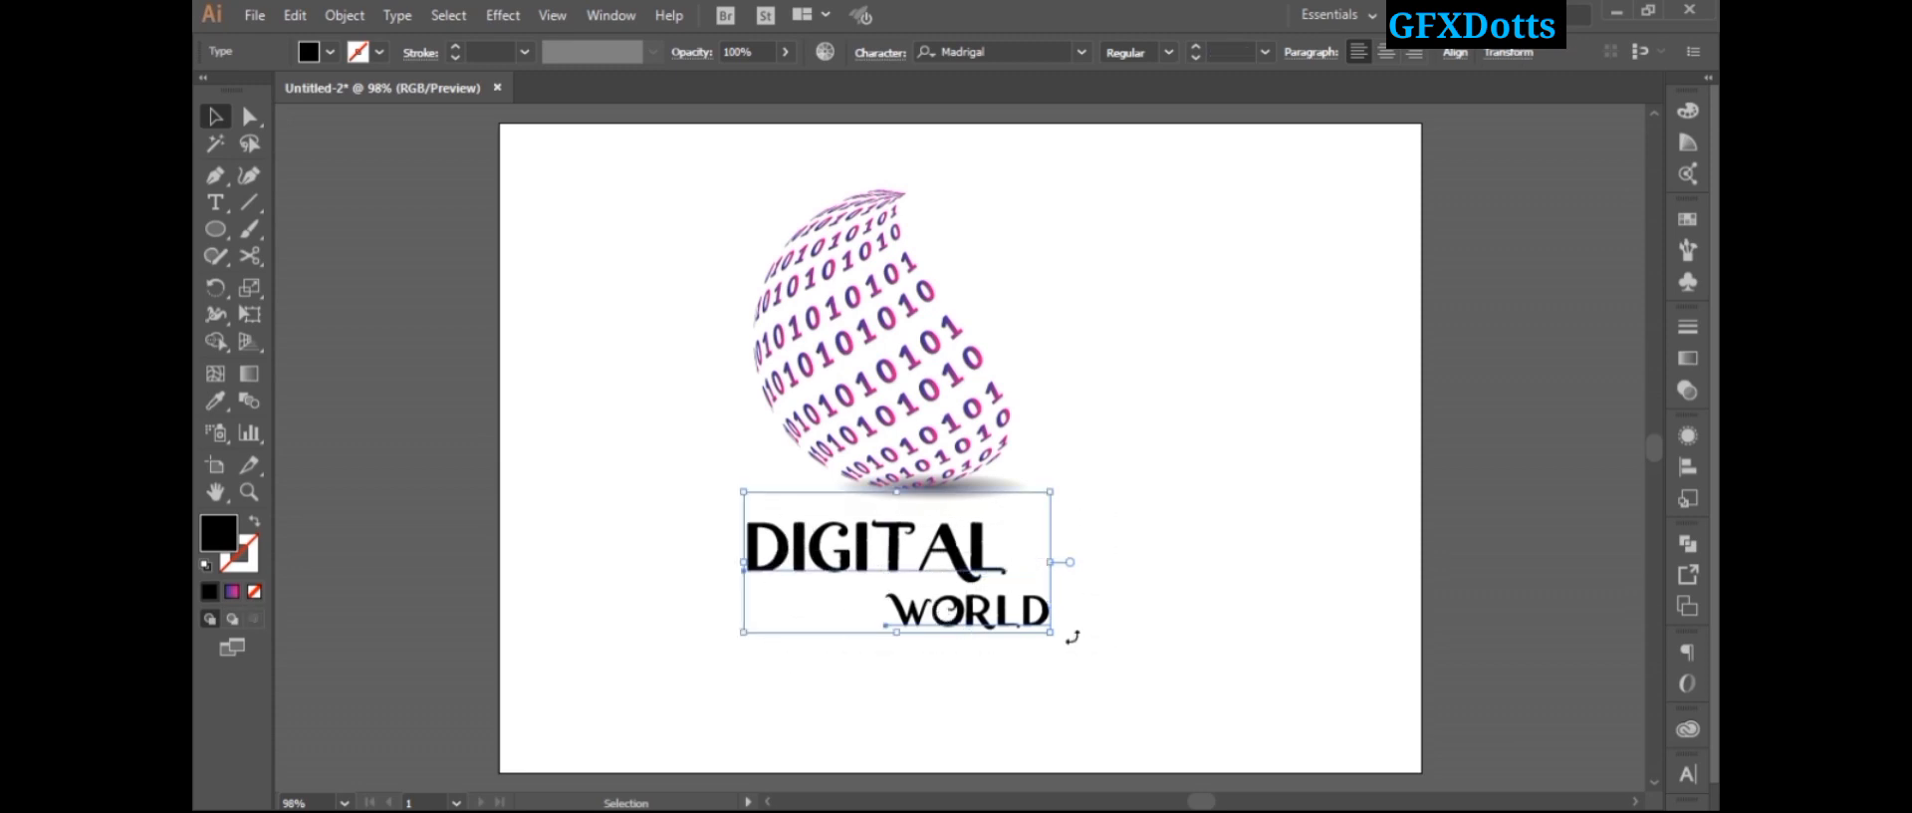
left_click_drag(1046, 633, 1050, 629)
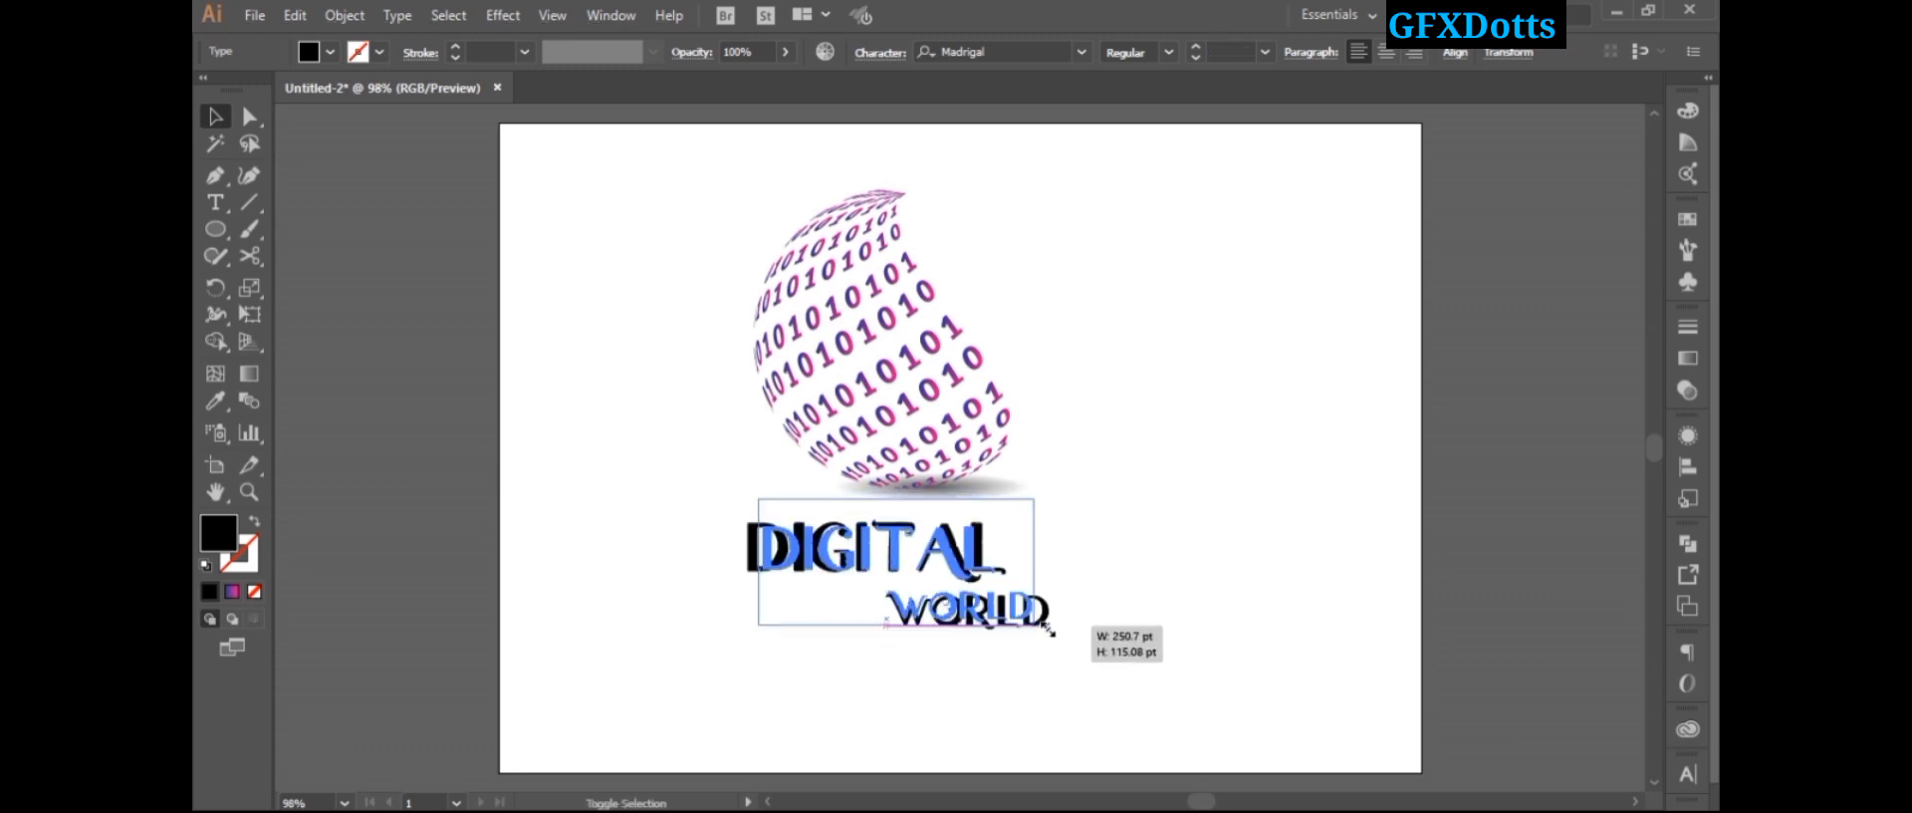
Step: Reduce DIGITAL to about 54 pt, move WORLD closer beneath it, and enlarge the pair slightly under the sphere
left_click(1118, 585)
left_click(986, 554)
left_click_drag(990, 577, 984, 573)
left_click_drag(869, 554, 868, 555)
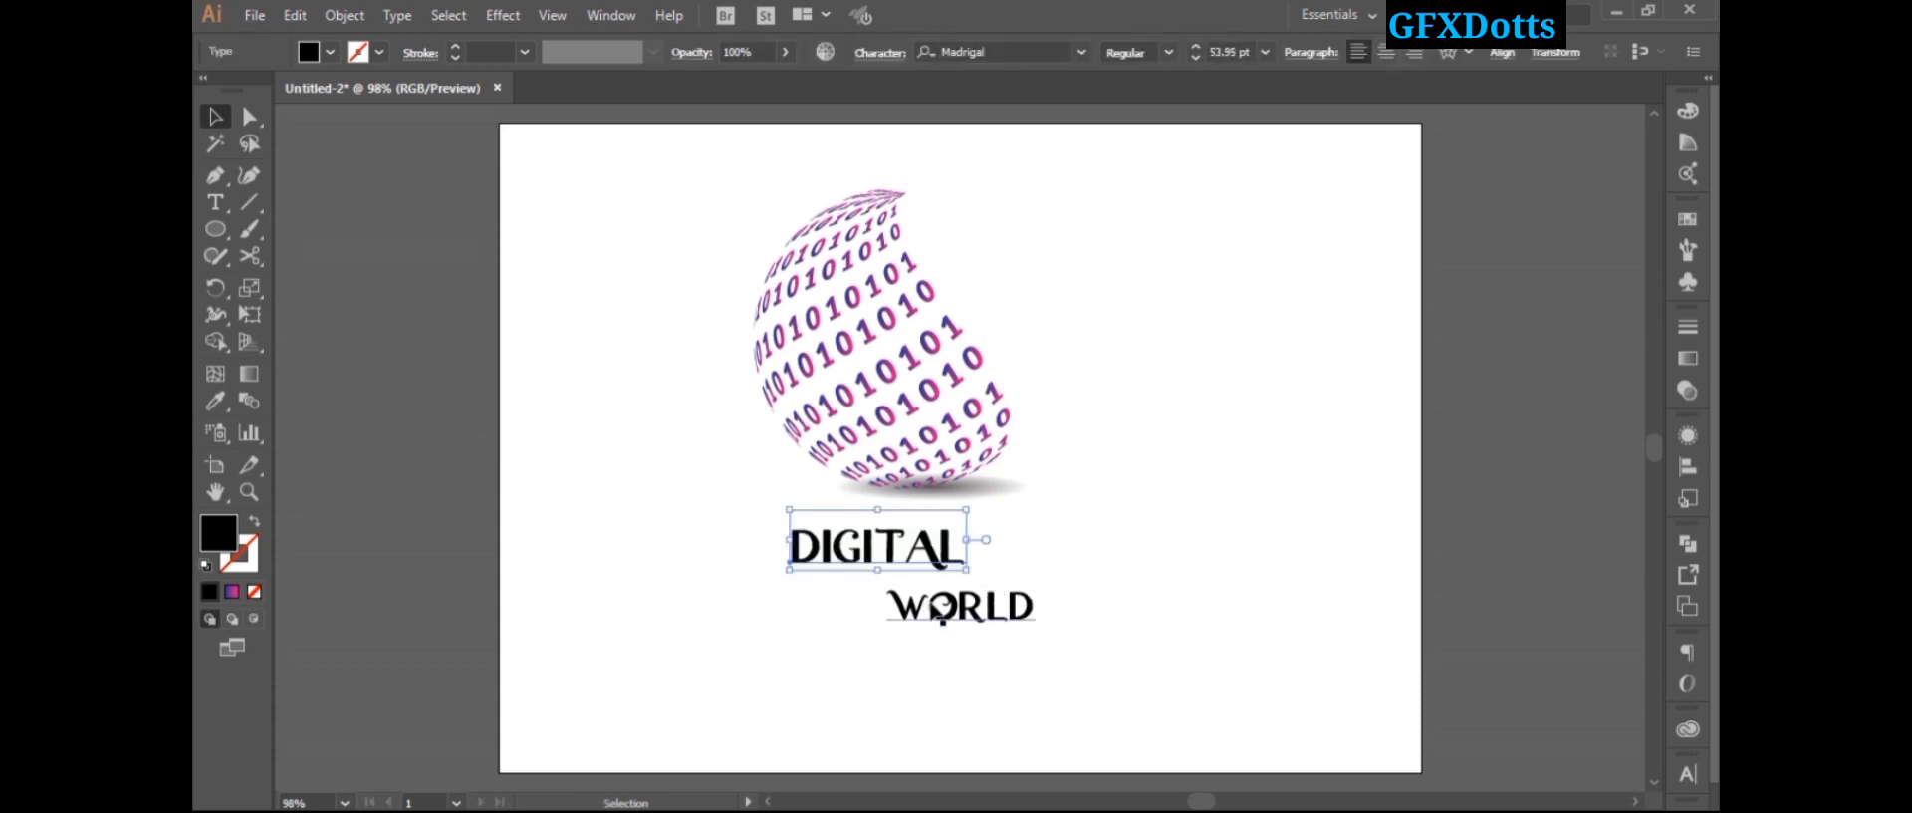
left_click_drag(942, 609, 924, 598)
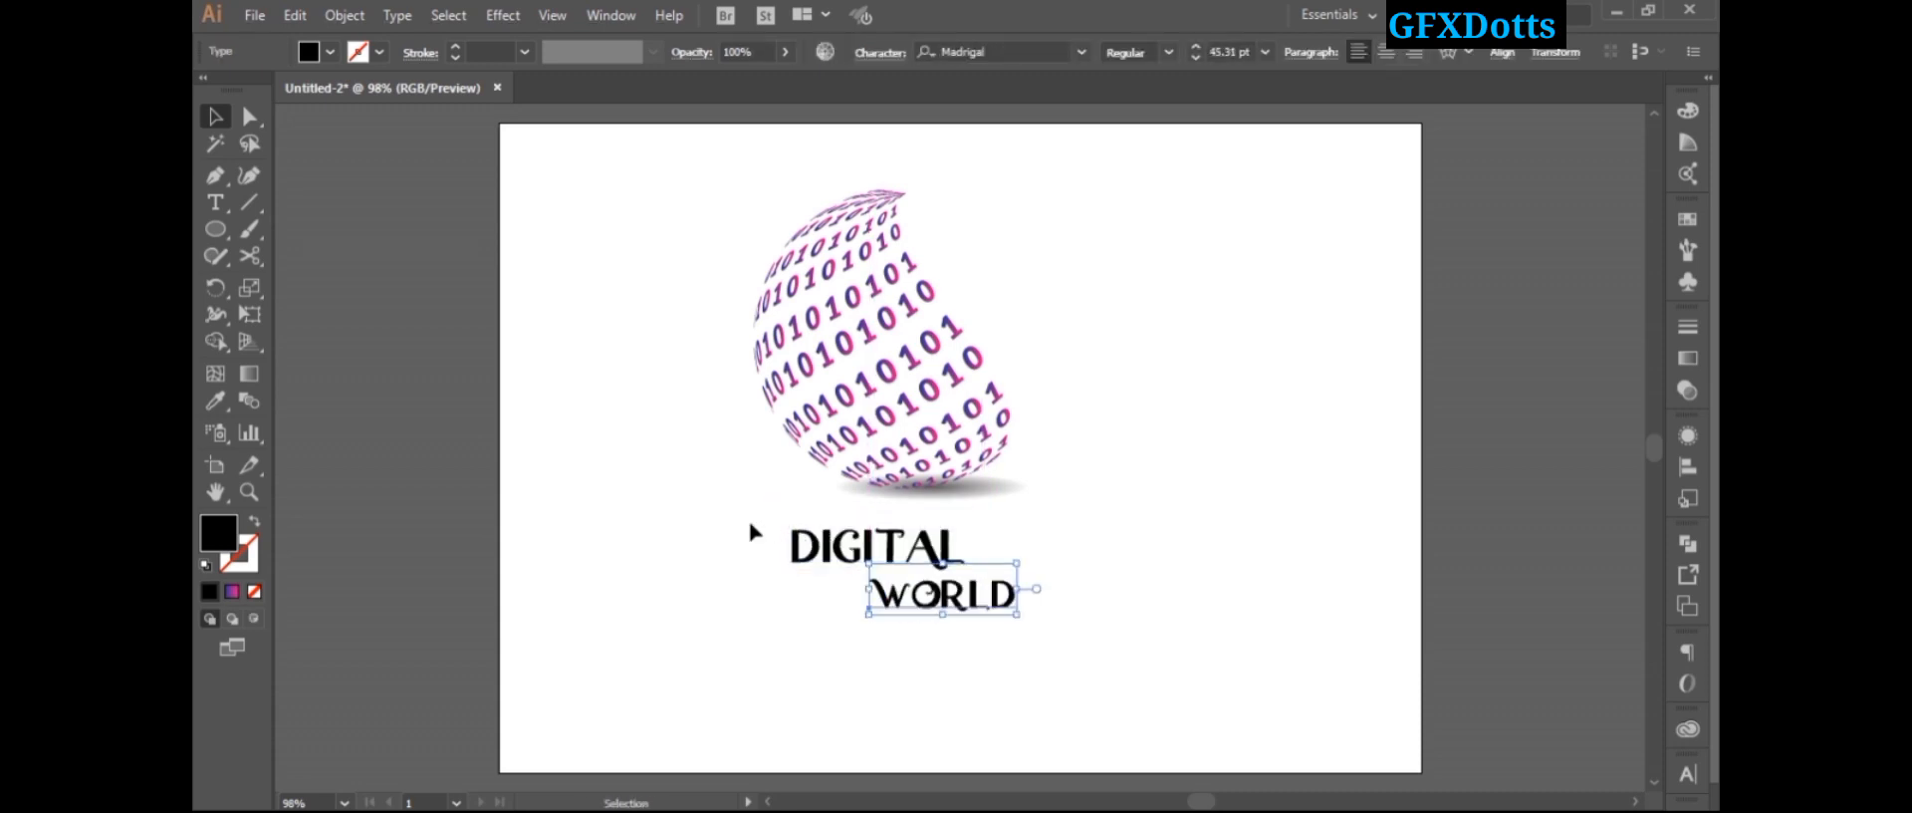
left_click_drag(754, 533, 1039, 624)
left_click_drag(949, 563, 971, 562)
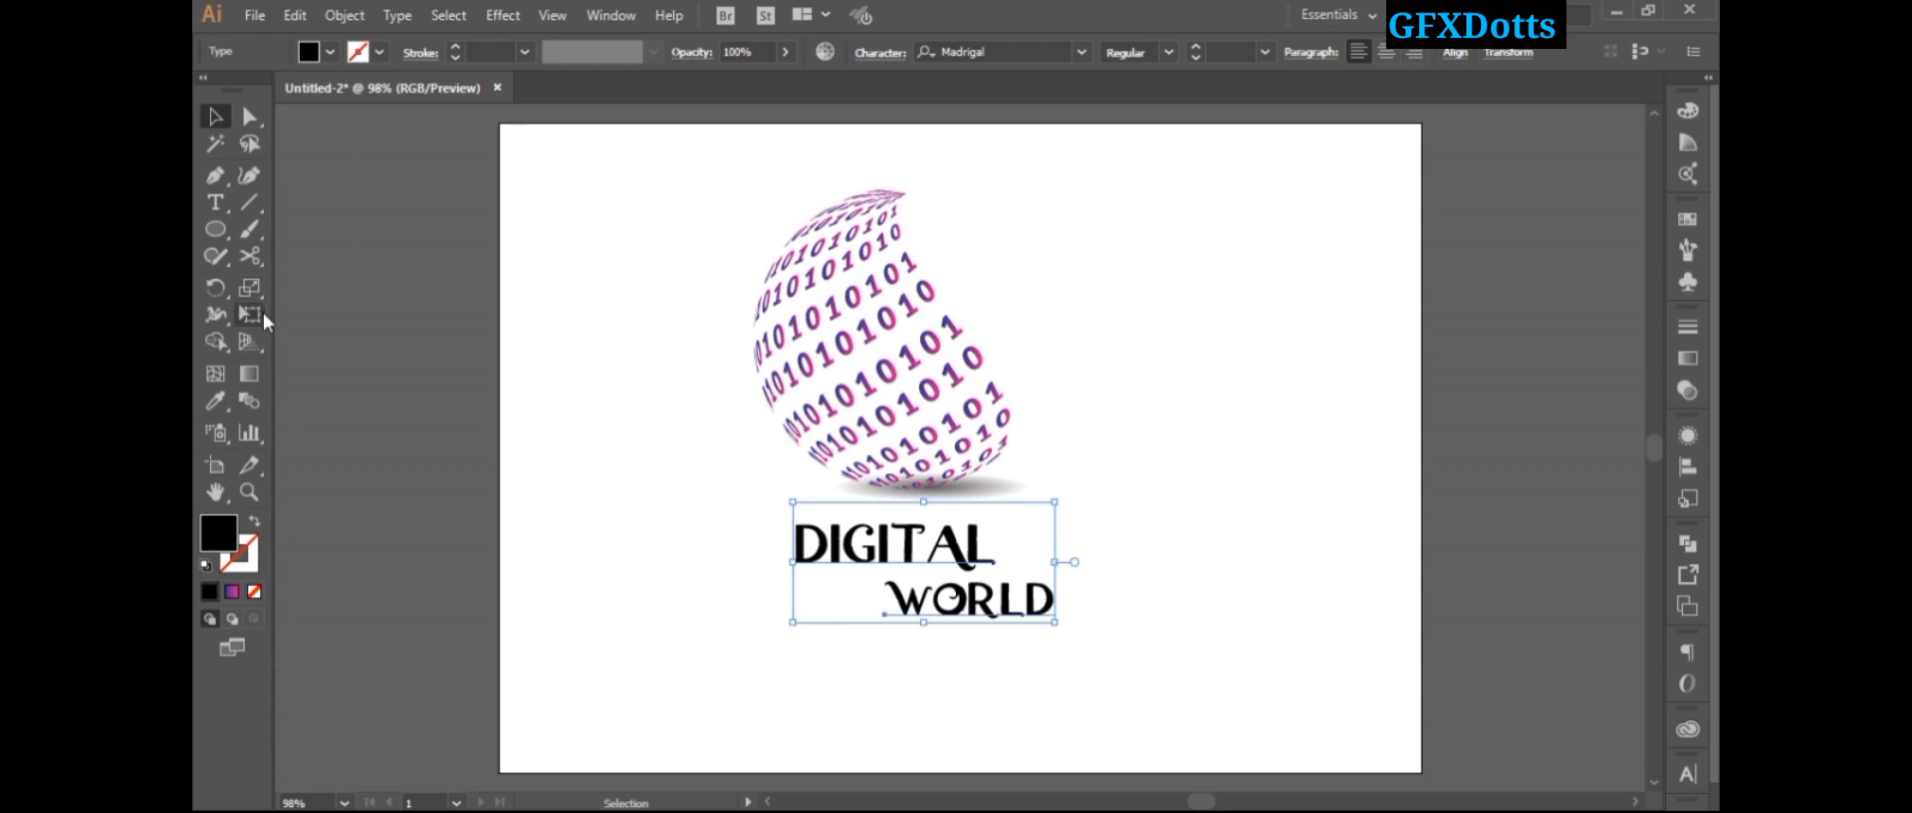
Step: Slant the DIGITAL and WORLD text to the right with the Shear tool
left_click(263, 312)
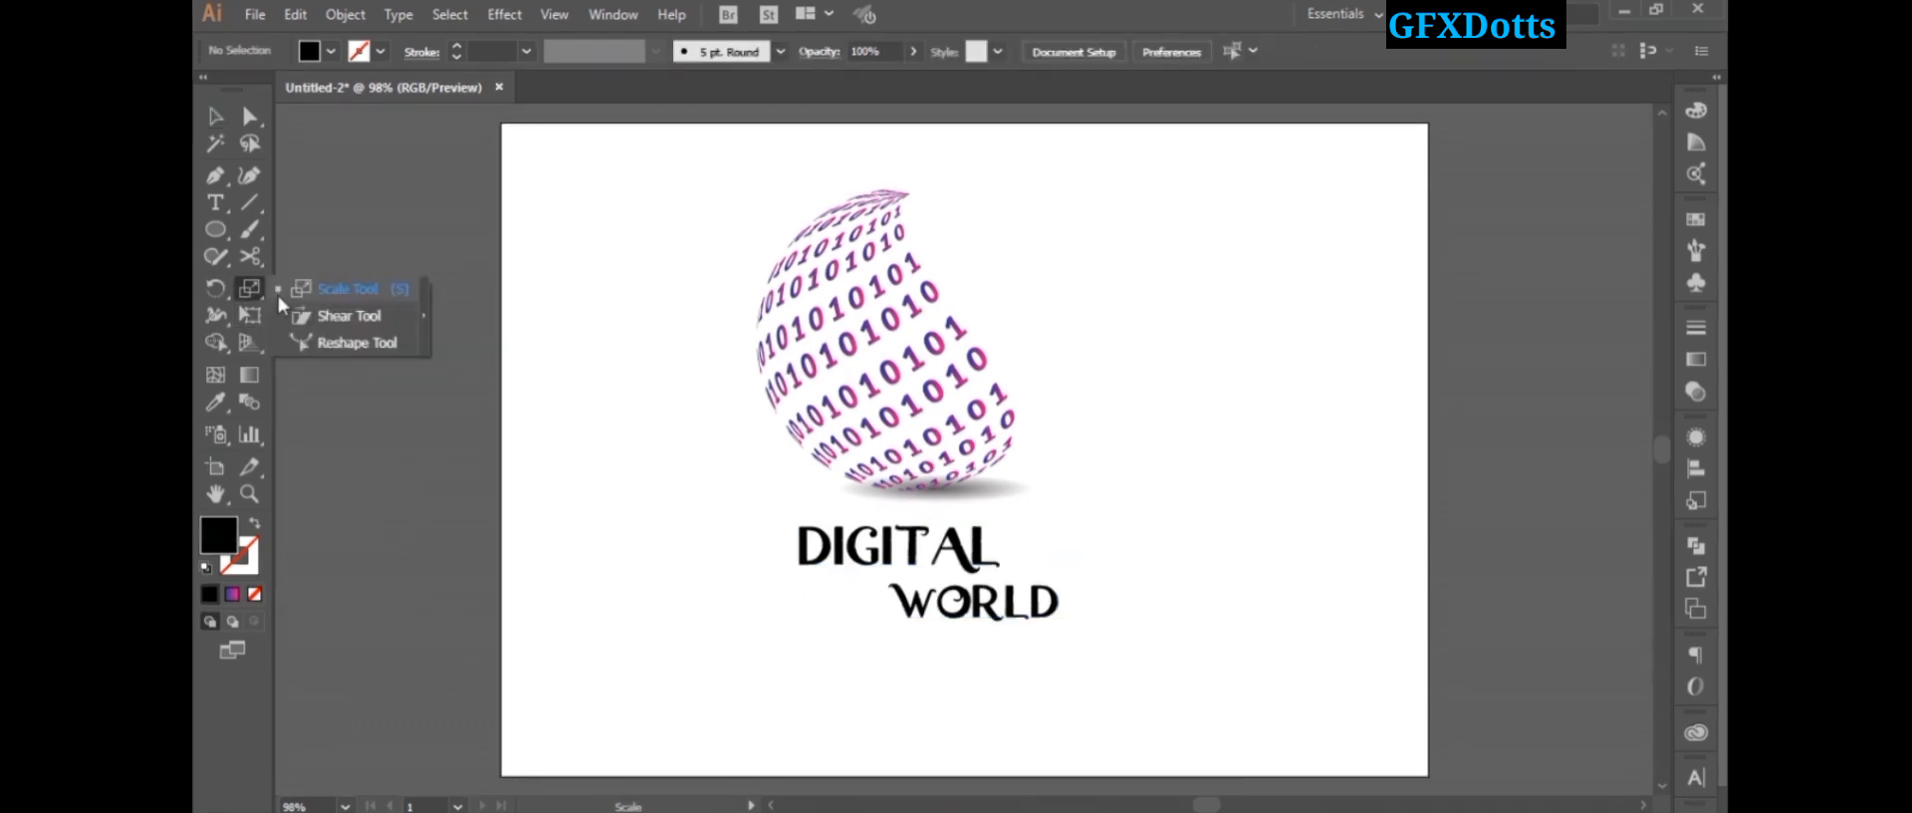
left_click(205, 117)
left_click_drag(735, 526, 1129, 639)
left_click(249, 288)
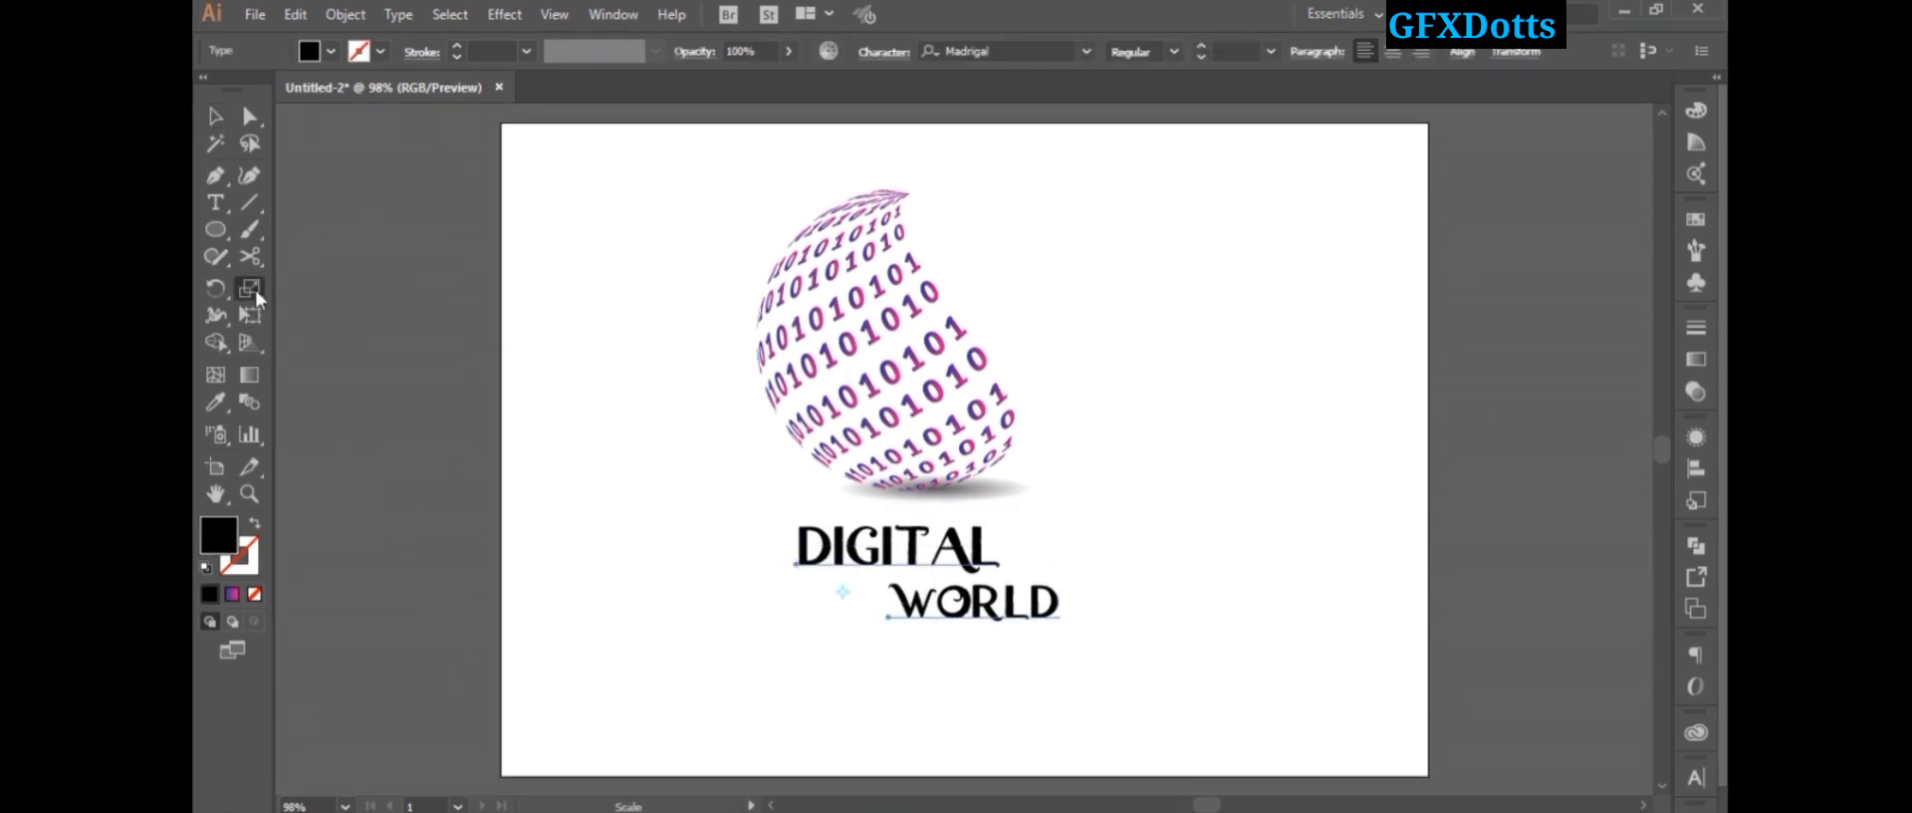
left_click_drag(249, 288, 346, 313)
left_click_drag(907, 539, 968, 535)
left_click(215, 115)
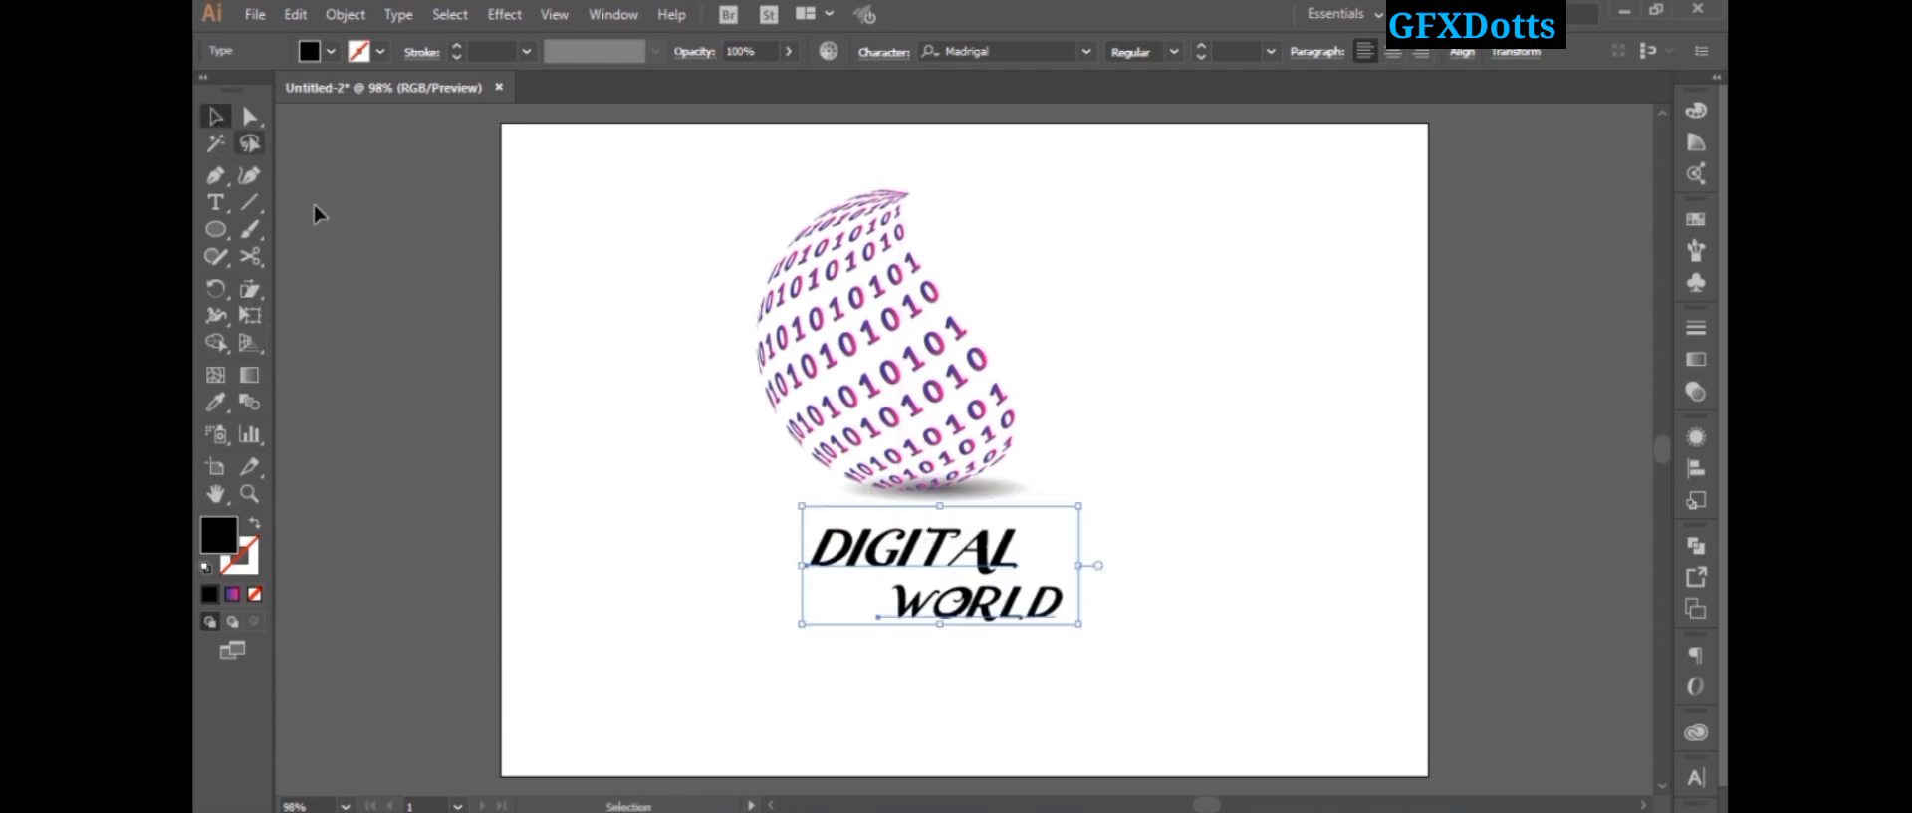
Step: Enlarge the slanted text slightly, and shrink the sphere group and place it just above the text
left_click_drag(1080, 621, 1091, 628)
left_click(964, 460)
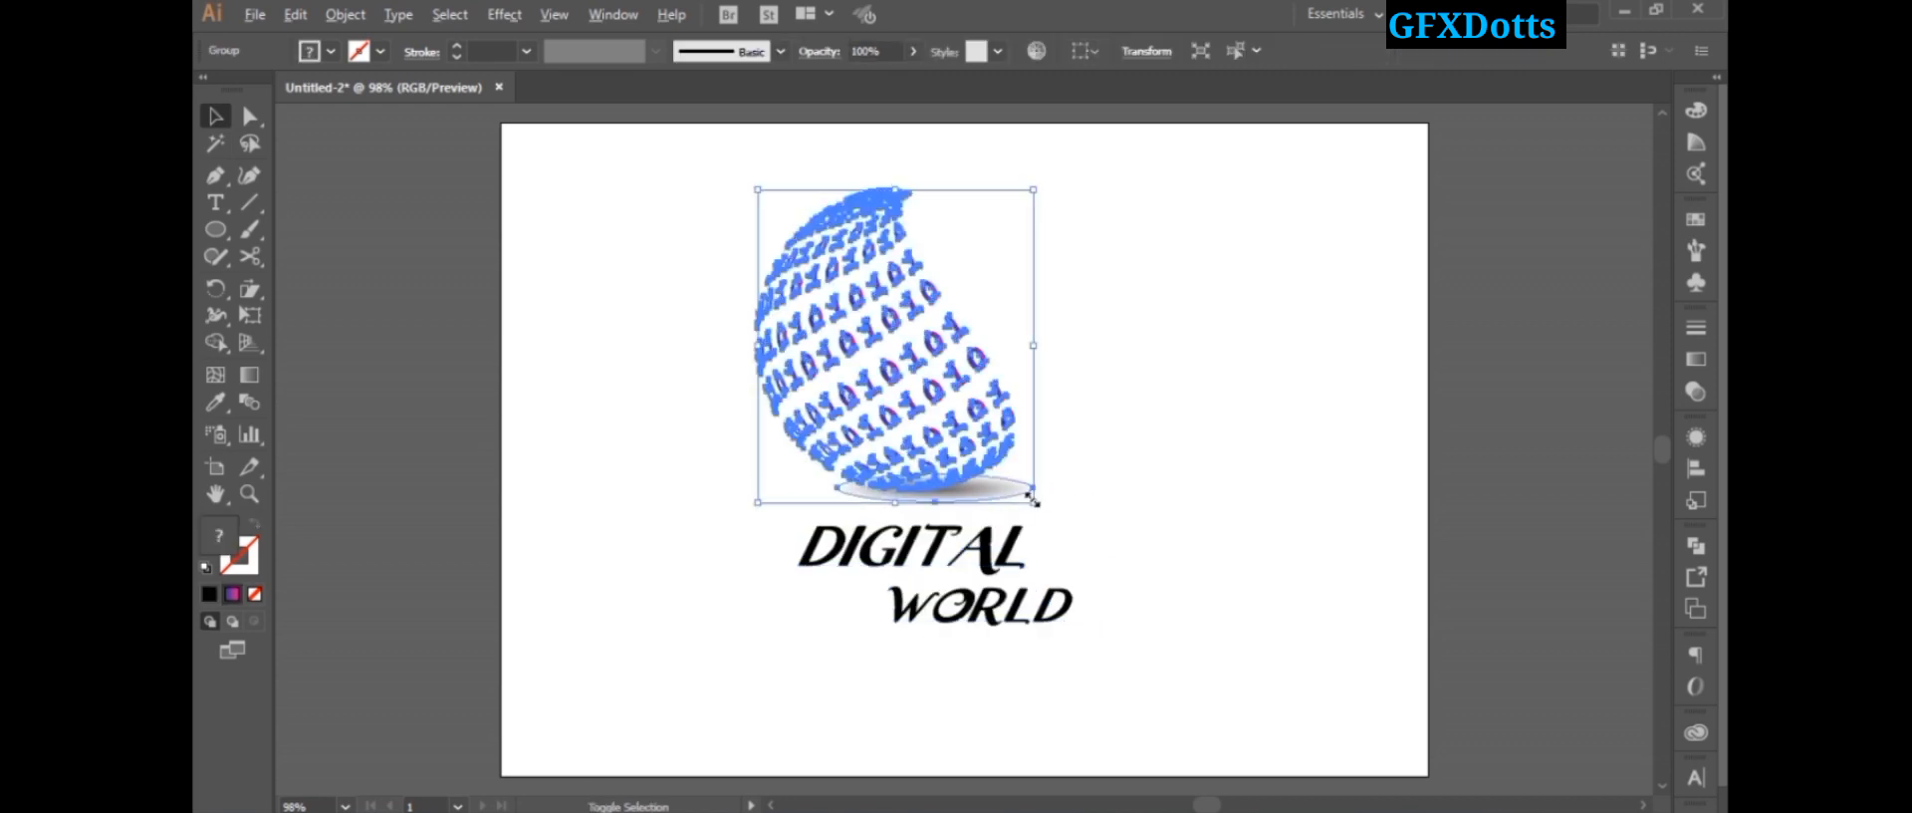
left_click_drag(1027, 505, 1006, 471)
left_click_drag(921, 433, 924, 470)
Step: Scale the DIGITAL and WORLD text down together so it fits beneath the smaller sphere
left_click(991, 570)
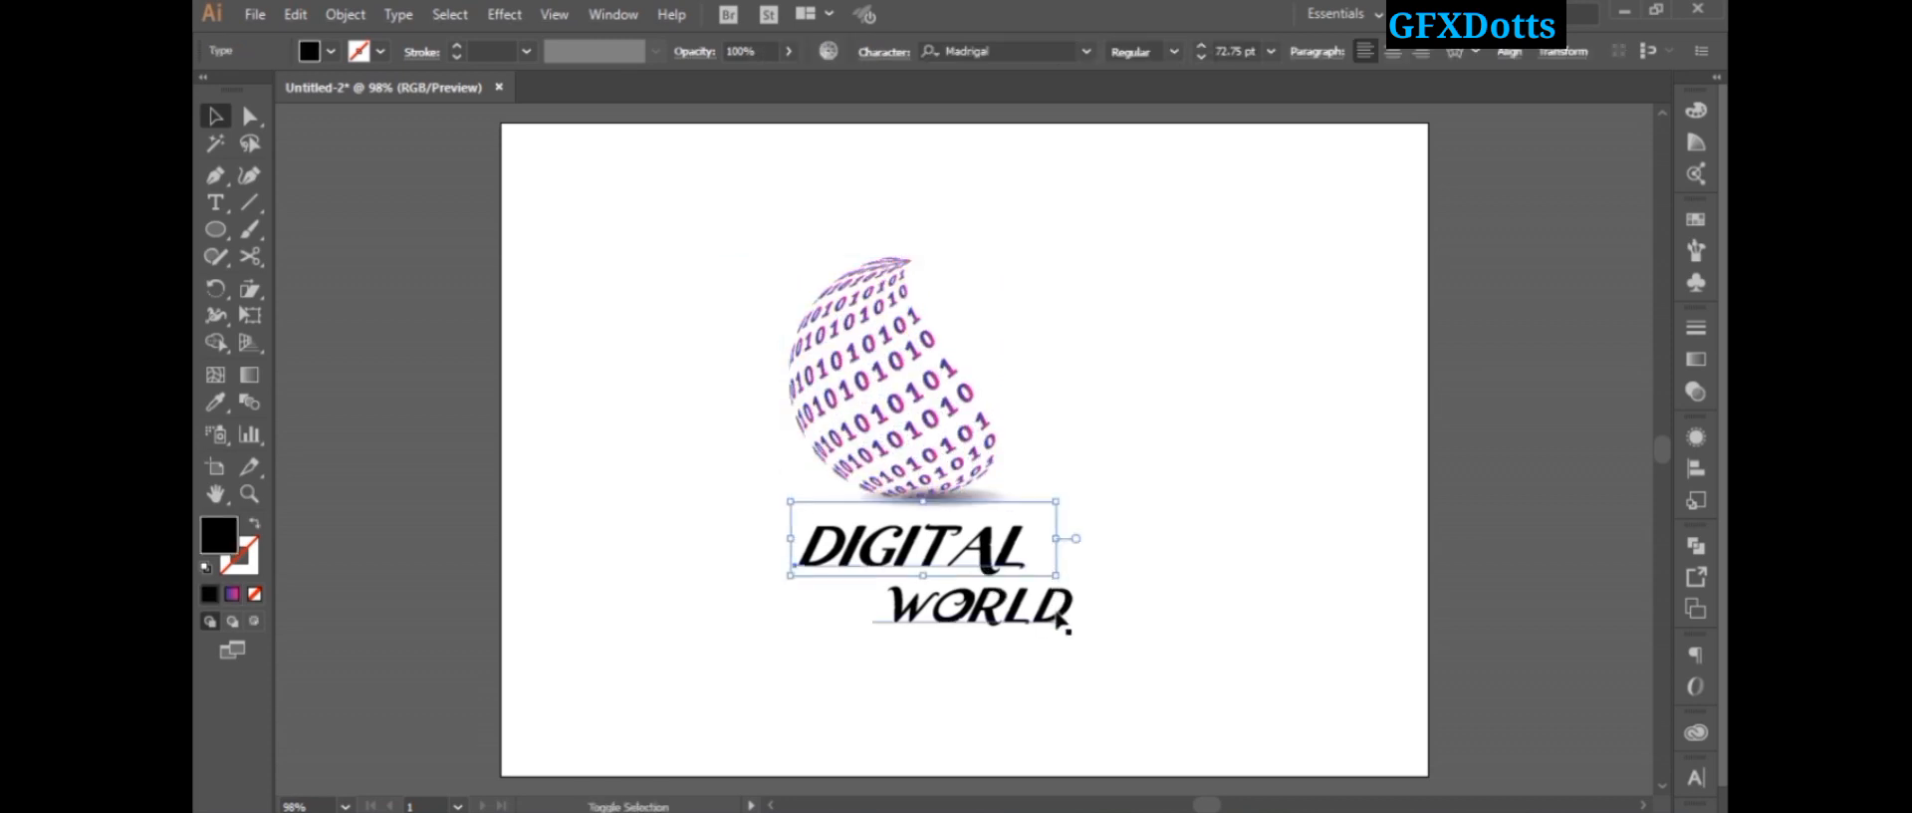
left_click(1061, 623, "shift")
left_click_drag(1094, 627, 1080, 618)
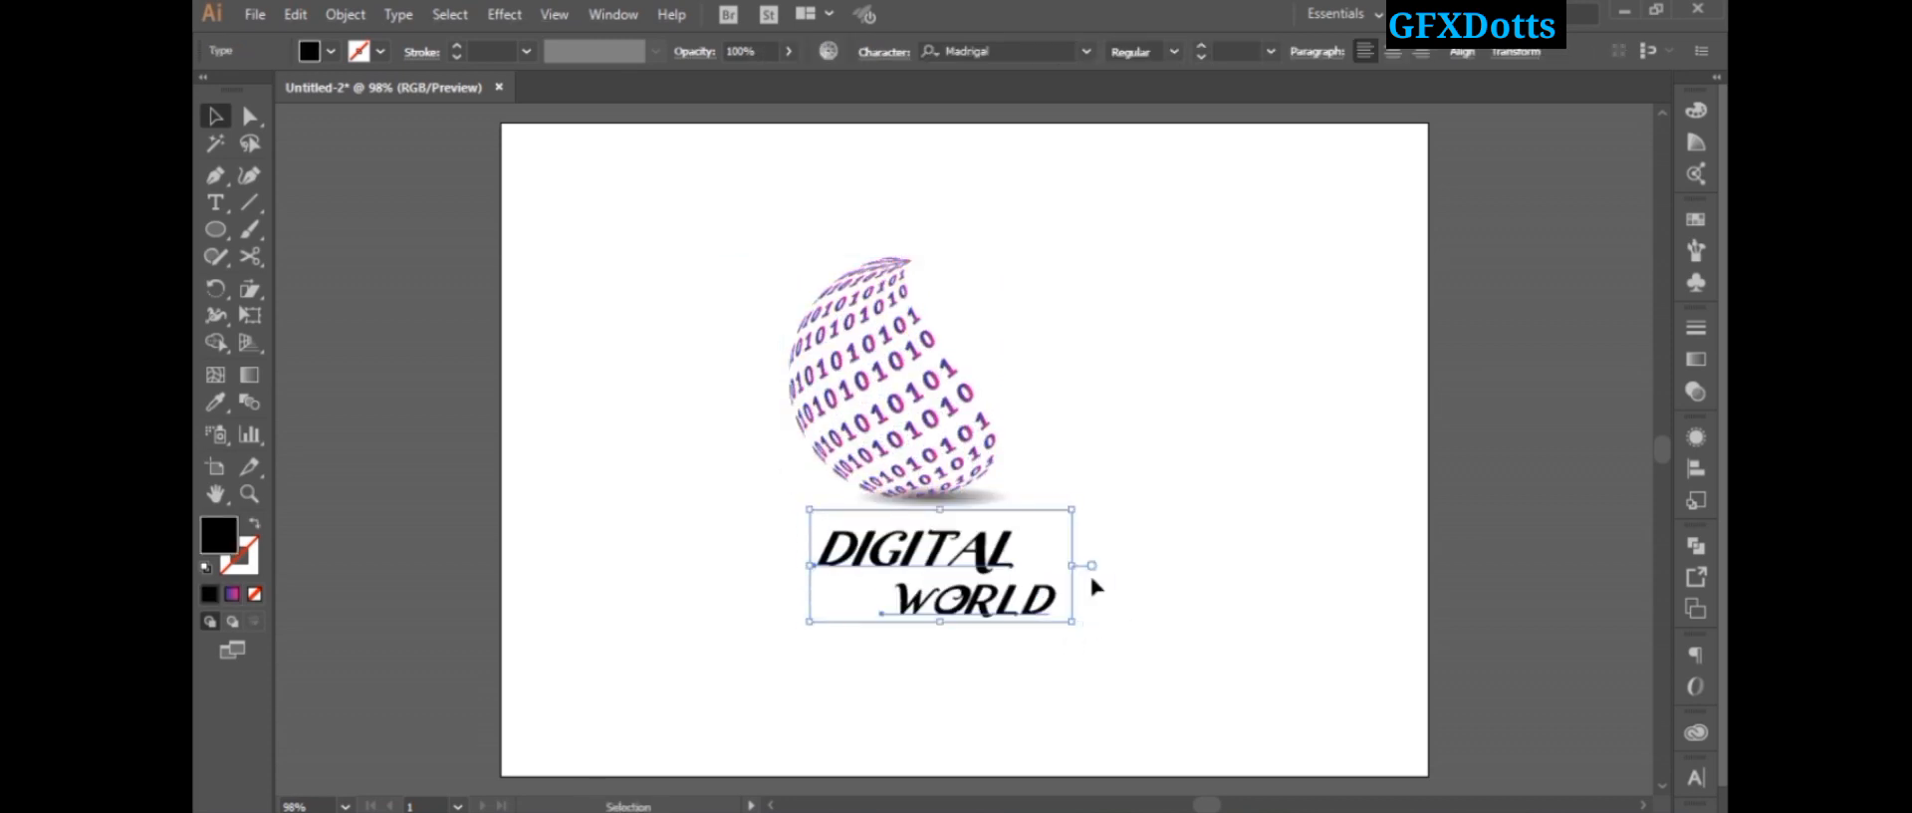
left_click(1090, 571)
left_click_drag(765, 267, 1081, 615)
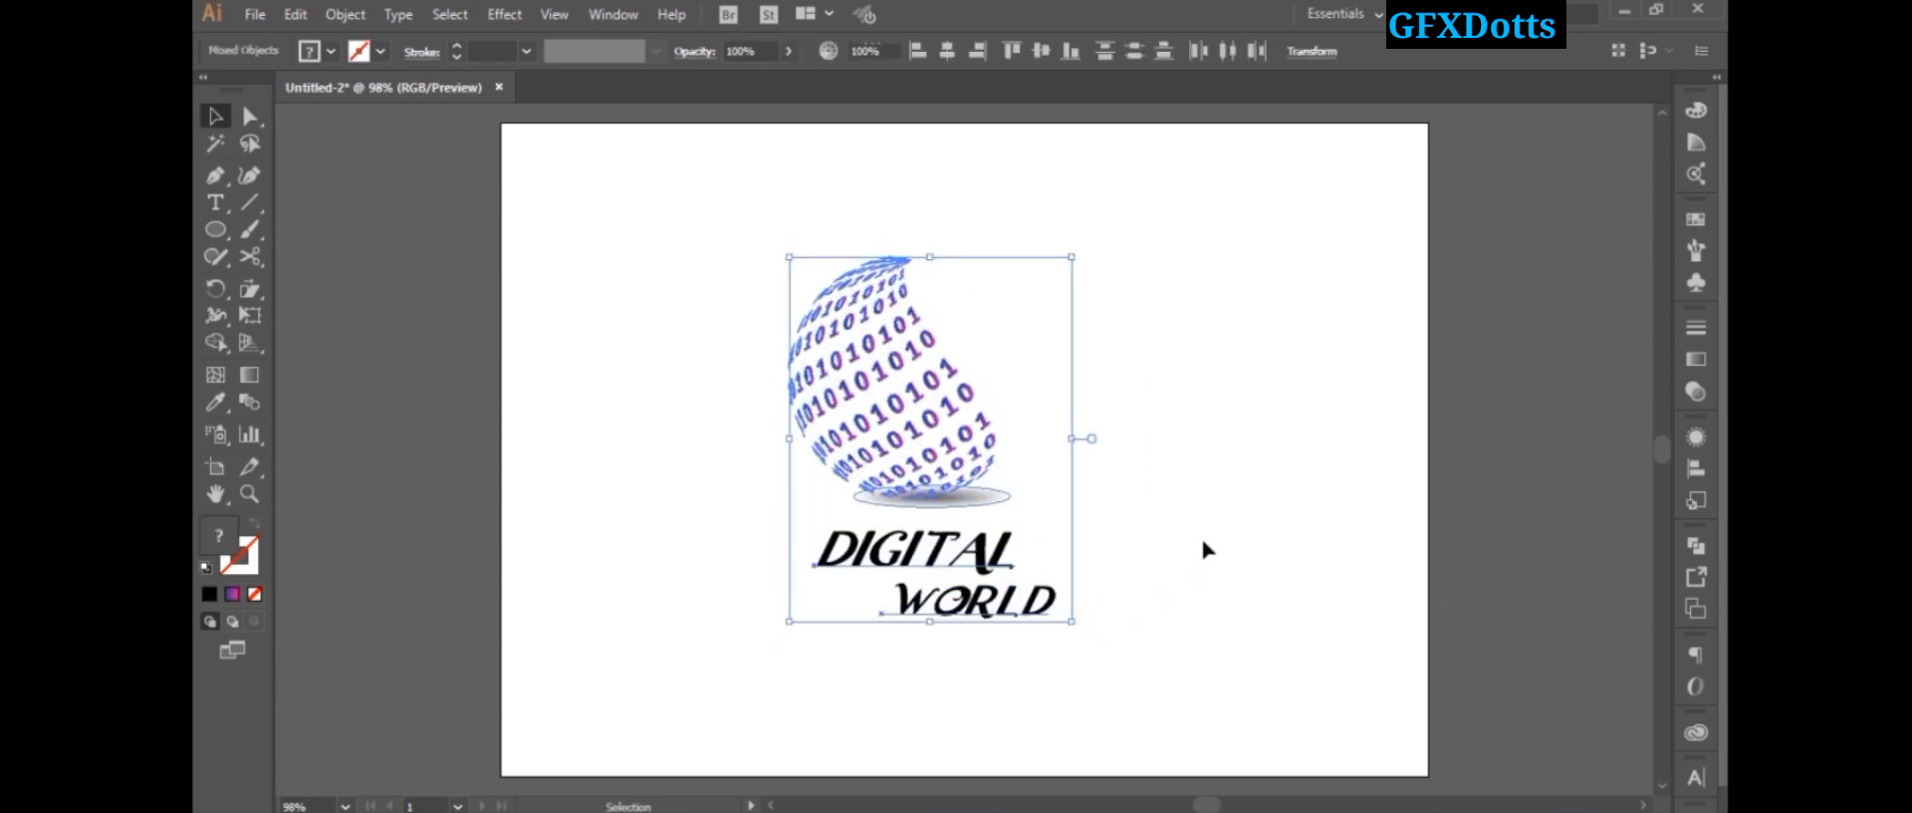
left_click(1201, 534)
Step: Draw a rectangle covering the whole artboard and send it to the back behind the artwork
left_click_drag(215, 229, 289, 230)
left_click_drag(492, 121, 1417, 769)
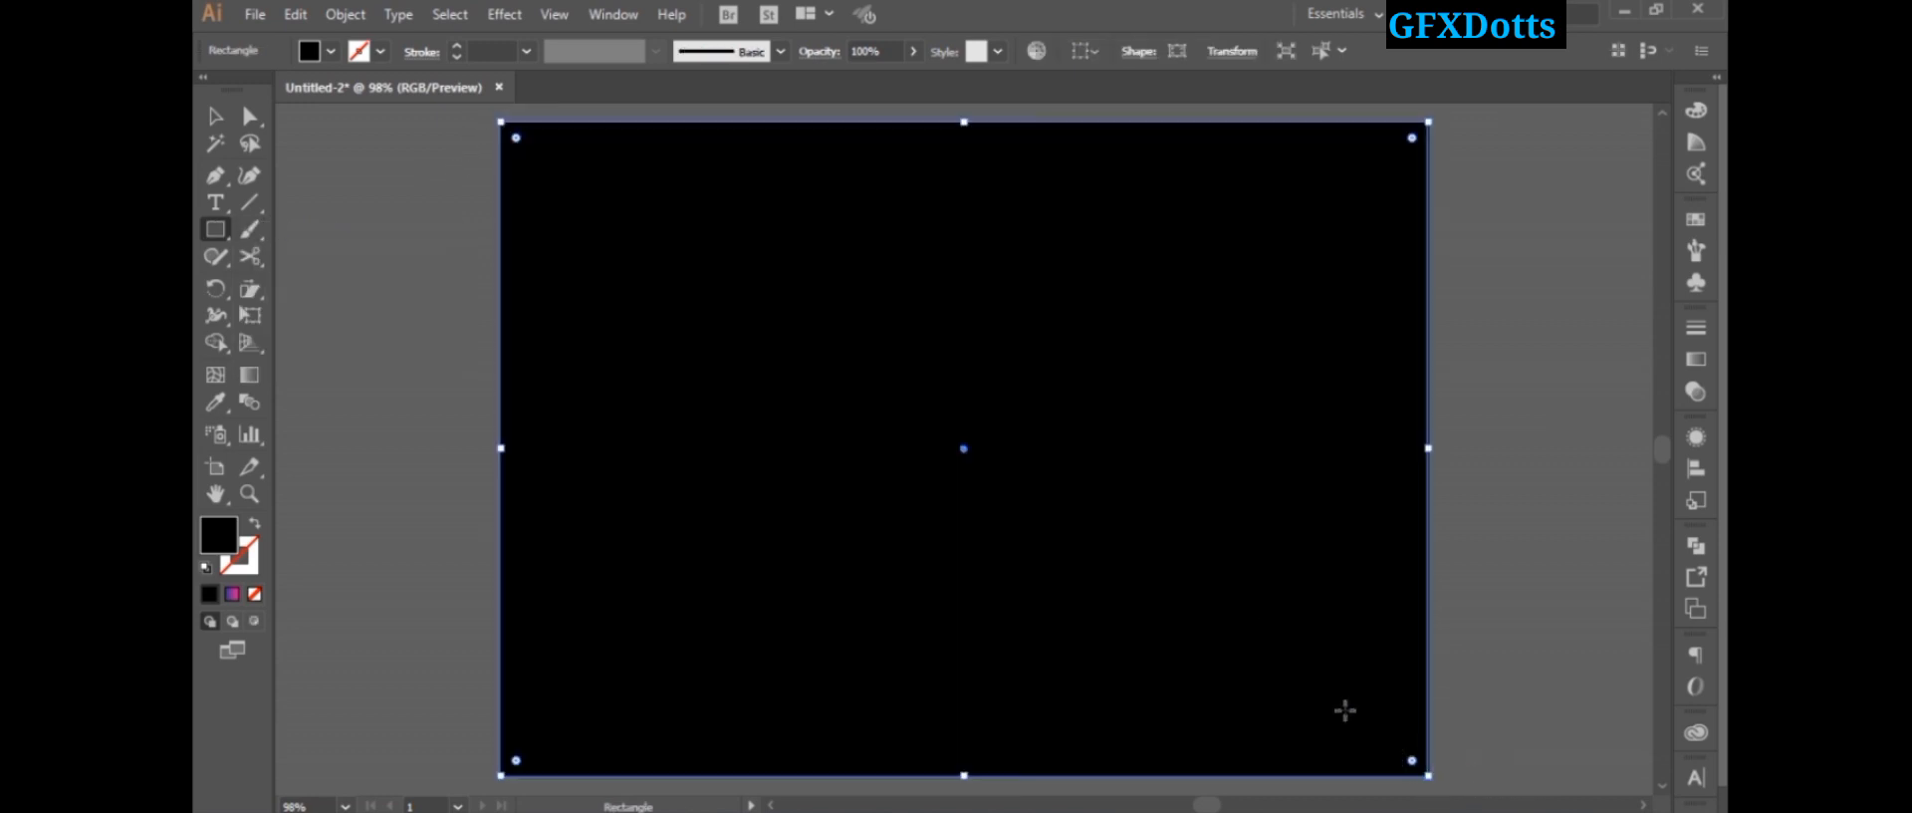
right_click(1031, 350)
mouse_move(1183, 682)
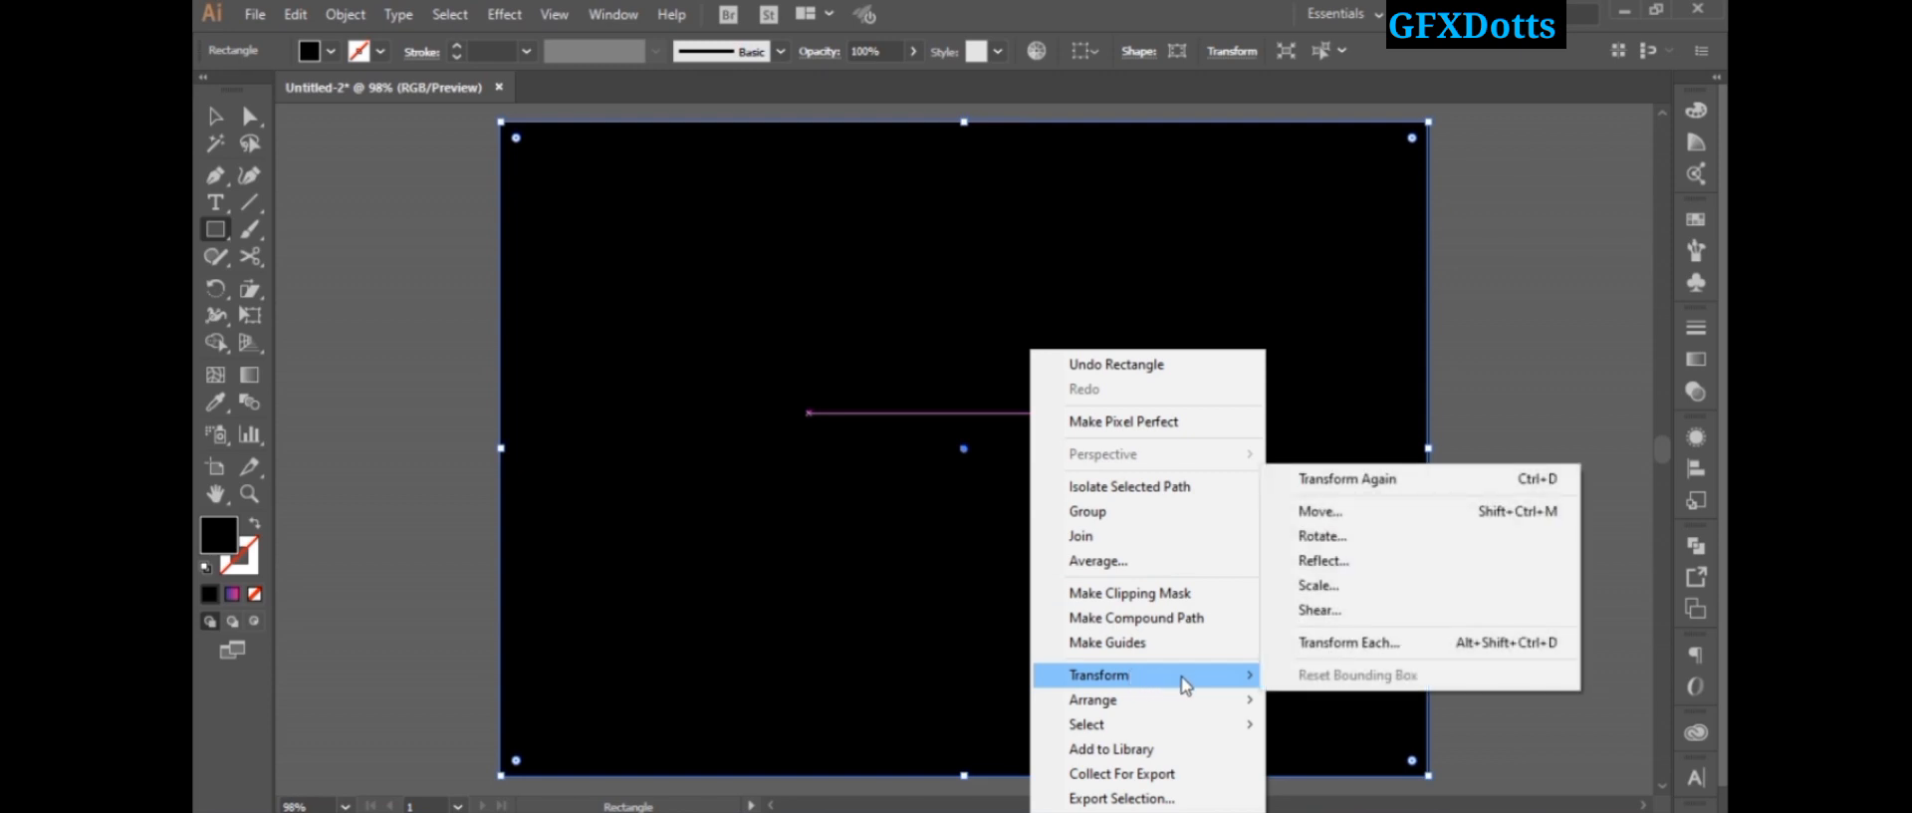
left_click(1325, 774)
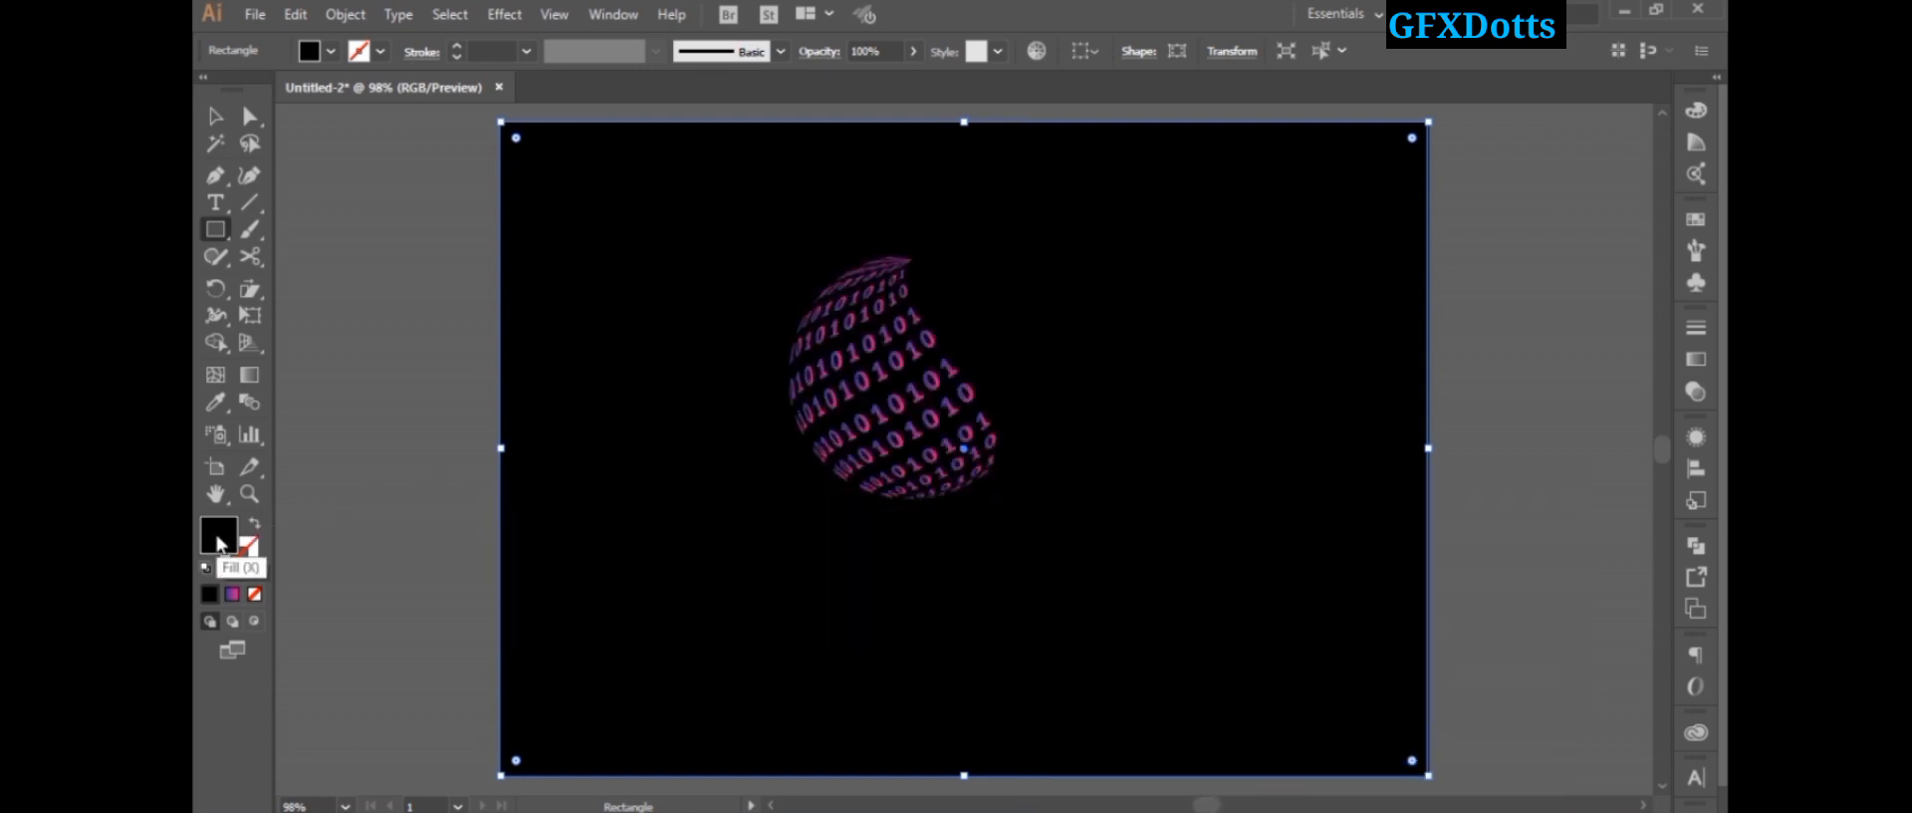
Step: Fill the background rectangle with a gradient and set its end stop to 60% black at 30% opacity
left_click(232, 596)
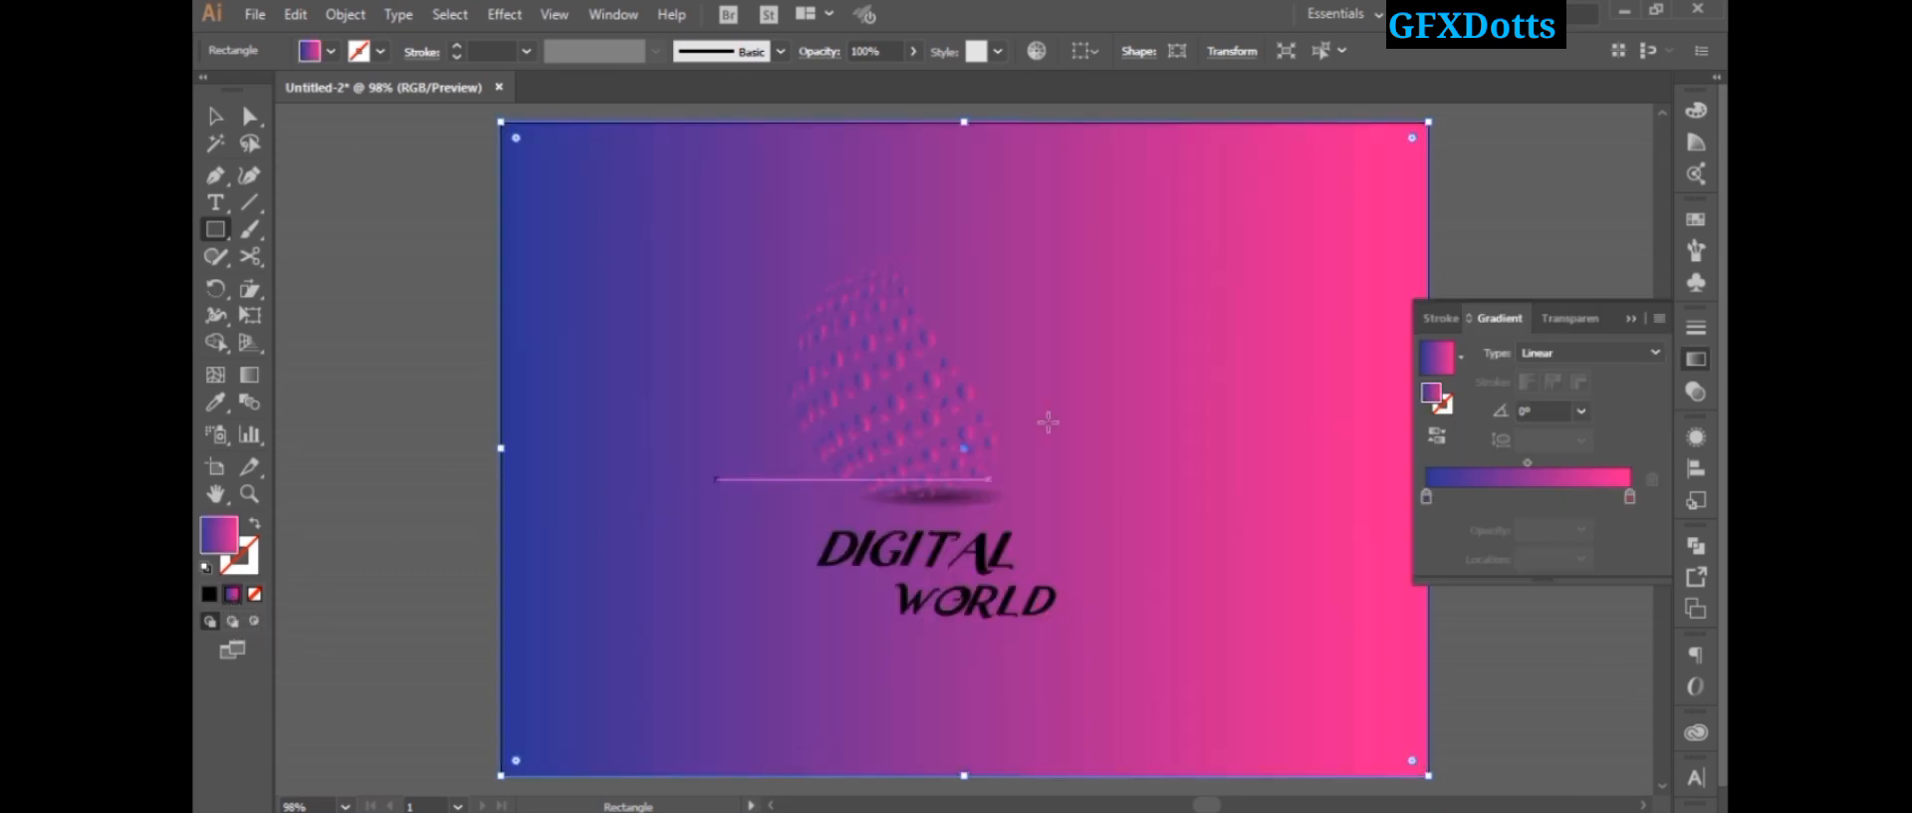
double_click(1629, 495)
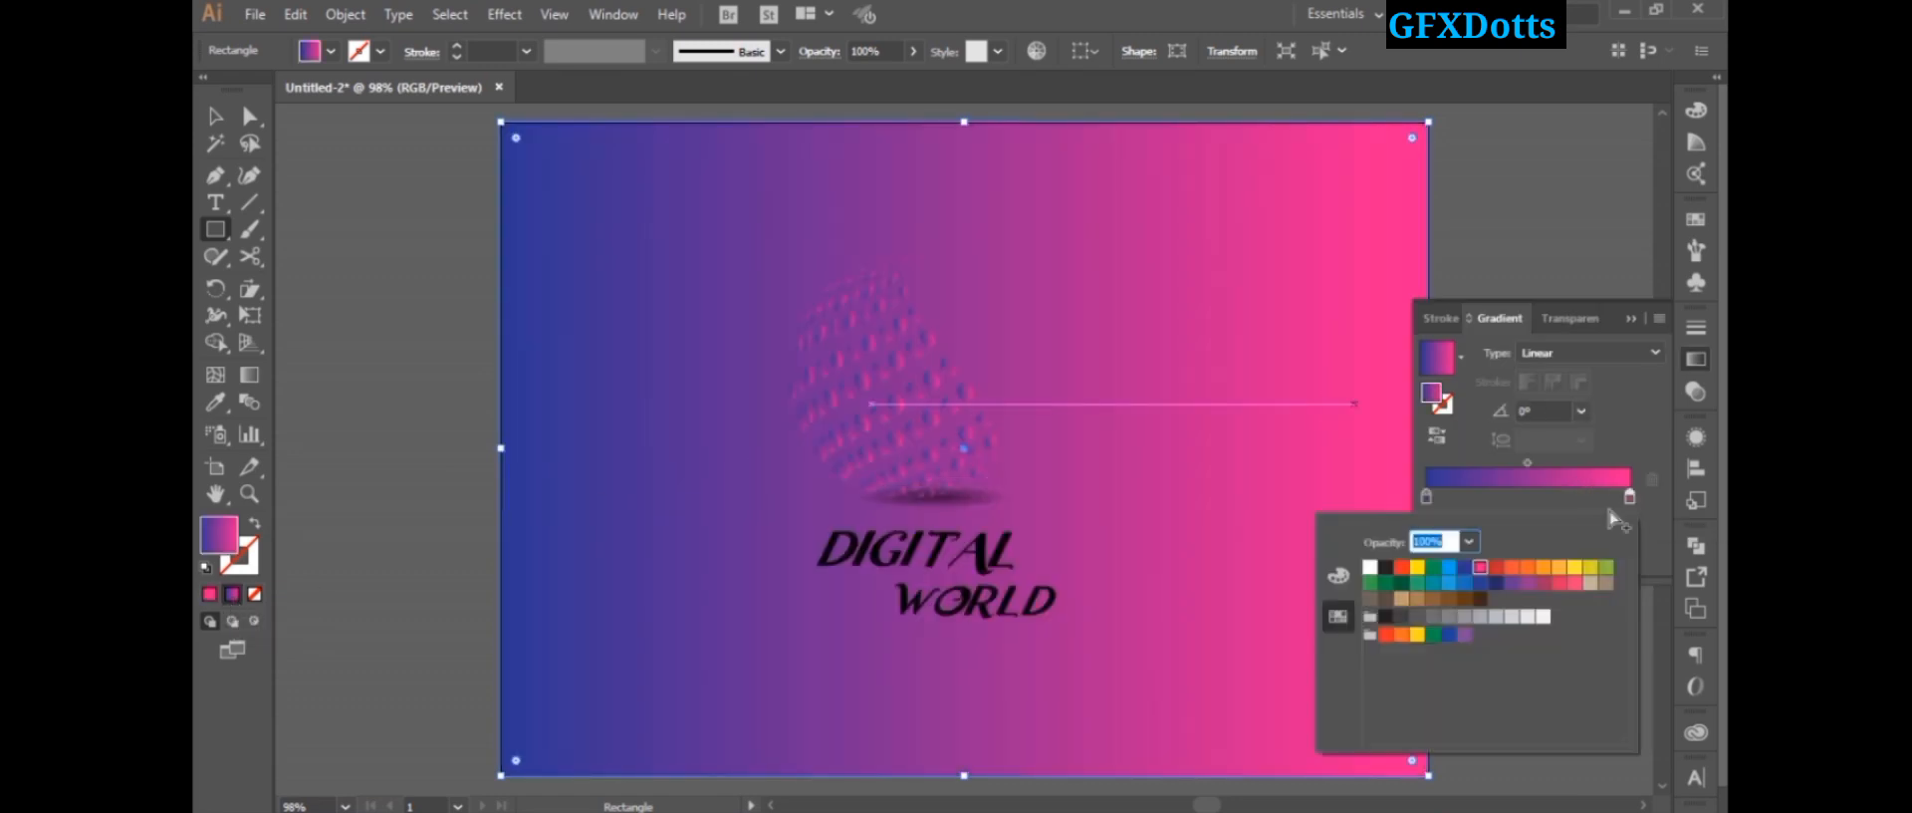
left_click(1449, 618)
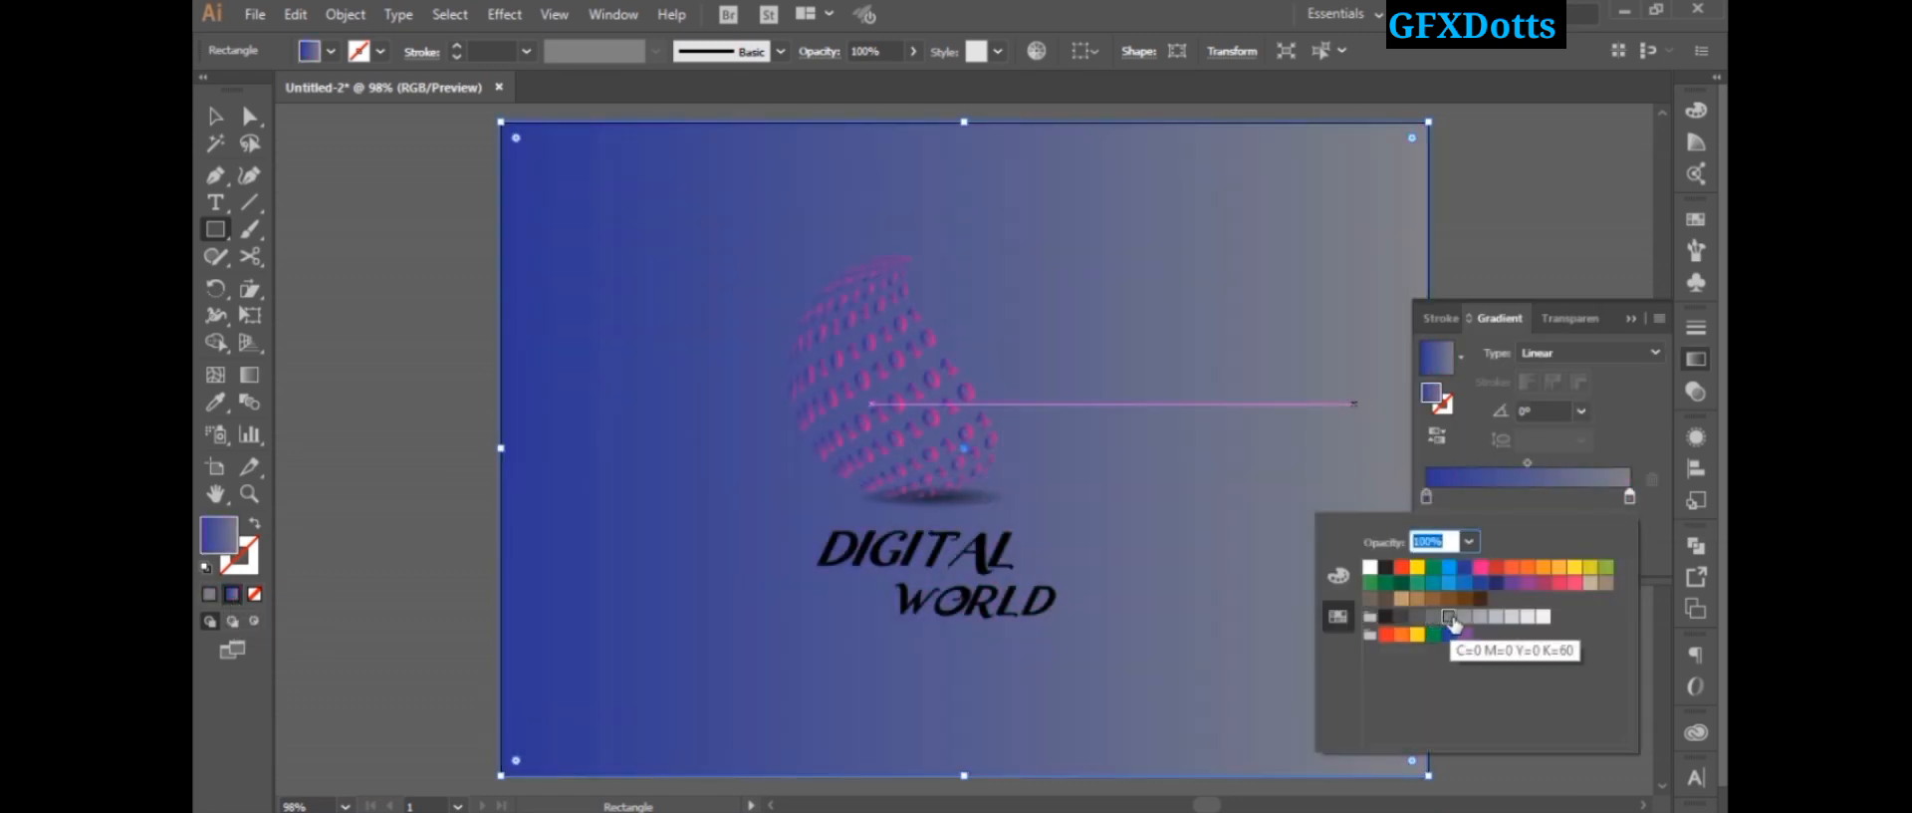
left_click(1469, 541)
left_click(1497, 346)
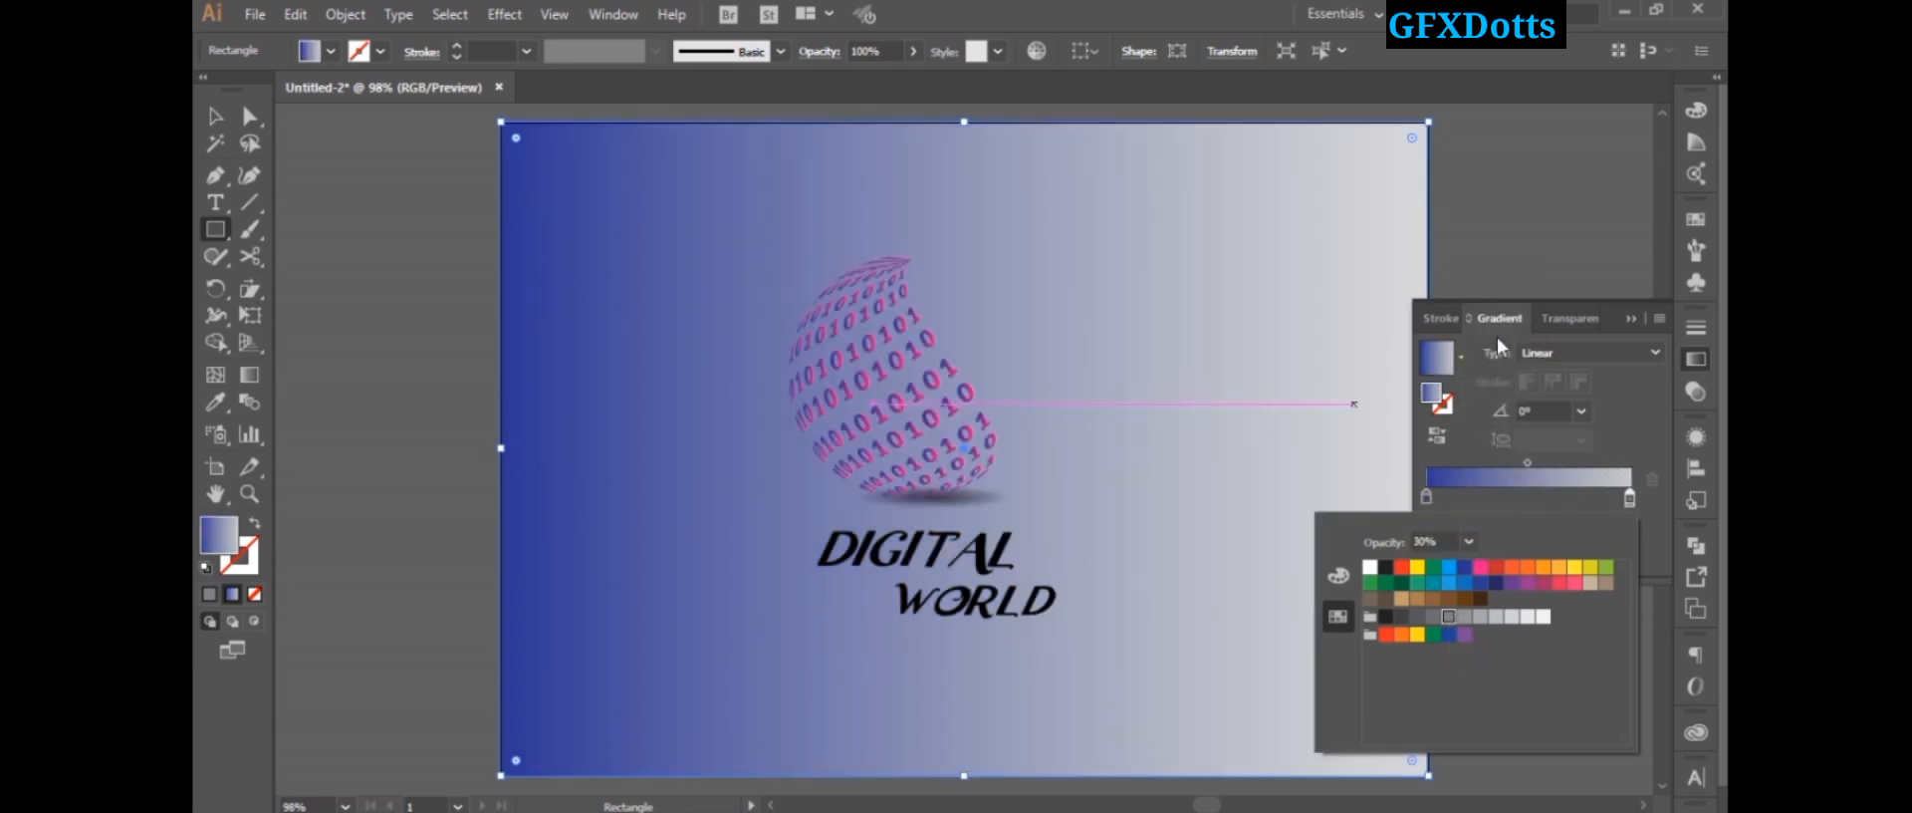
Step: Set the opacity of the background gradient's blue start stop to 50%
left_click(1425, 493)
double_click(1425, 494)
left_click(1471, 540)
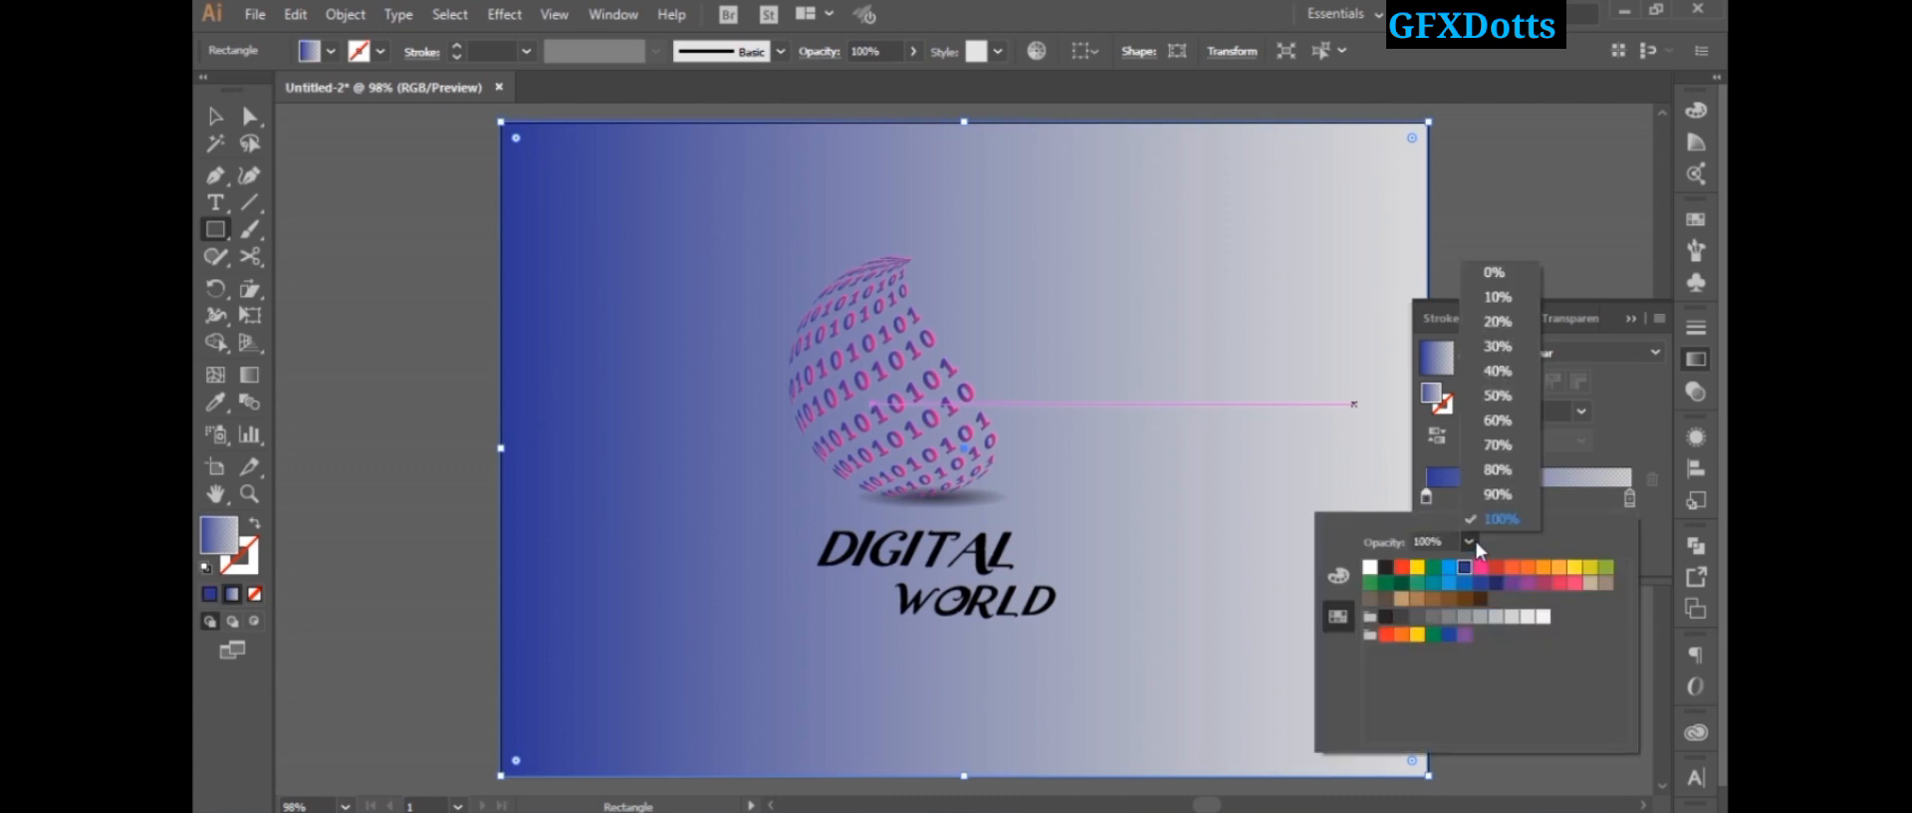
left_click(1494, 399)
Step: Change the background gradient's type to Radial and reverse its direction
left_click(1572, 349)
left_click(1572, 349)
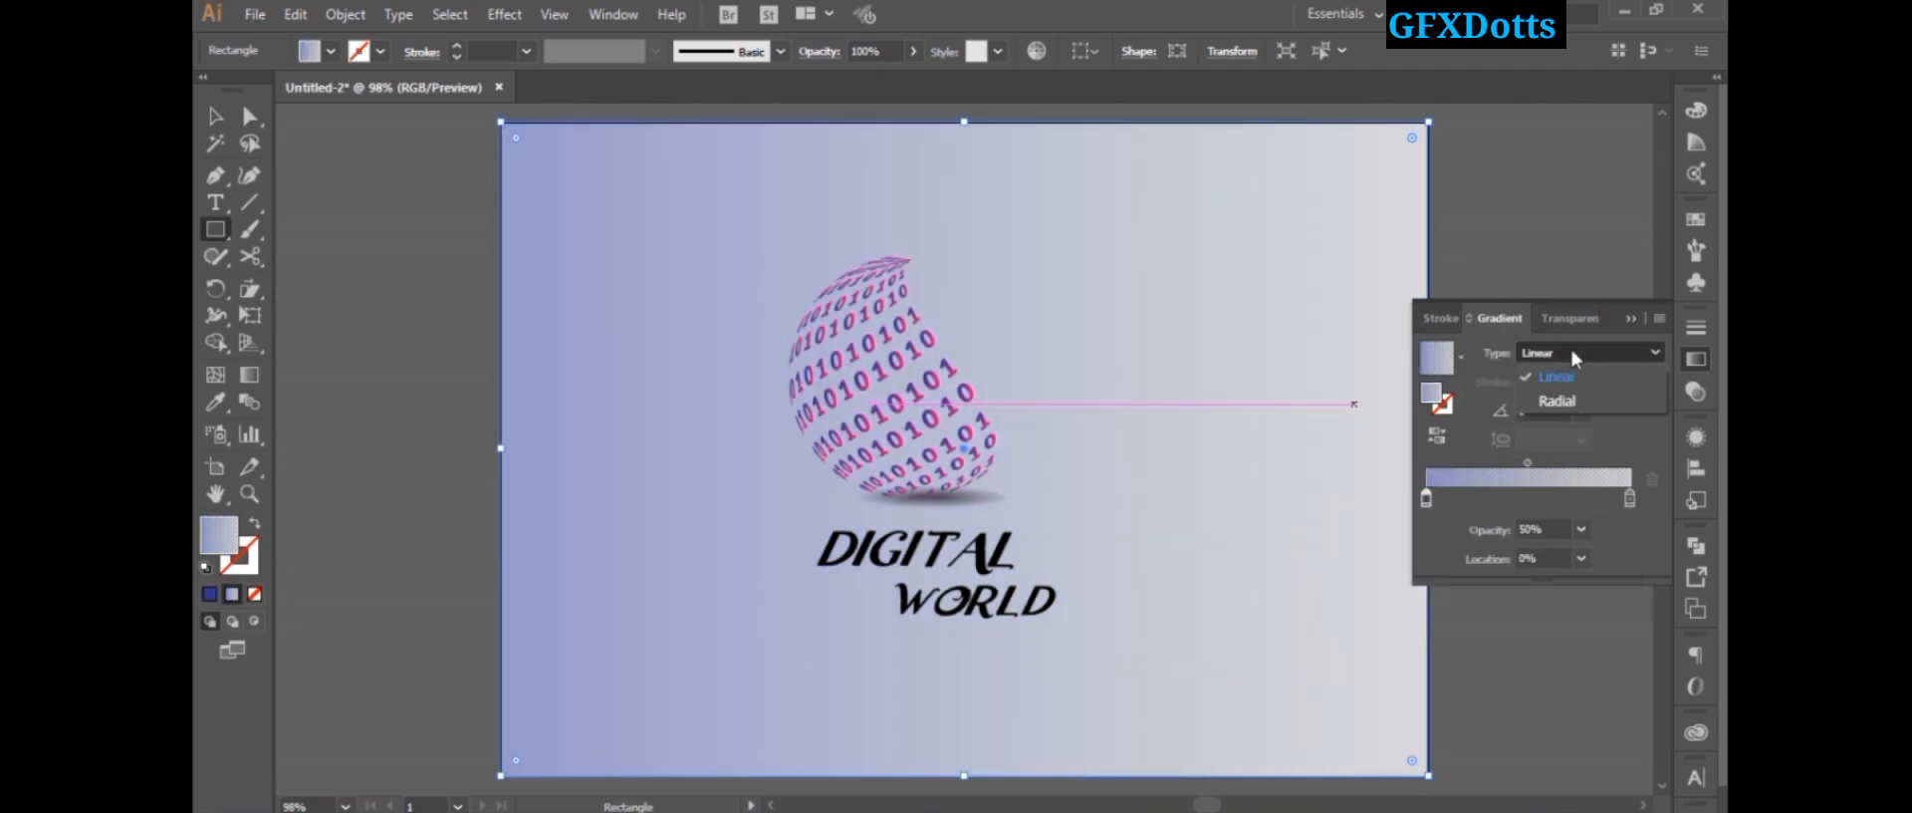
left_click(1574, 405)
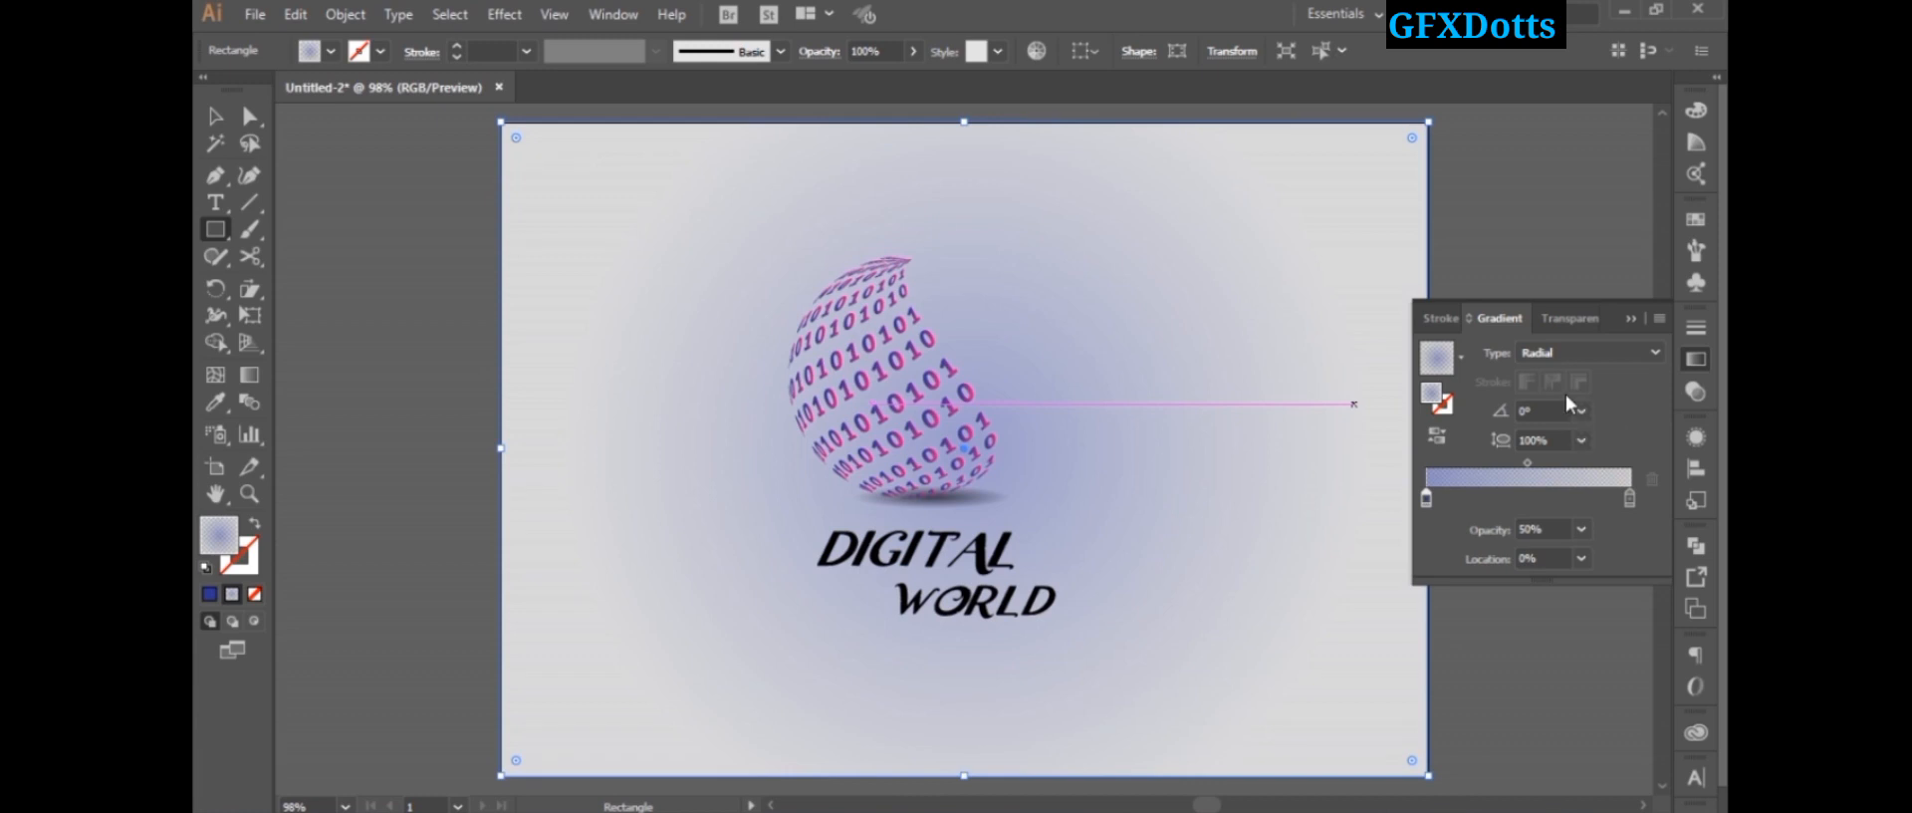
left_click(1437, 439)
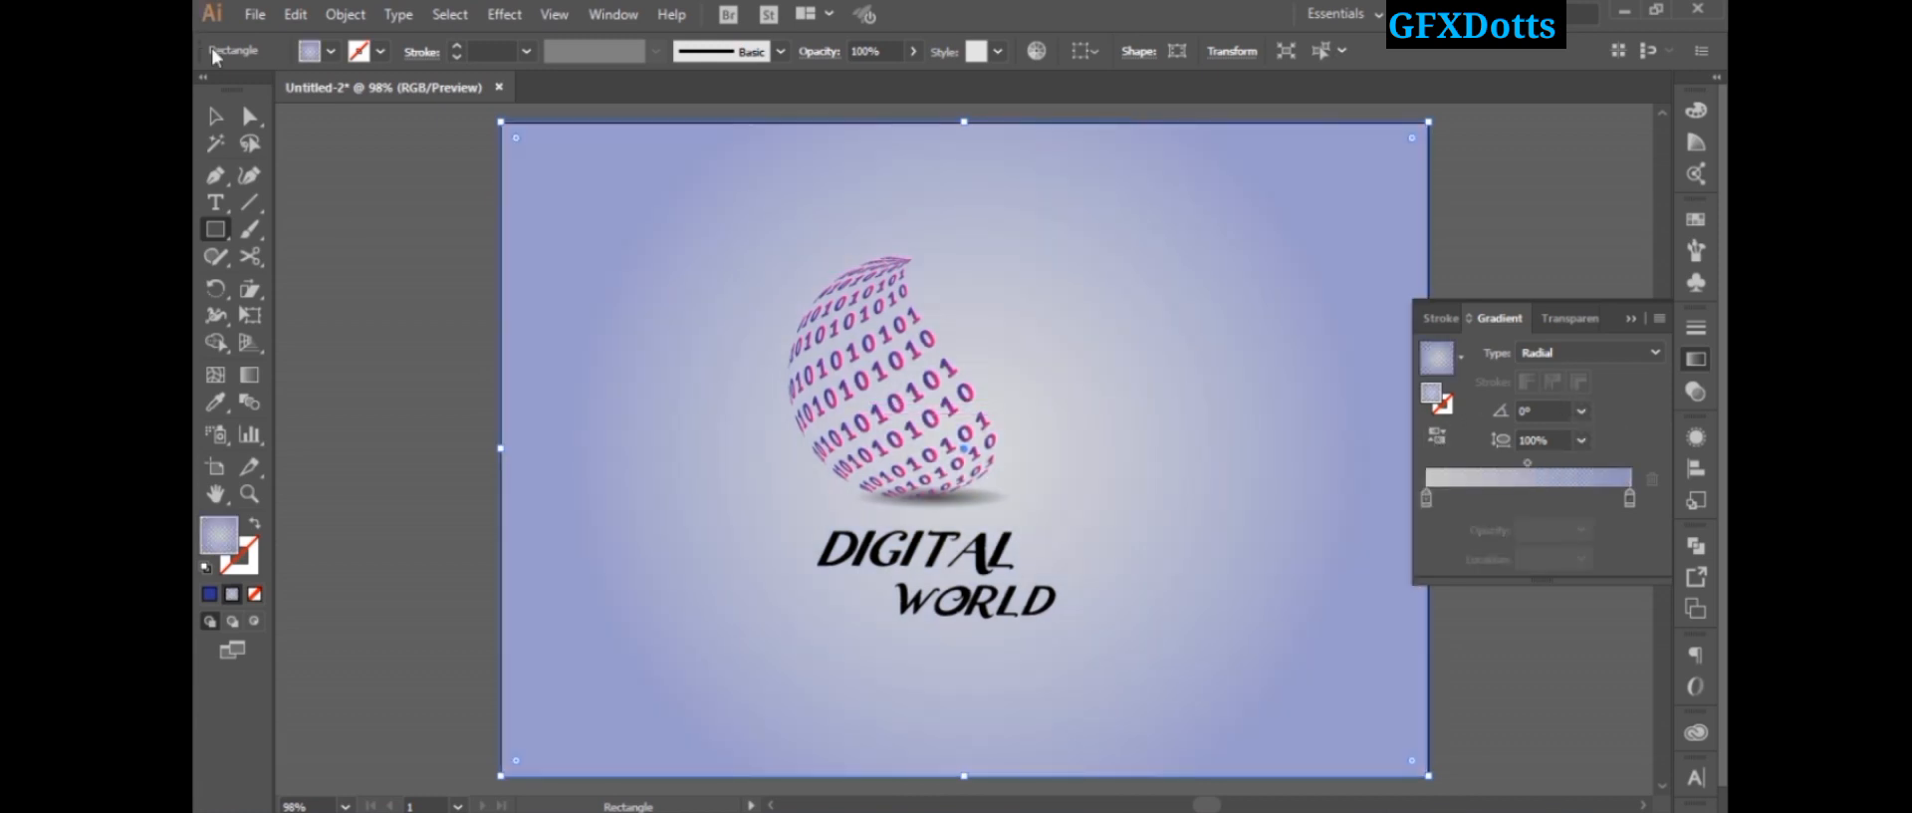
Step: Collapse the gradient settings and lock the background rectangle so it cannot be selected
left_click(212, 117)
left_click(1631, 319)
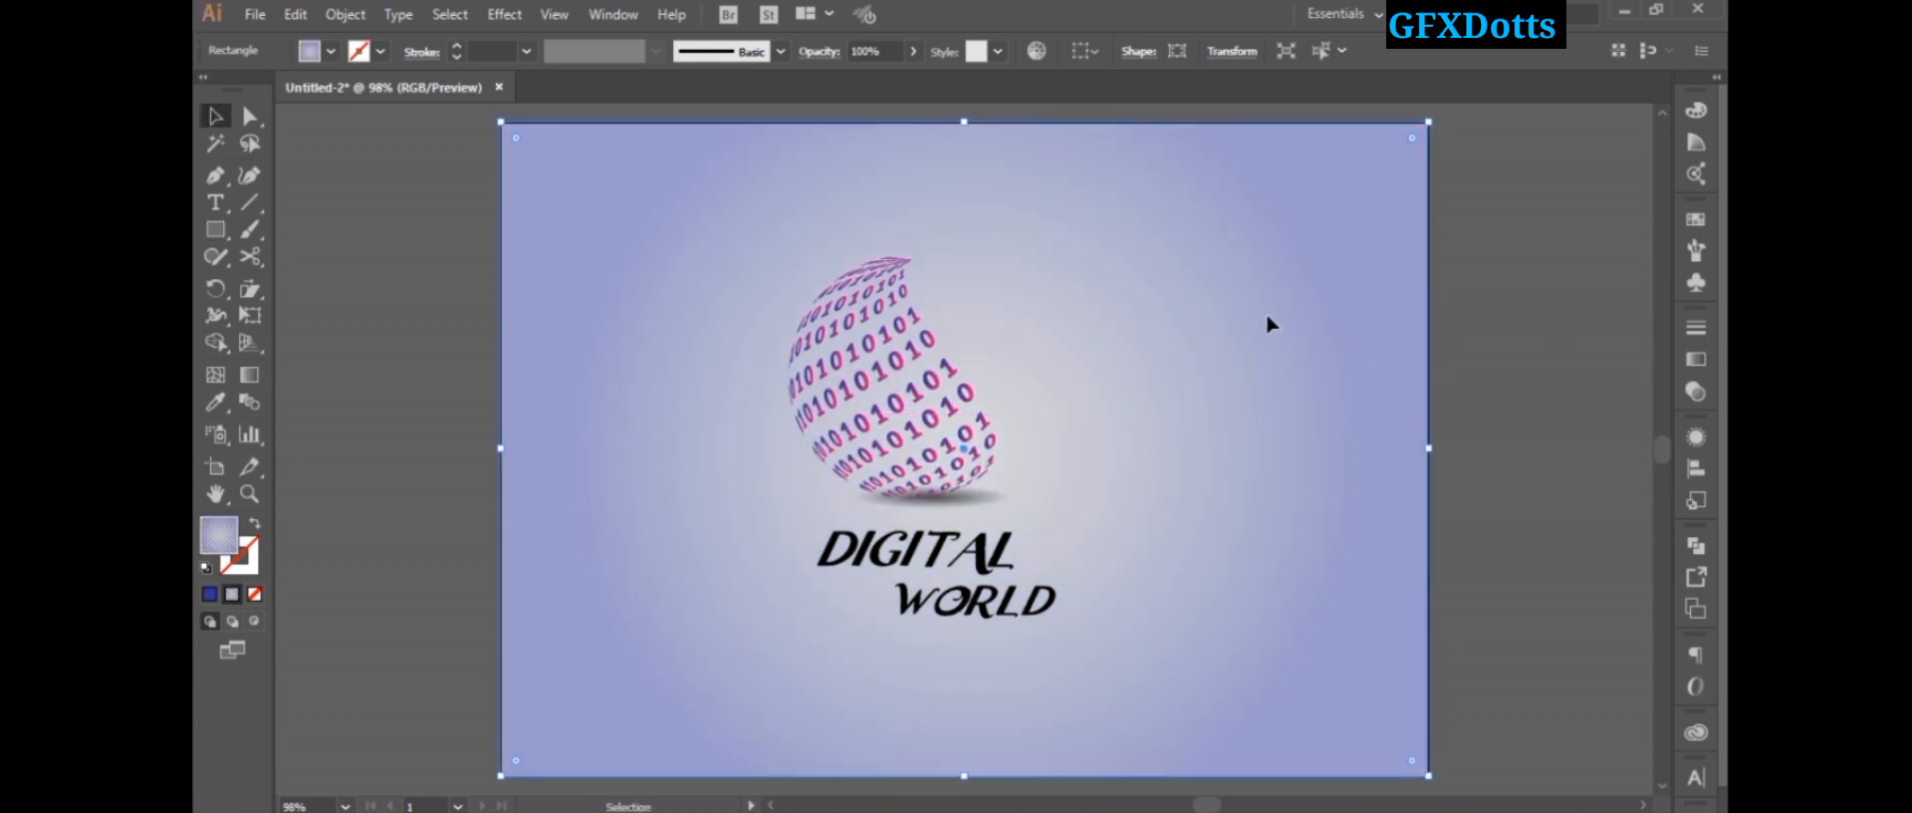
left_click(351, 16)
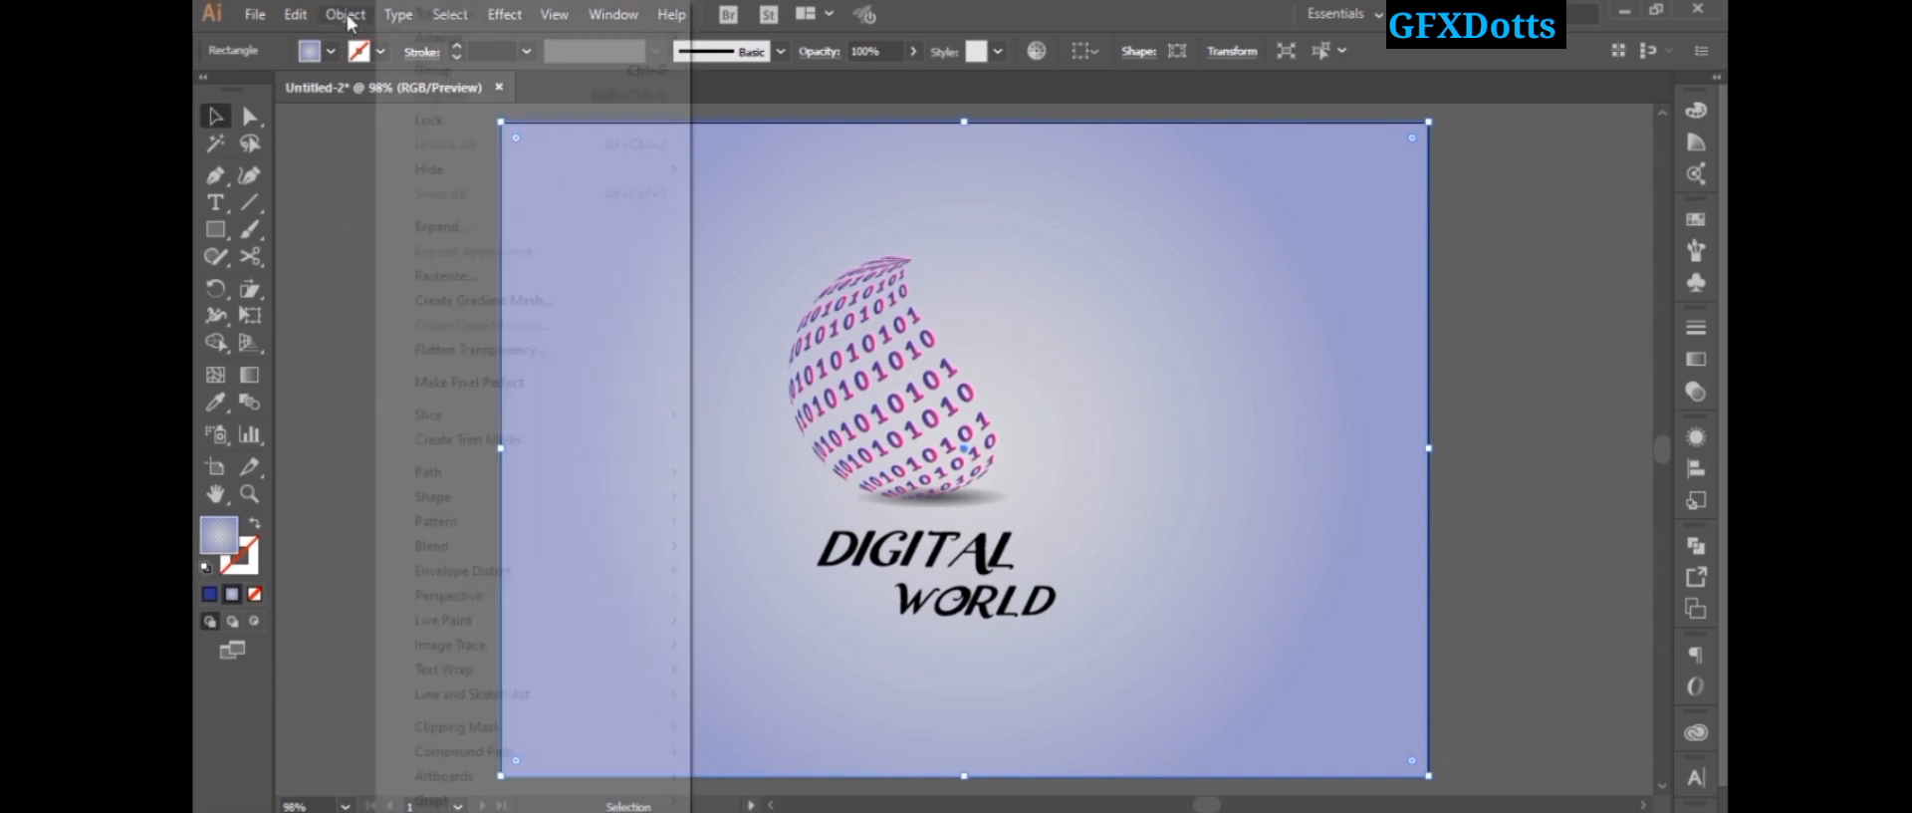
mouse_move(428, 120)
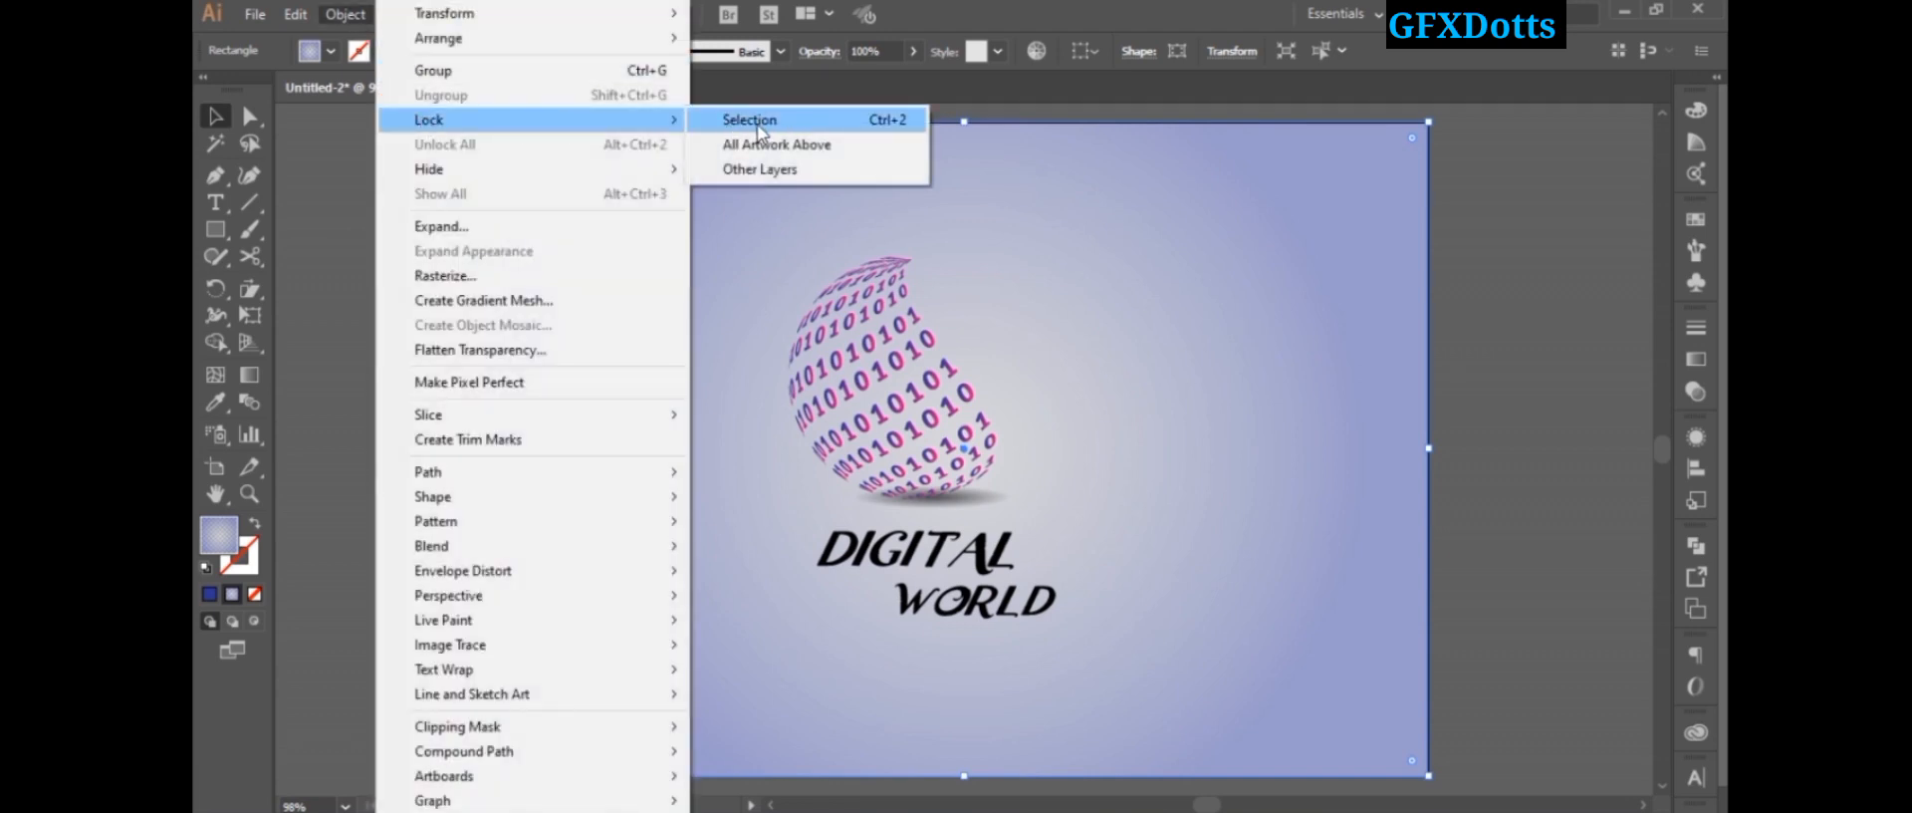
left_click(742, 120)
Step: Select the sphere, shadow and text together, enlarge them slightly and shift them toward the artboard's centre
left_click_drag(1059, 638, 777, 254)
mouse_move(1068, 624)
left_mouse_down()
mouse_move(1064, 610)
mouse_move(1075, 639)
left_mouse_up()
left_click_drag(1075, 556, 1108, 551)
left_click(1108, 550)
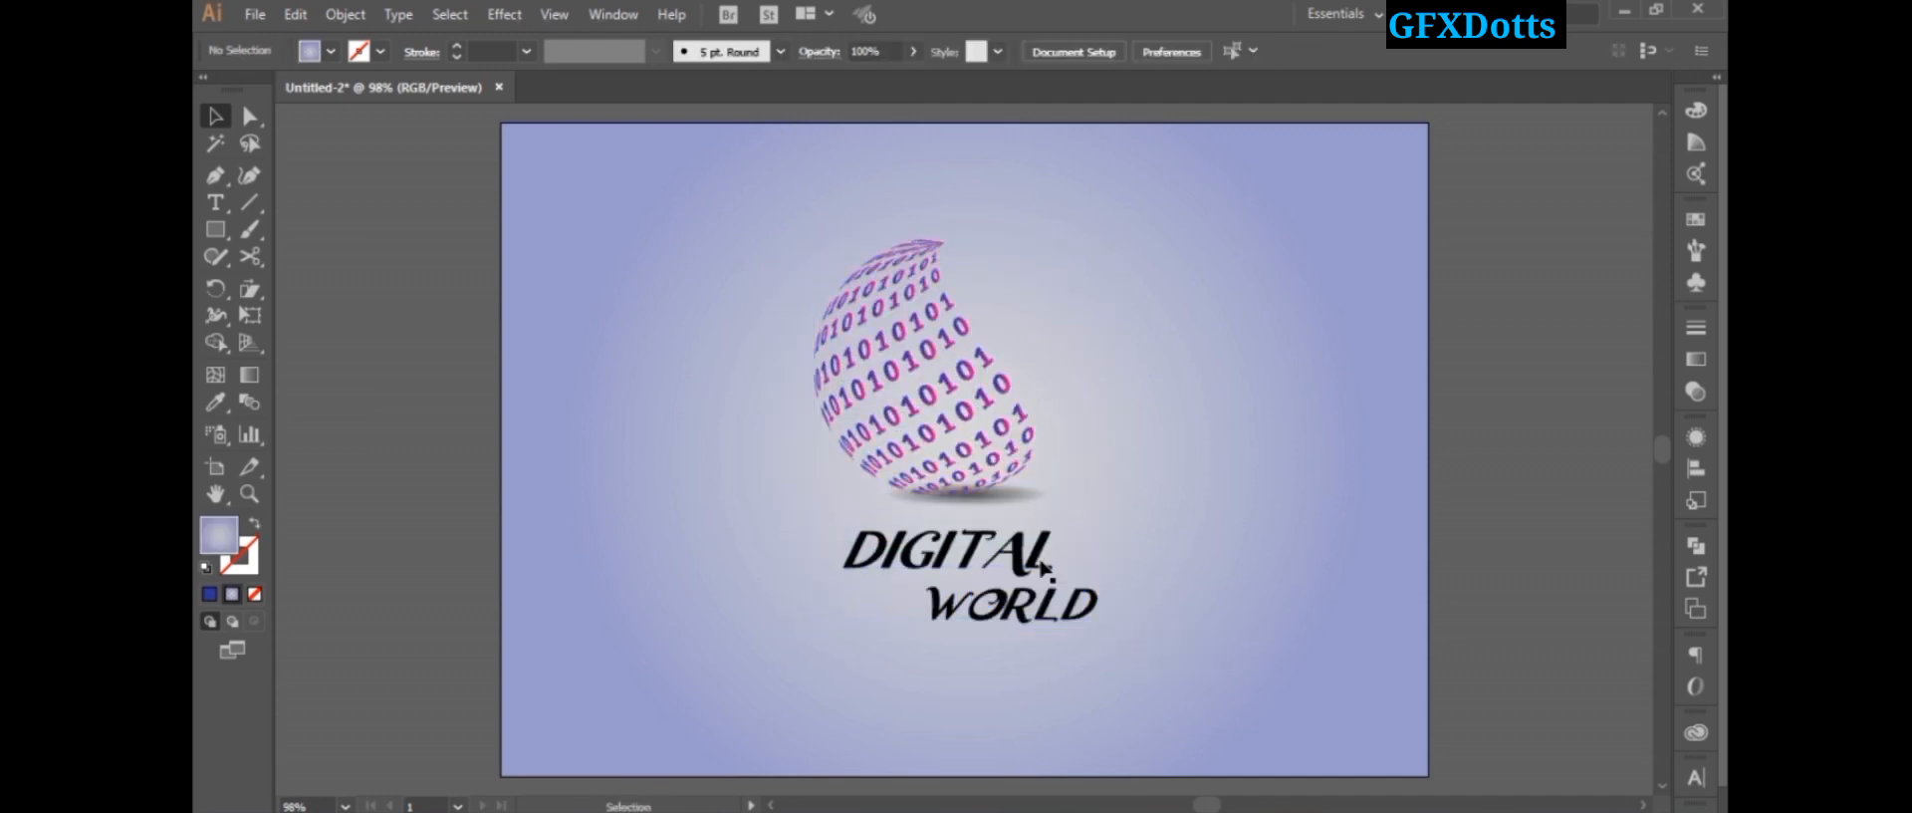
Step: Scale down the "DIGITAL WORLD" text and place it closely beneath the sphere's shadow
left_click(1041, 570)
left_click_drag(1099, 626, 1012, 548)
left_click(1173, 547)
Step: Nudge the word "WORLD" slightly up and to the right under "DIGITAL"
left_click(1031, 575)
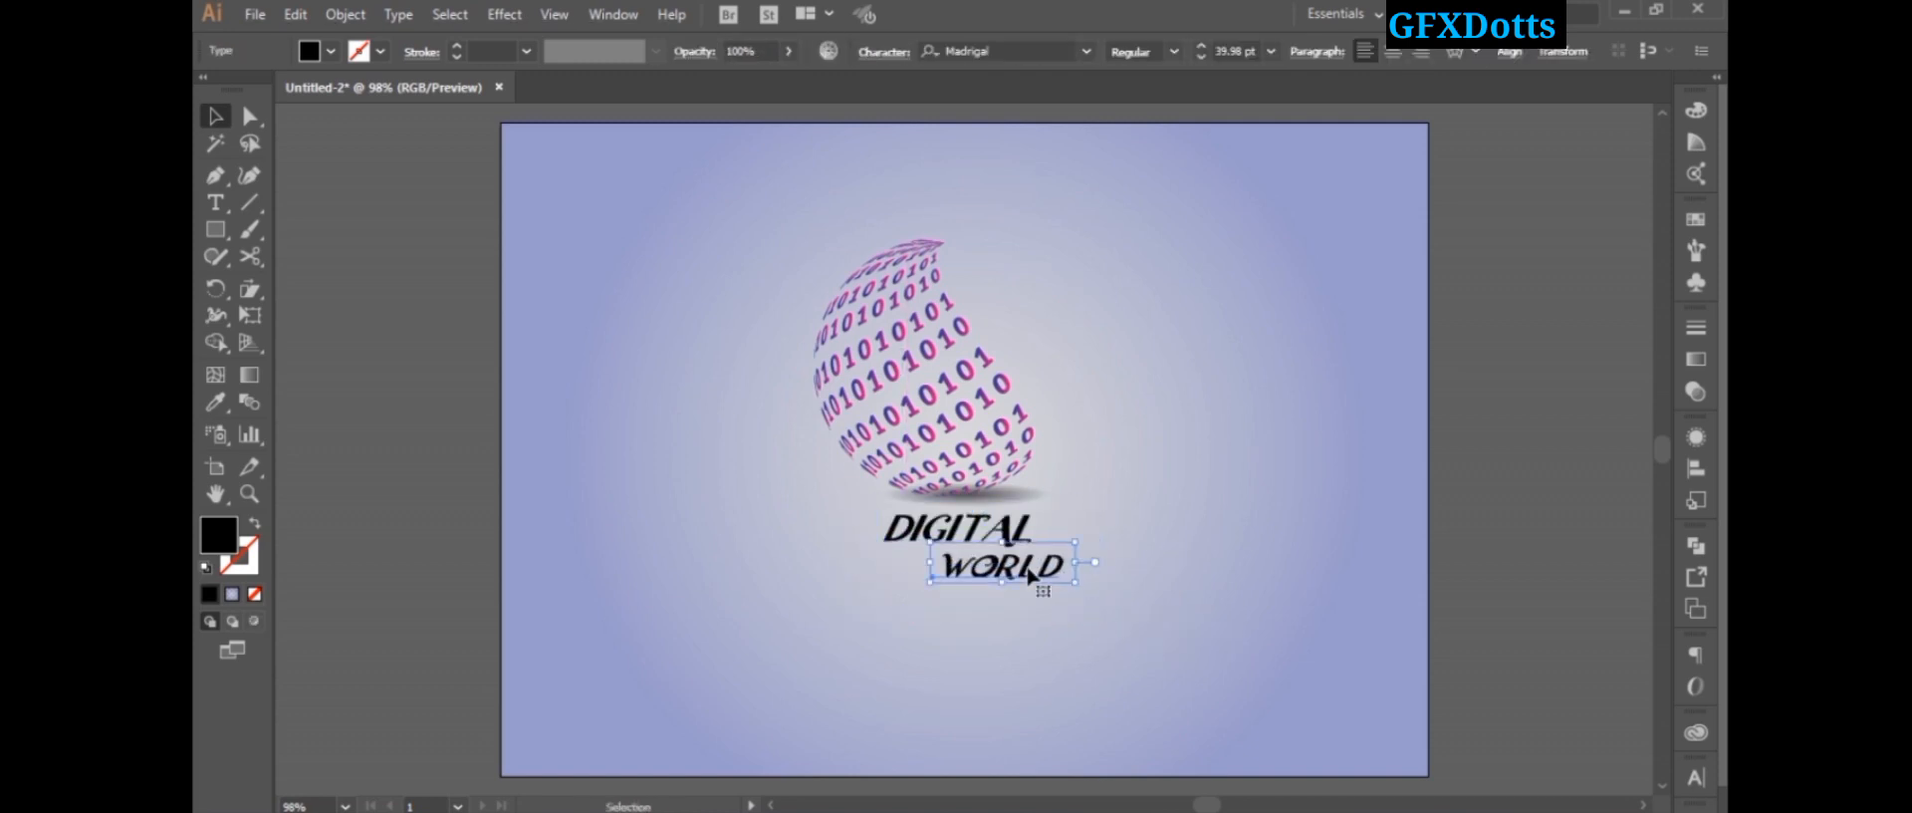
key("Up")
key("Up")
key("Up")
key("Right")
key("Right")
key("Right")
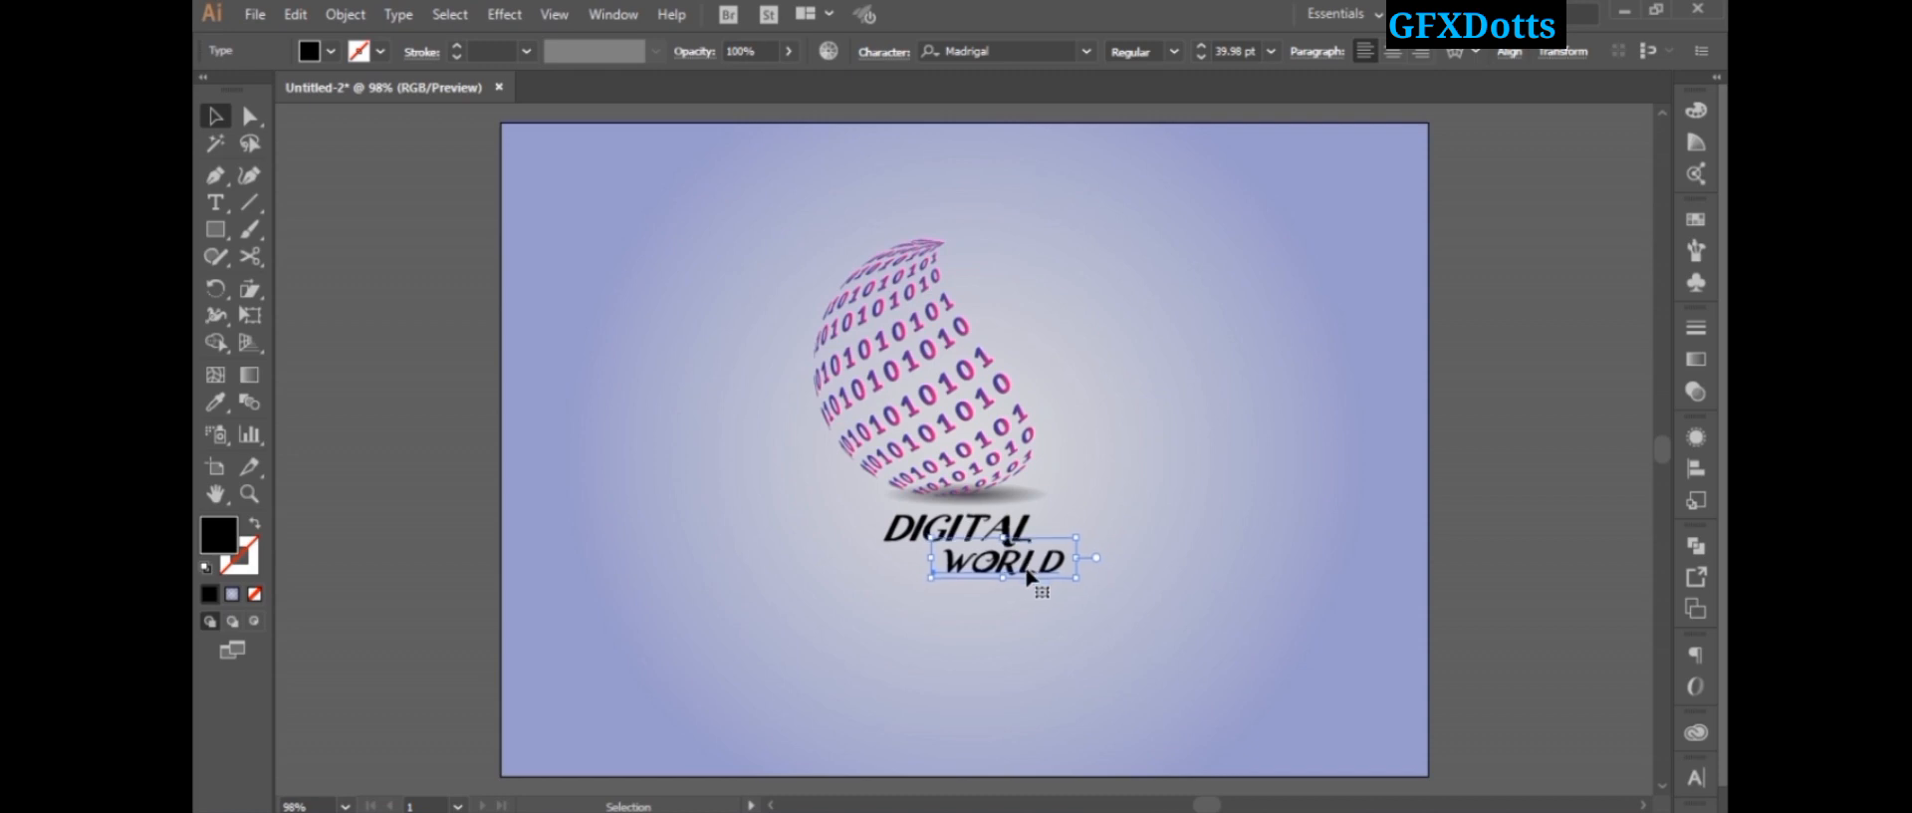
key("Right")
key("Right")
key("Right")
key("Right")
key("Right")
key("Right")
key("Right")
key("Right")
Step: Select the whole logo, move it slightly down and to the left on the background, and deselect it
left_click(1118, 600)
left_click_drag(1117, 602, 680, 216)
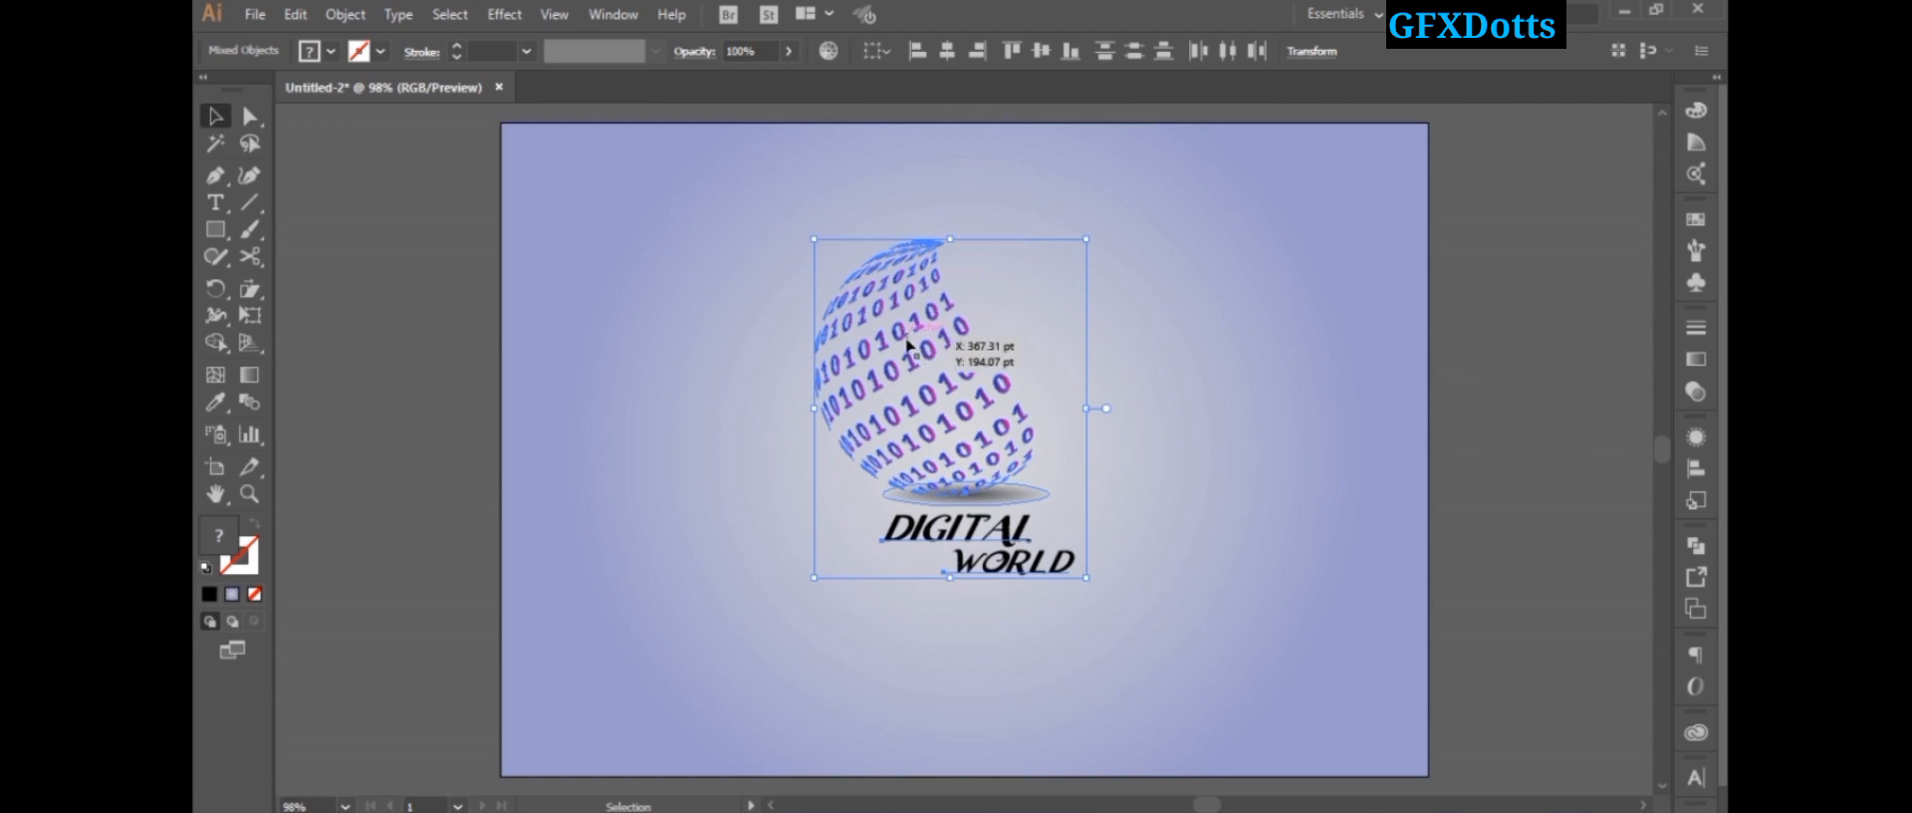
left_click_drag(907, 341, 900, 347)
left_click(1169, 383)
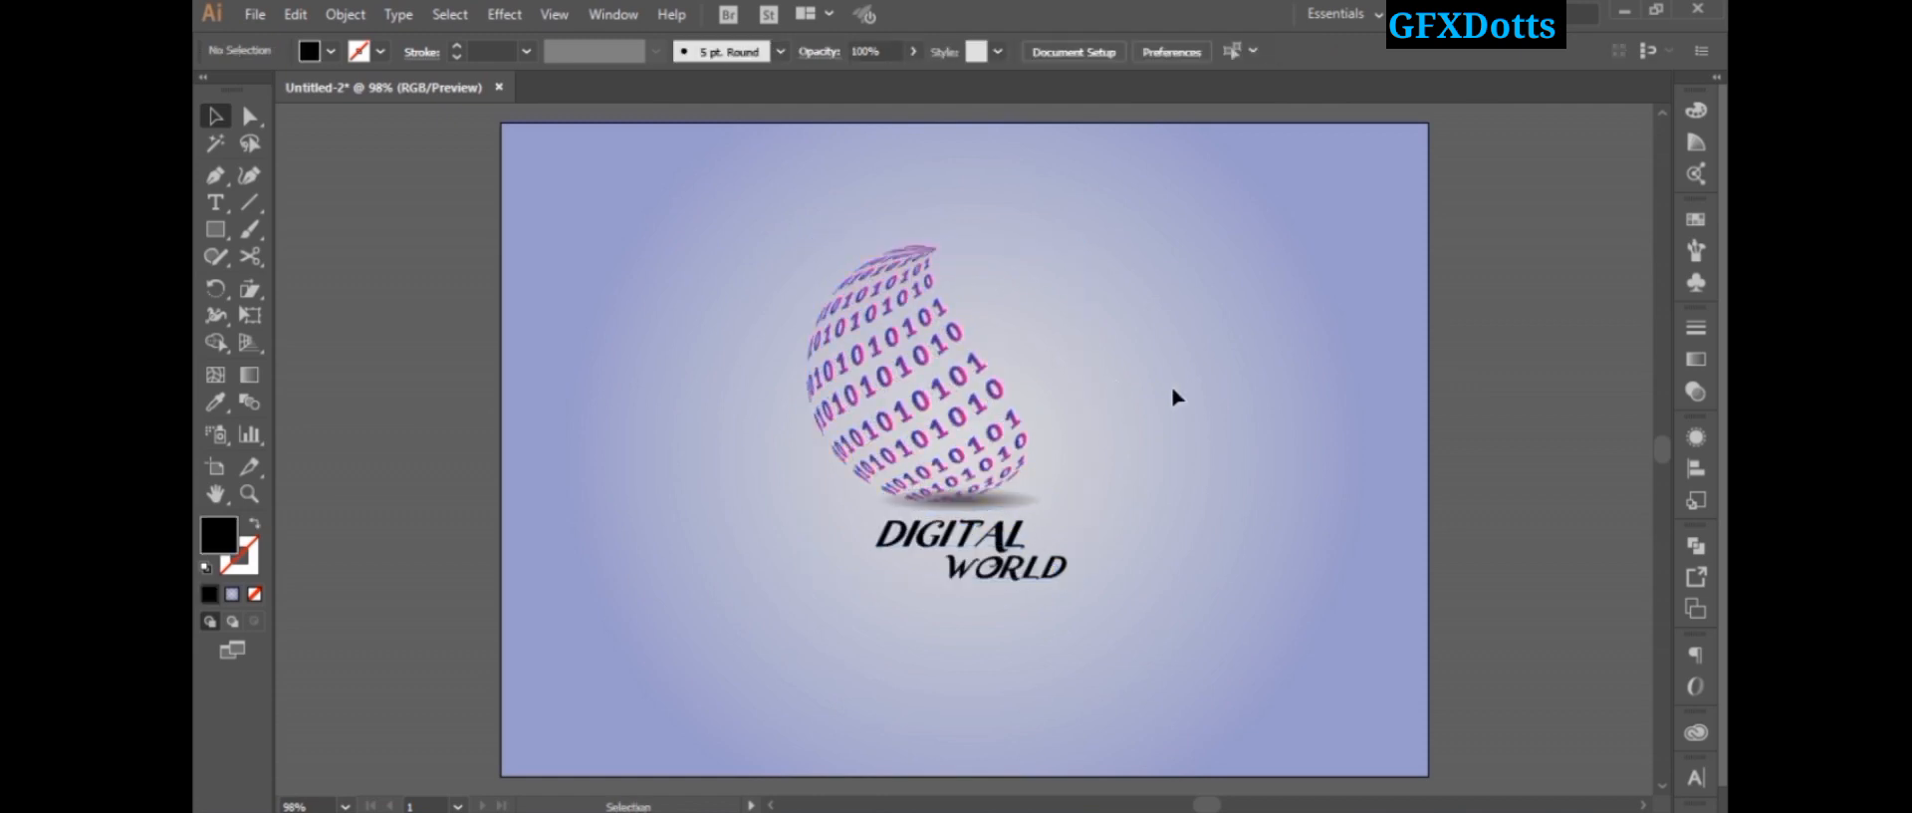